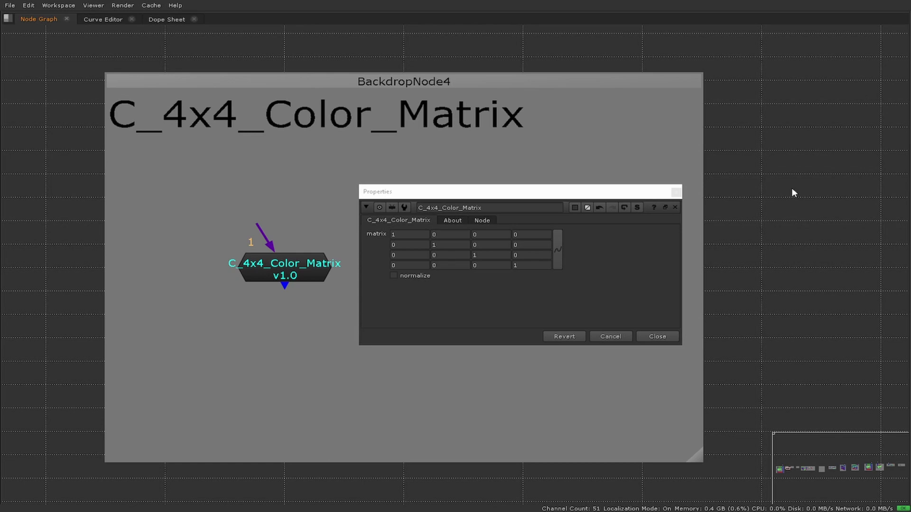
Read the author and inspiration credits of the C_4x4_Color_Matrix node, and return to its matrix settings
left_click(452, 221)
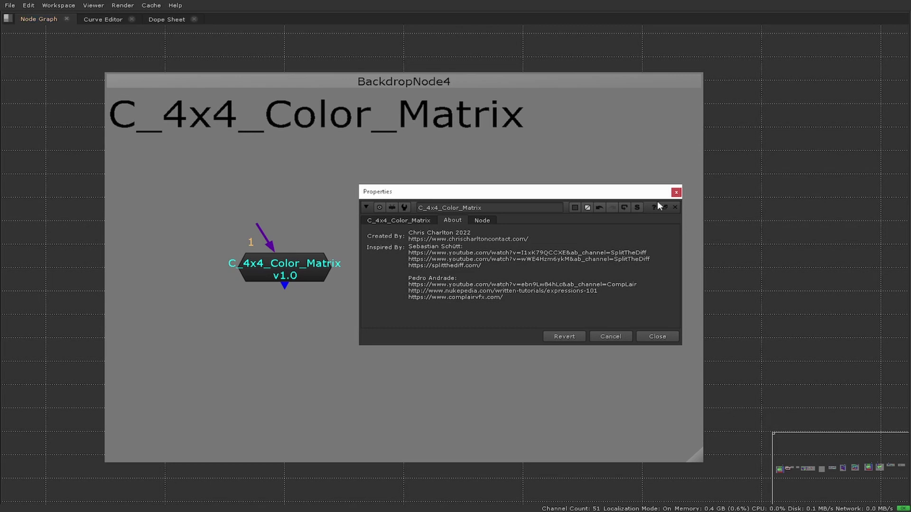
left_click(426, 219)
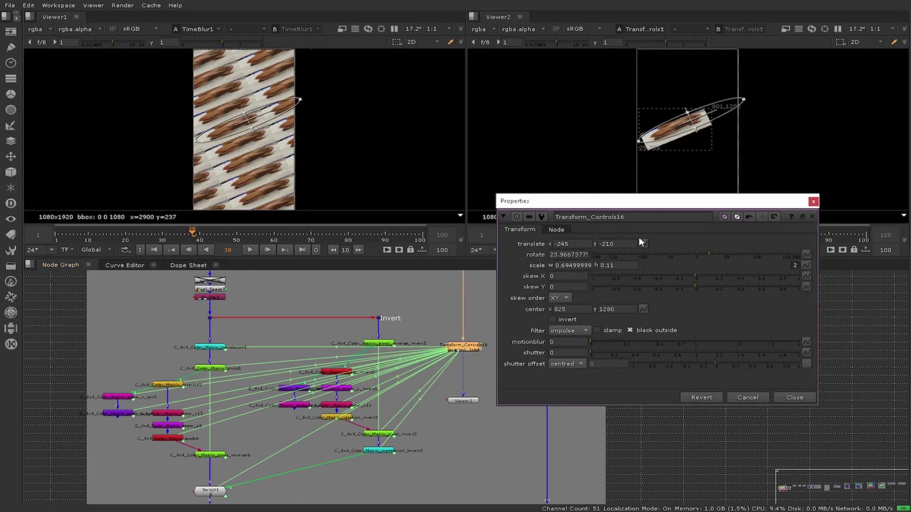
Inspect the matrix values of the forward branch's translation and pivot nodes in the 2D transform demo
left_click_drag(654, 276, 694, 281)
scroll(448, 399, "down", 1)
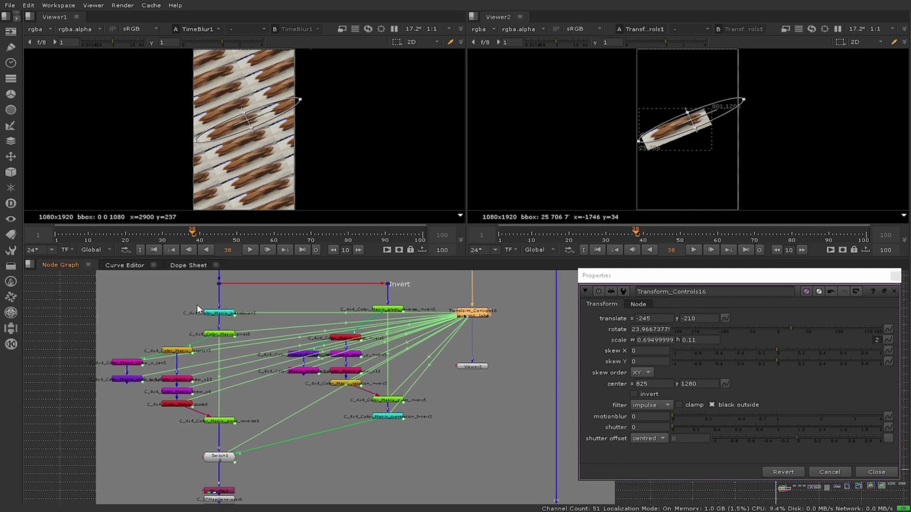
double_click(212, 314)
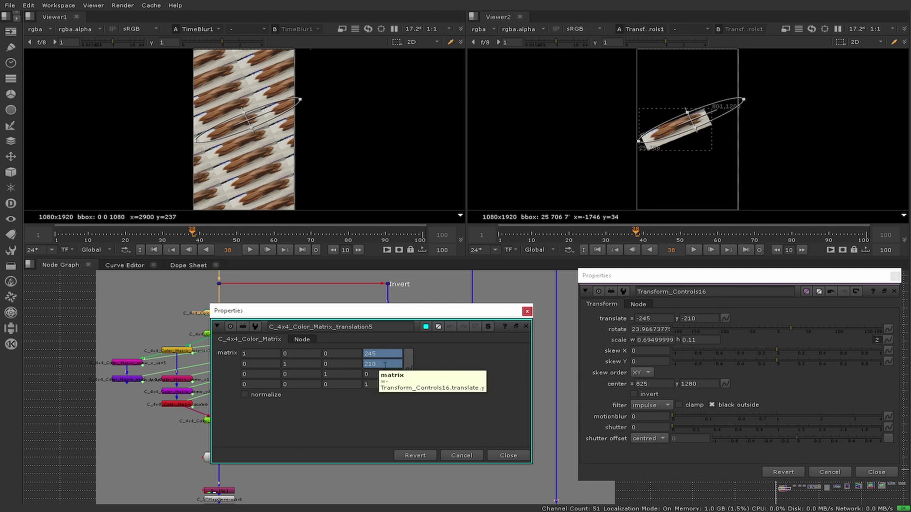
left_click(507, 454)
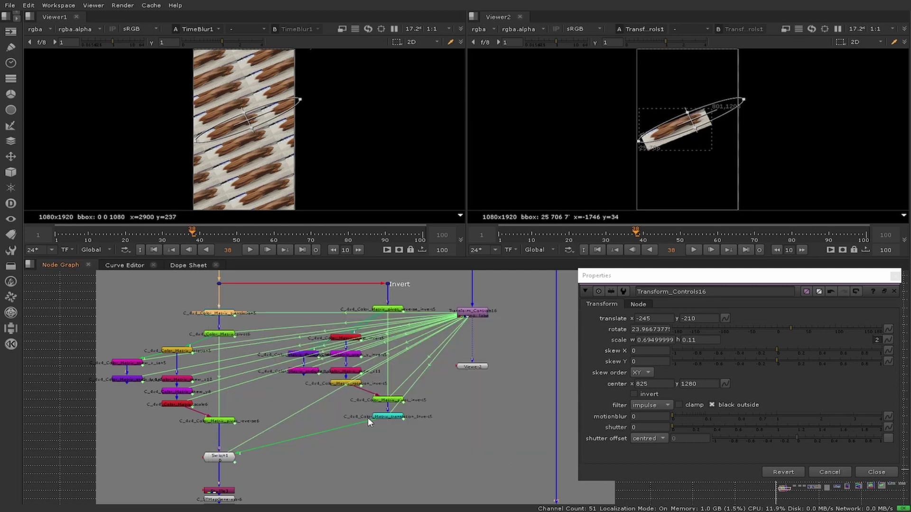
double_click(217, 335)
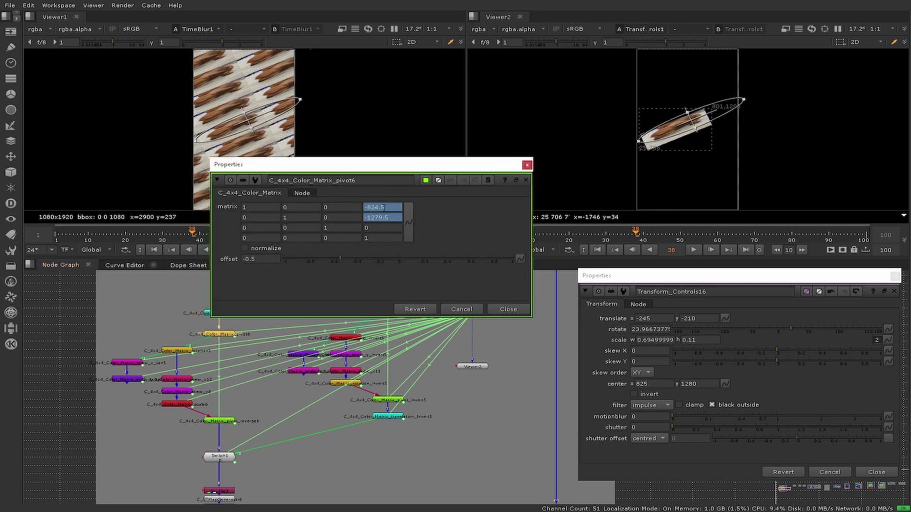
left_click(508, 309)
middle_click_drag(338, 333, 334, 417)
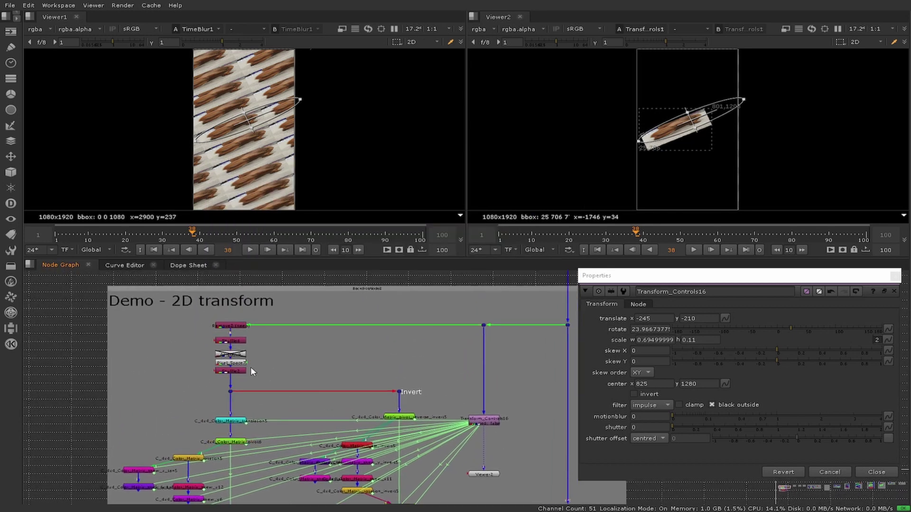
Inspect the channel expressions of the Pixel_Space7 node above the matrix branches
scroll(230, 361, "up", 3)
double_click(229, 363)
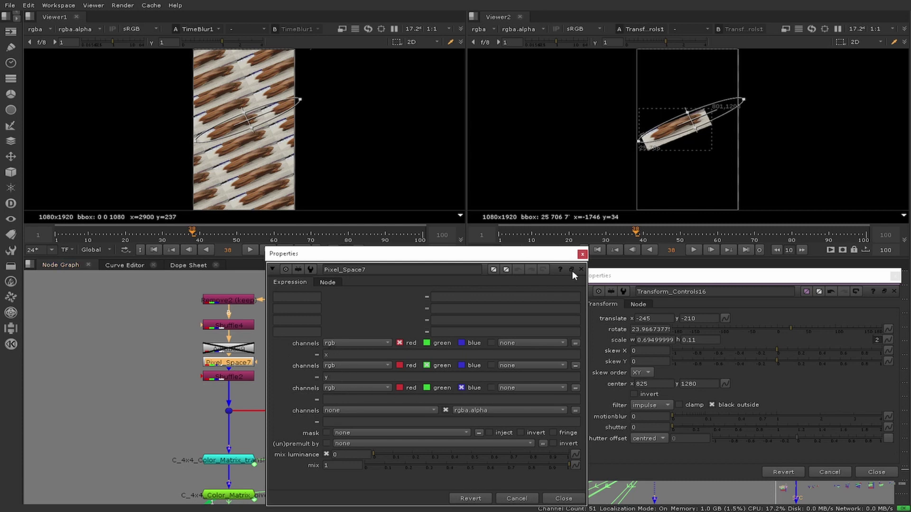
left_click(582, 254)
left_click(422, 334)
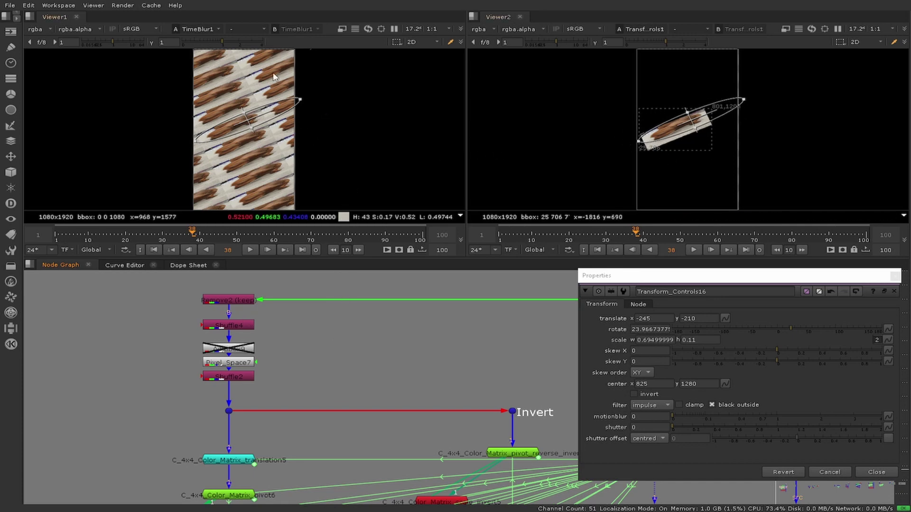
Switch the Transform_Controls16 scale to a single uniform value and set it to 1.06
scroll(280, 112, "down", 1)
scroll(375, 347, "down", 1)
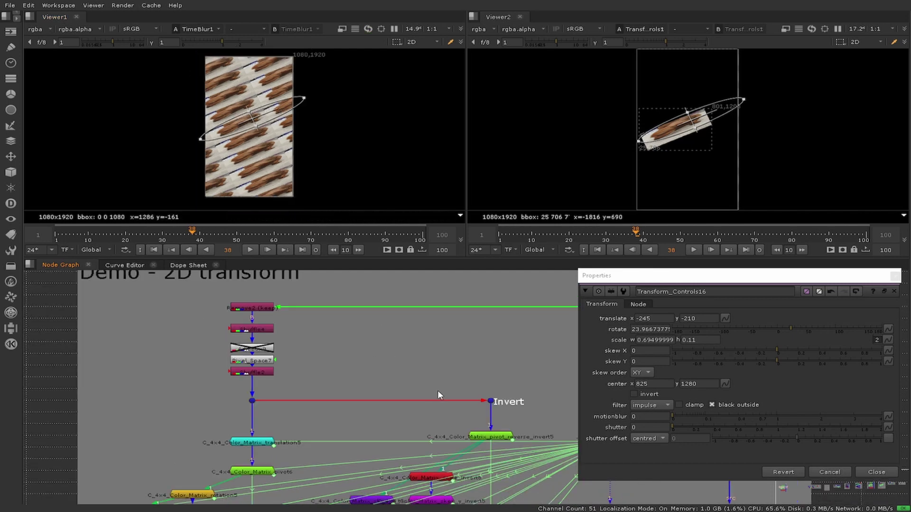
scroll(374, 317, "down", 3)
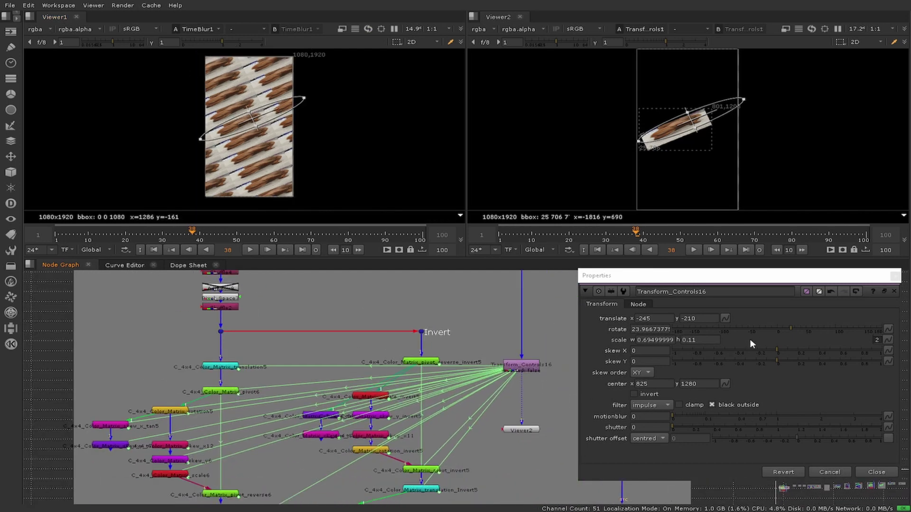
left_click(876, 340)
left_click(761, 339)
left_click_drag(762, 339, 774, 340)
scroll(596, 91, "down", 1)
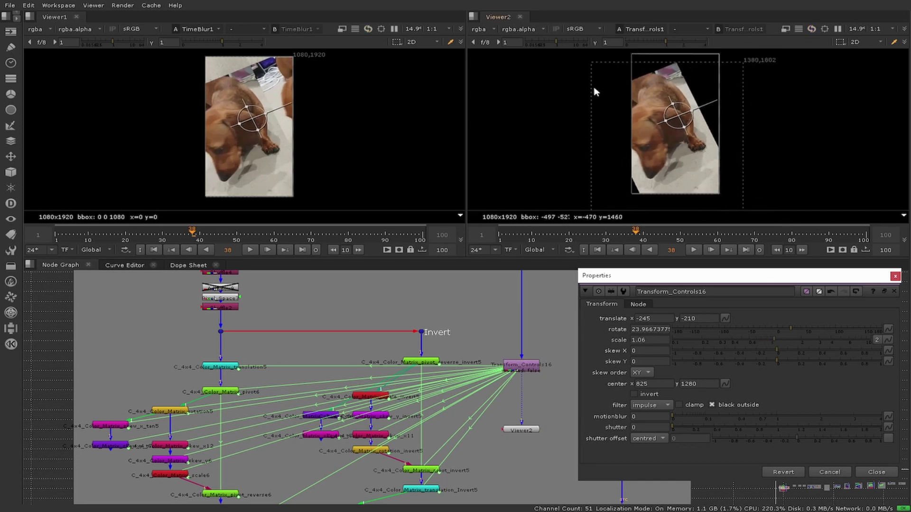
scroll(583, 92, "down", 2)
scroll(319, 122, "down", 2)
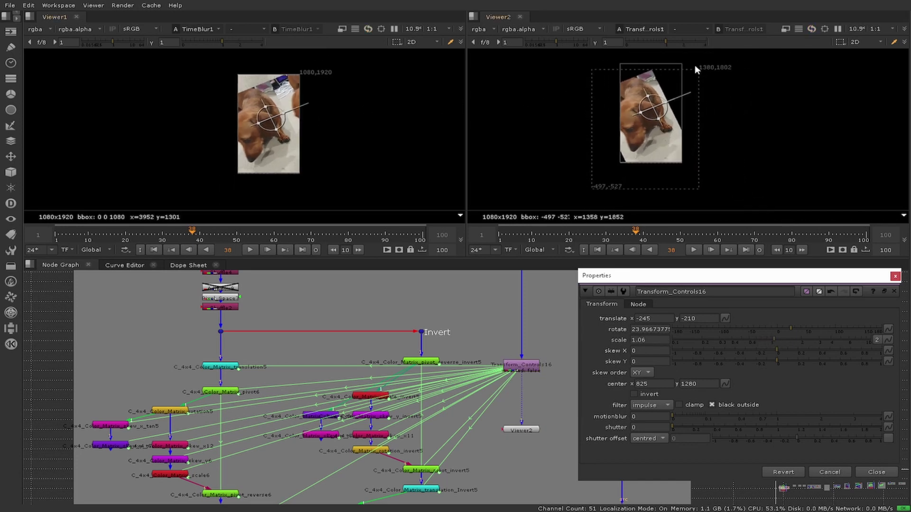
Inspect the Add Pixels setting of the AdjBBox node above Pixel_Space7 and toggle the node's disabled state
scroll(222, 281, "up", 3)
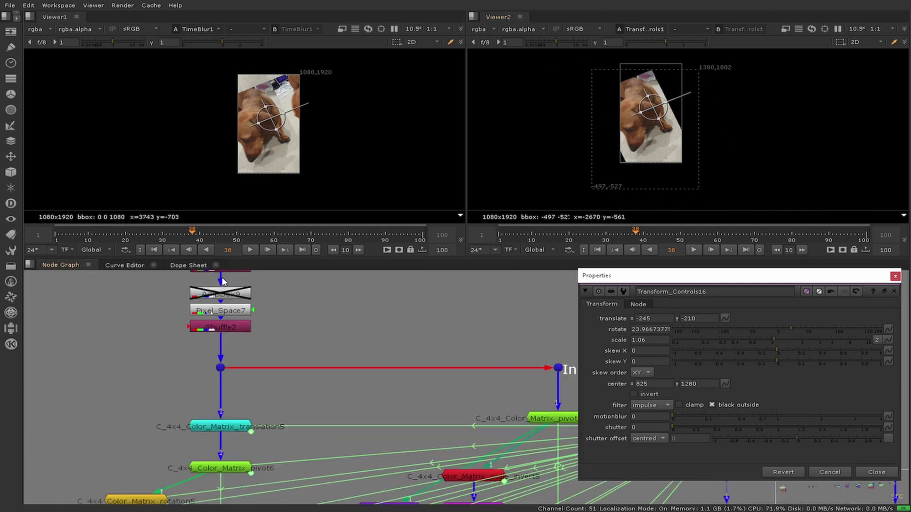
double_click(222, 292)
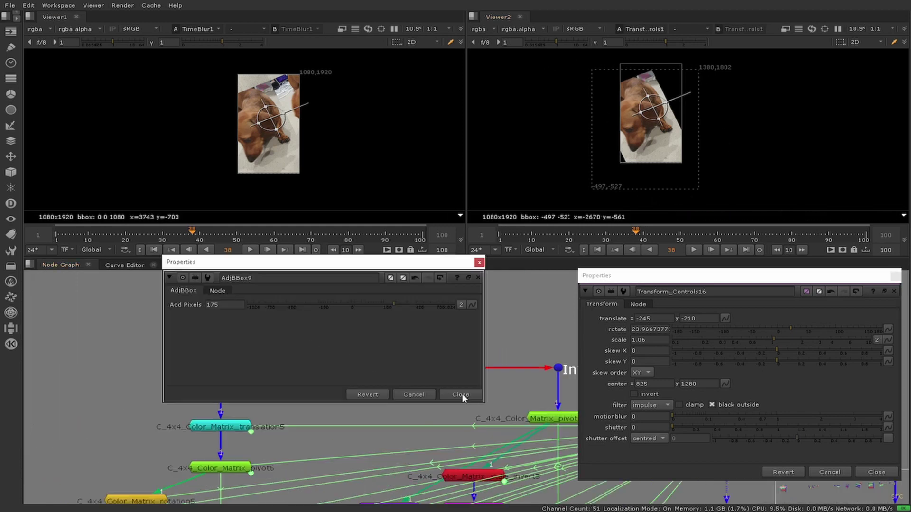
left_click(461, 394)
left_click(231, 297)
key("d")
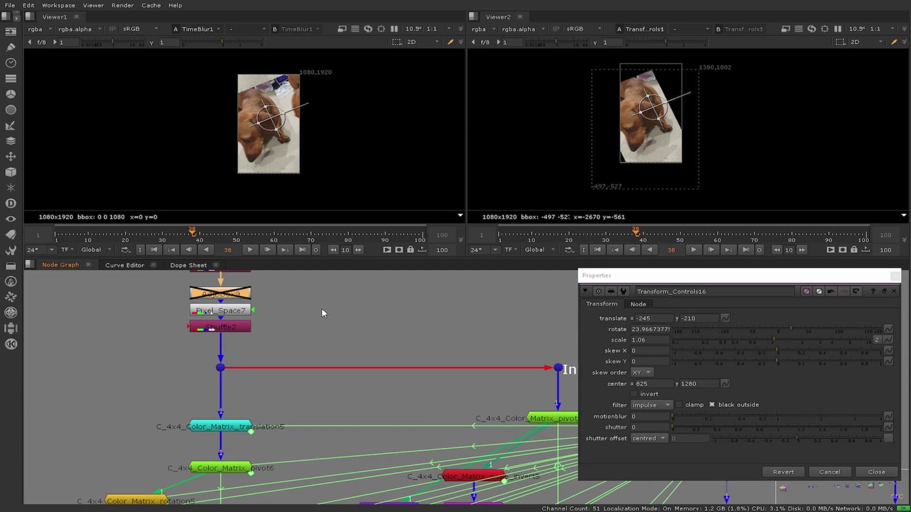
Toggle the Repeat7 node below Switch1 off and on while reducing the Transform_Controls16 scale to 0.5
scroll(317, 308, "down", 3)
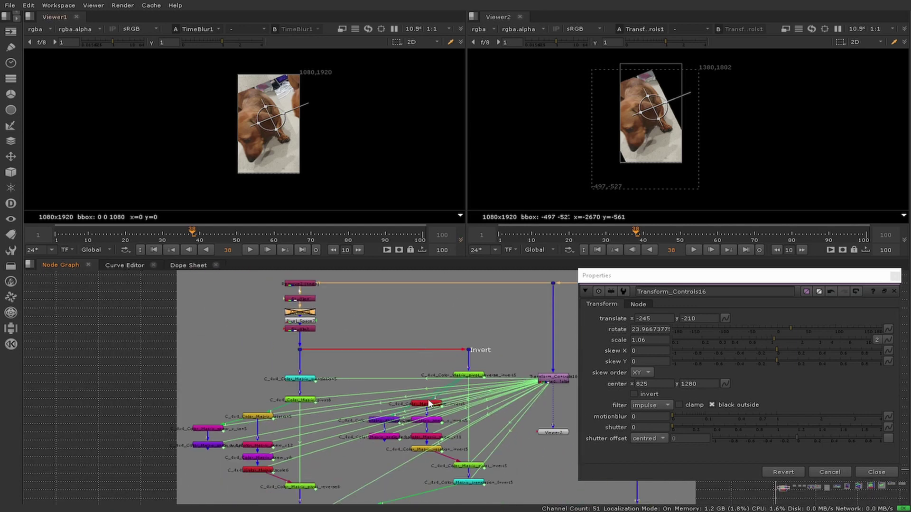
middle_click_drag(409, 479, 383, 375)
middle_click_drag(352, 430, 345, 362)
scroll(301, 384, "up", 3)
left_click(251, 415)
key("d")
key("d")
key("d")
key("d")
left_click_drag(766, 342, 741, 340)
key("d")
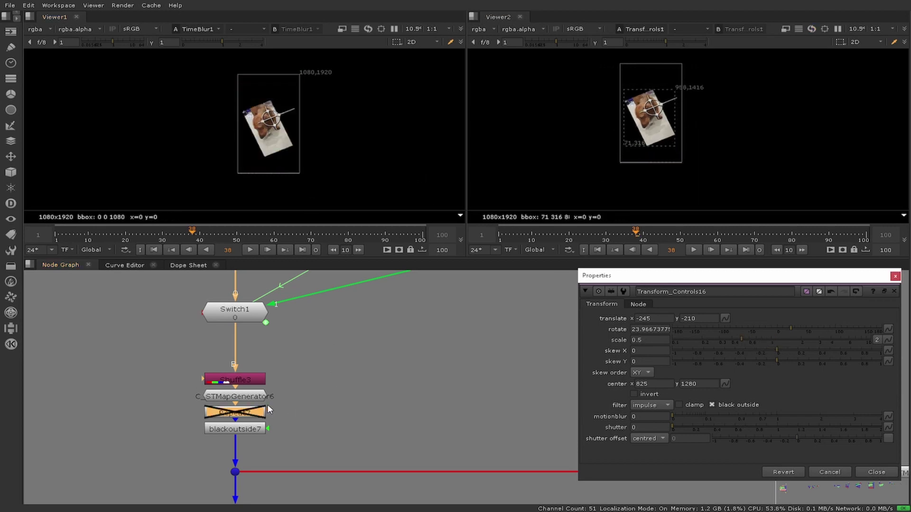
key("d")
Set the transform's scale to 0.17, rotation to 13, skew X to 0.04 and translation to about -335, -545
left_click_drag(730, 337, 695, 335)
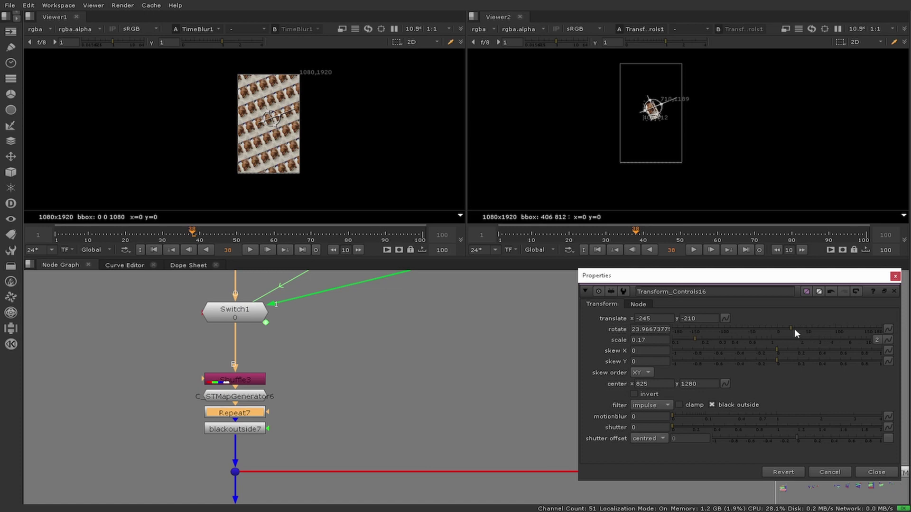
left_click_drag(794, 329, 783, 350)
mouse_move(272, 119)
left_mouse_down()
mouse_move(290, 122)
mouse_move(246, 89)
mouse_move(264, 98)
mouse_move(265, 135)
left_mouse_up()
Compare both viewers with the Transform_Controls16 invert option switched on and off, leaving it off
scroll(399, 358, "down", 5)
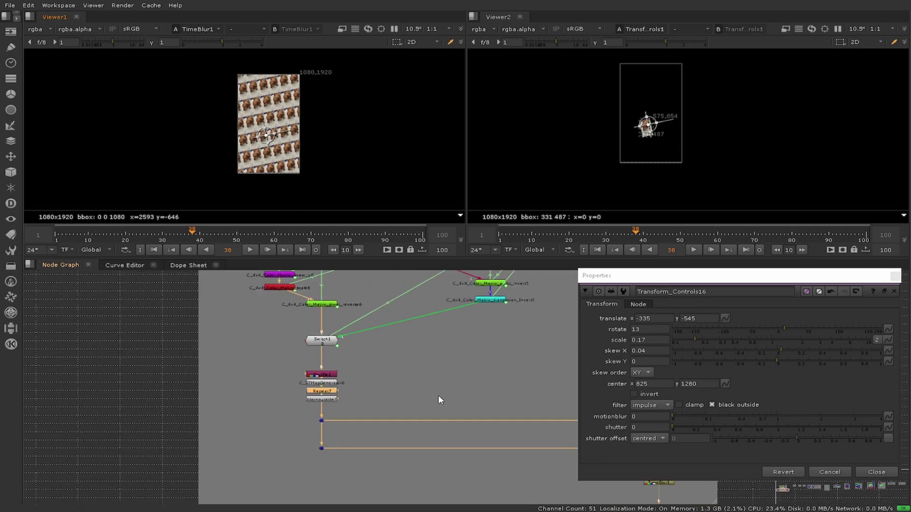
middle_click_drag(351, 342, 383, 388)
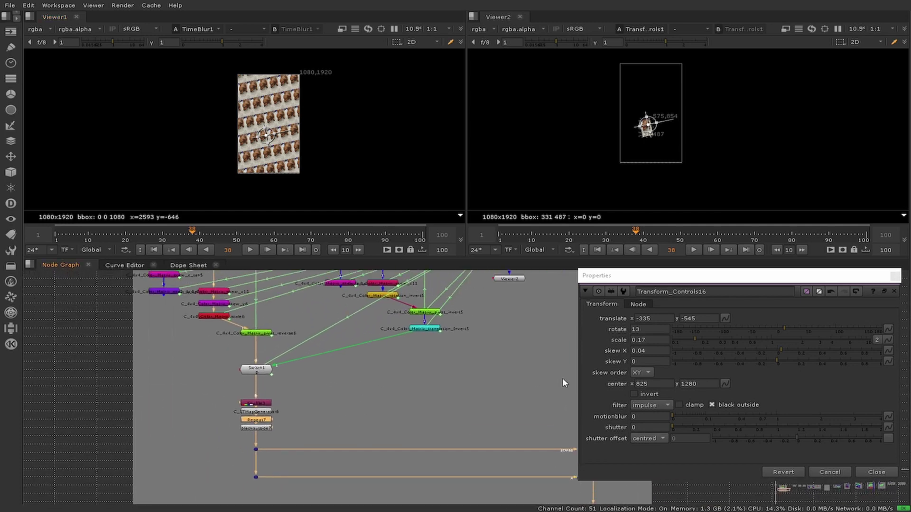
left_click(634, 394)
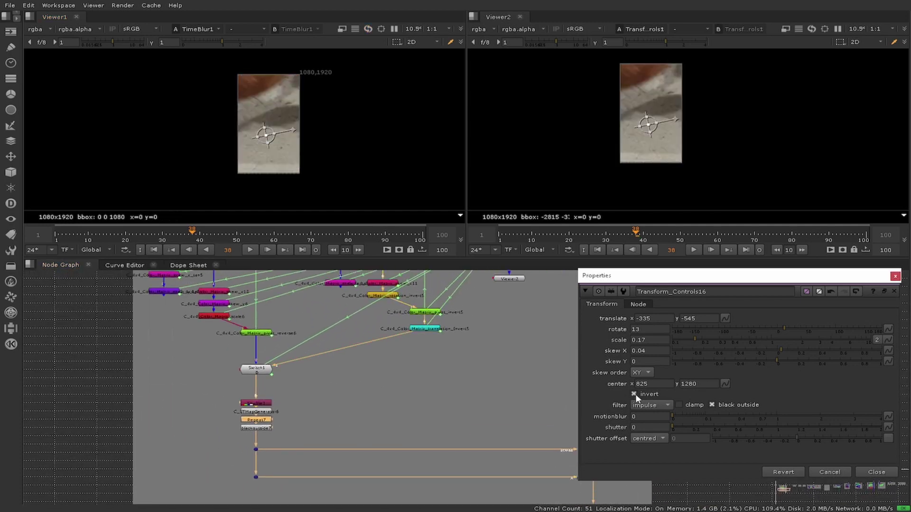
left_click(634, 394)
left_click(634, 394)
left_click(635, 394)
Examine the order of the forward matrix nodes, from translation and pivot through rotation, skew and scale to pivot reverse
scroll(461, 395, "down", 3)
middle_click_drag(471, 386, 428, 417)
scroll(193, 302, "up", 4)
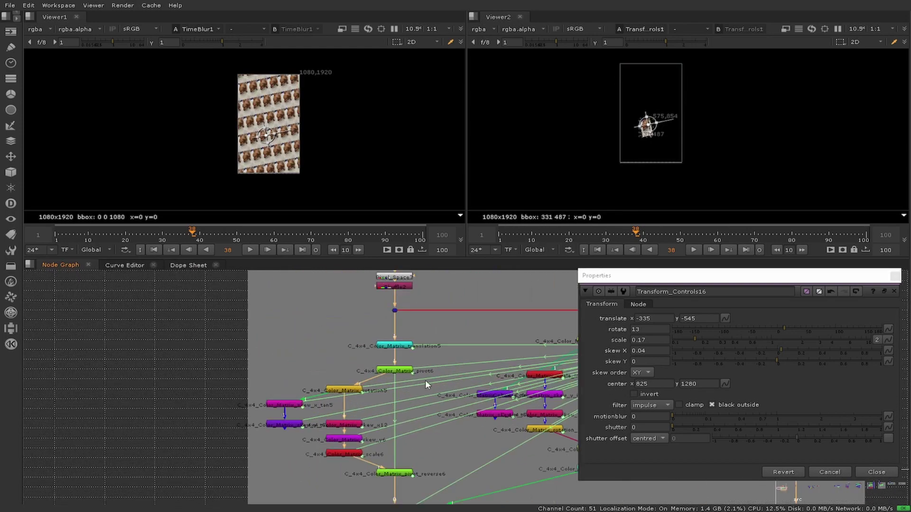
middle_click_drag(384, 382, 317, 337)
scroll(306, 351, "up", 3)
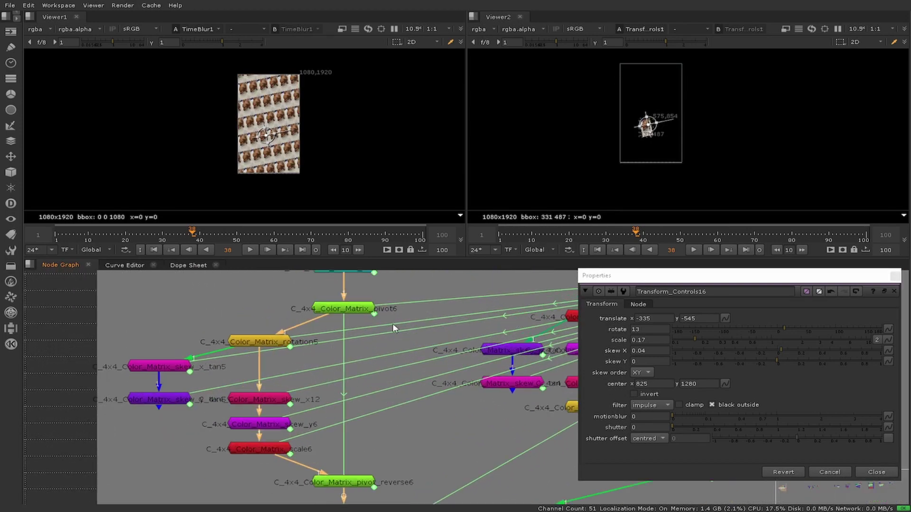
middle_click_drag(388, 296, 412, 330)
middle_click_drag(436, 371, 443, 330)
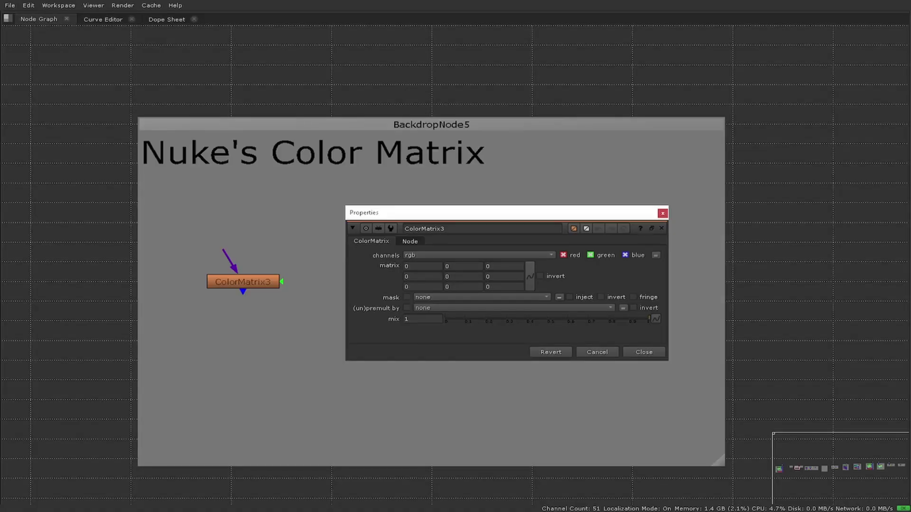
Set the ColorMatrix3 node's channels to rgba and close its properties
left_click(540, 254)
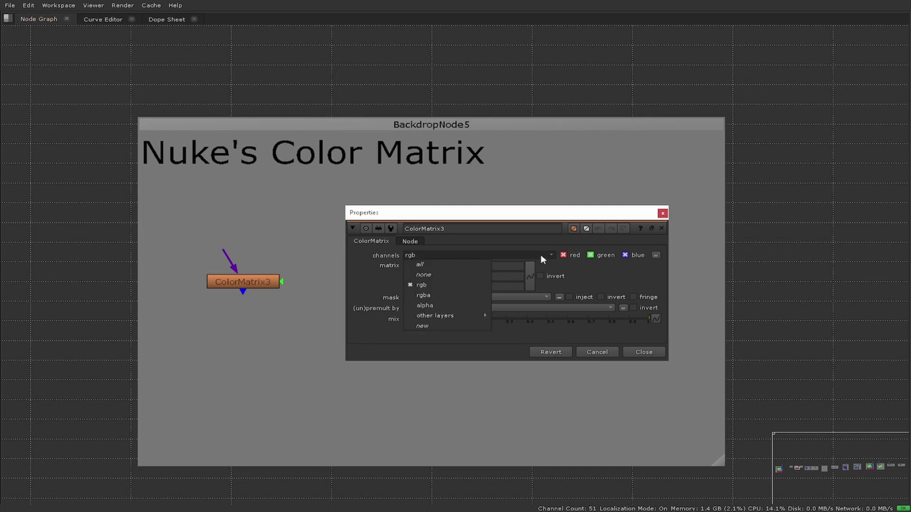
left_click(442, 295)
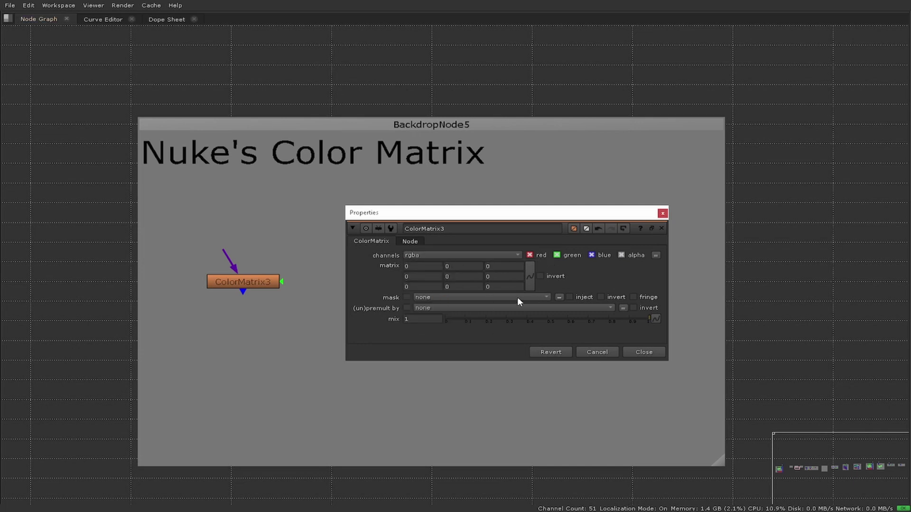
left_click(638, 351)
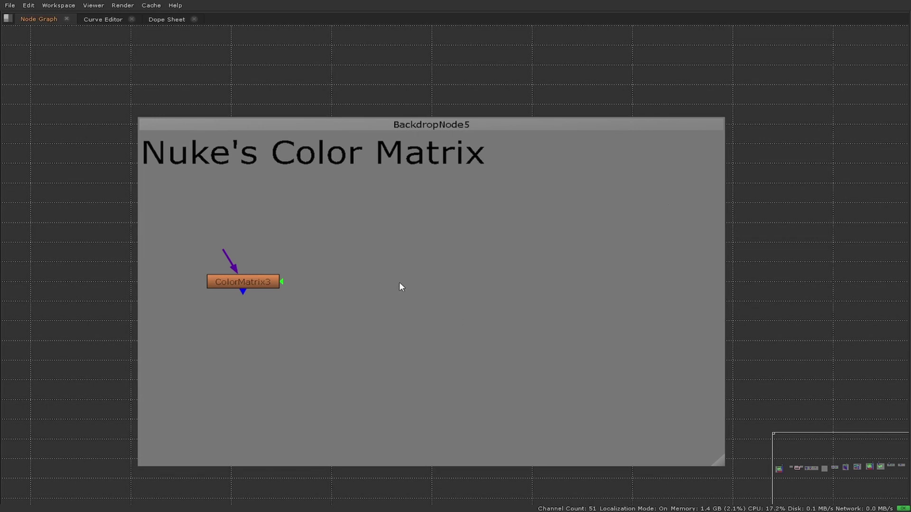
key("Tab")
type("col")
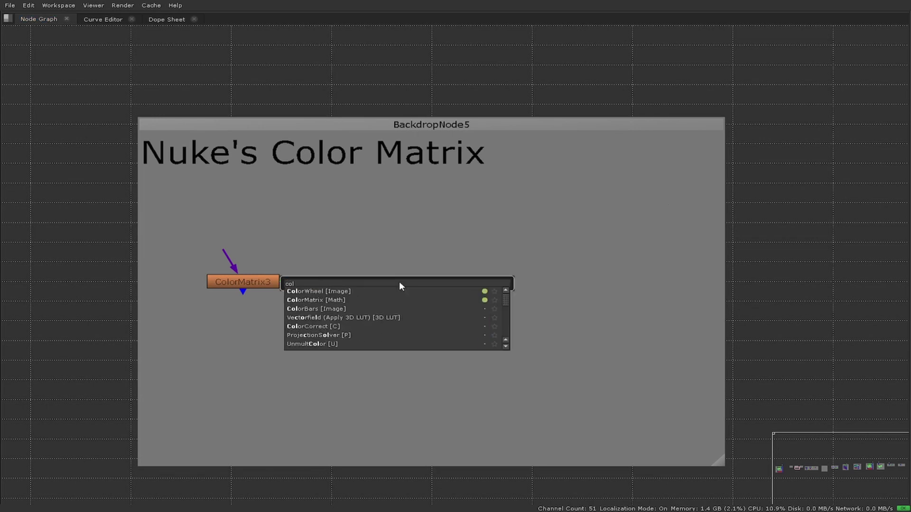
key("Down")
key("Return")
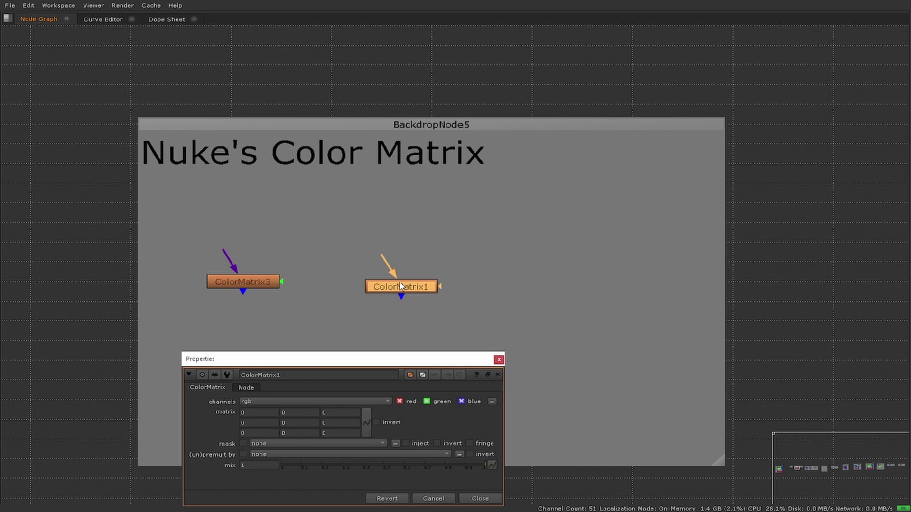
key("Delete")
Add a Matrix node with width 4 and height 4, and place it level with ColorMatrix3
key("Tab")
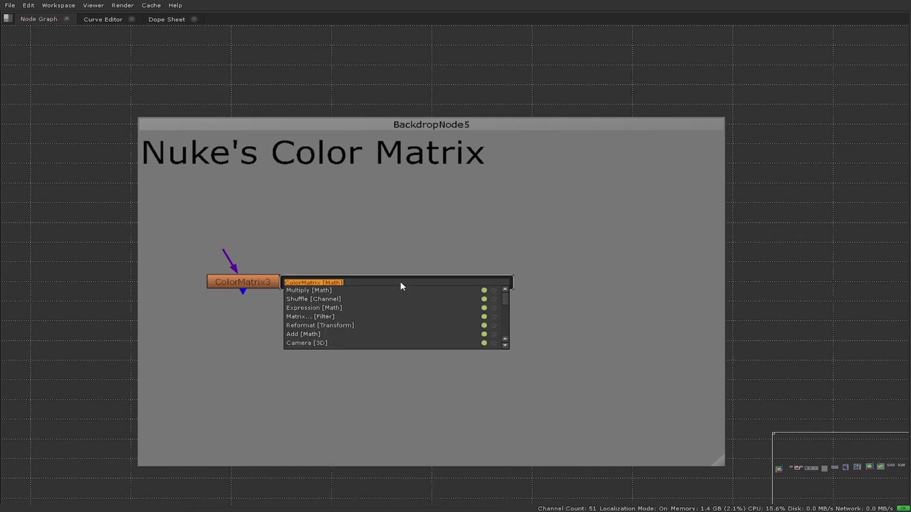
type("ma")
key("Return")
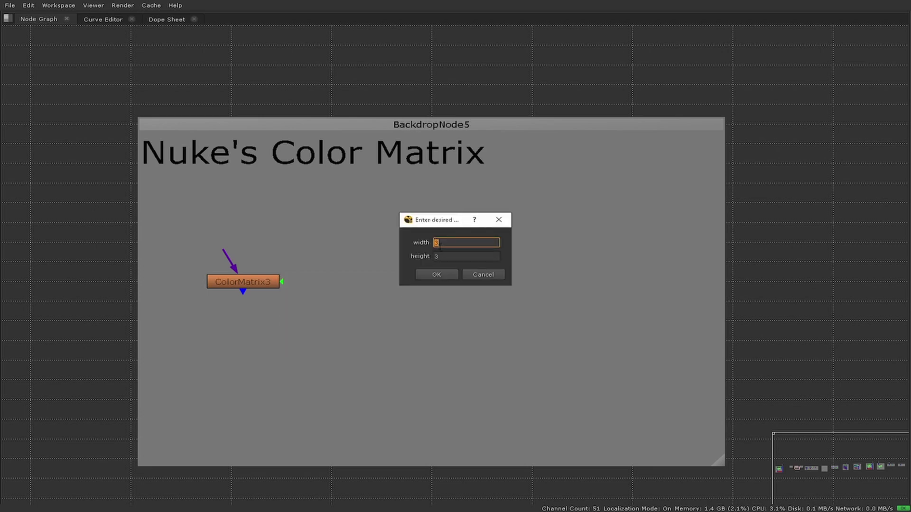
type("4")
key("Tab")
type("4")
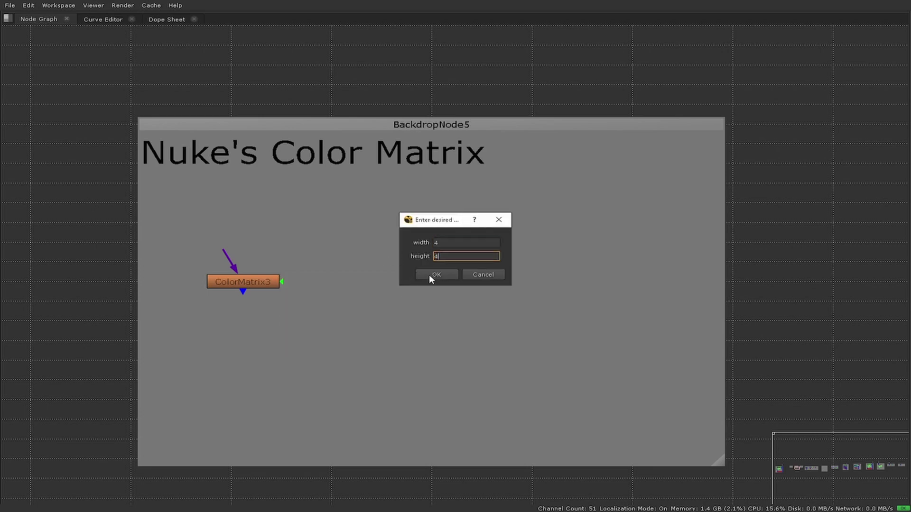
left_click(429, 275)
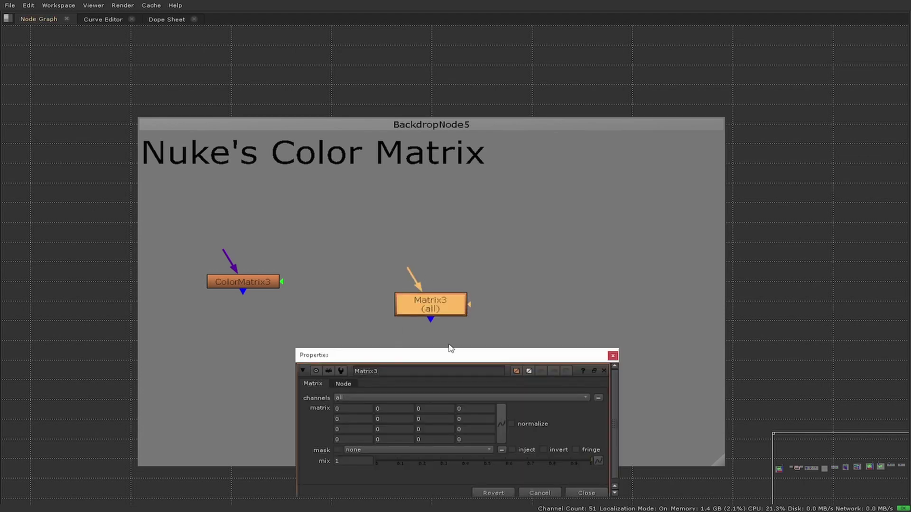
left_click_drag(385, 309, 371, 287)
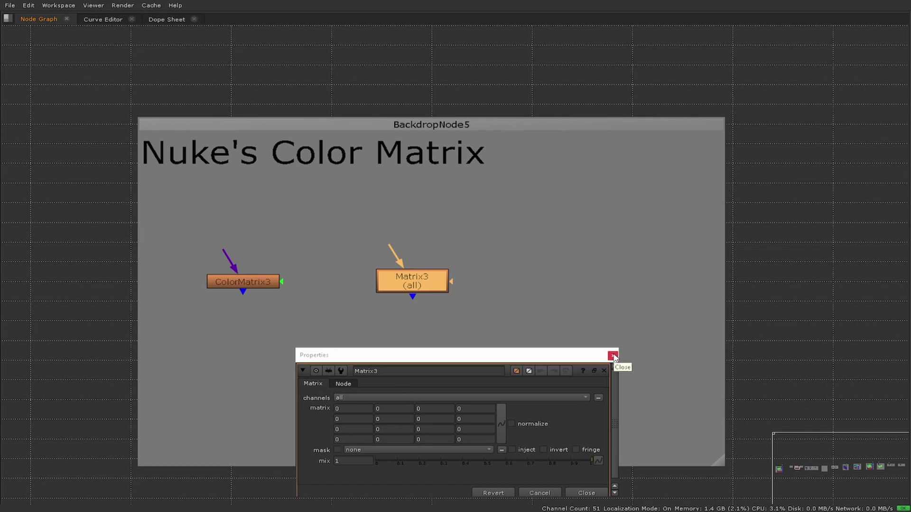
Delete the Matrix3 node beside ColorMatrix3 in the Nuke's Color Matrix backdrop
left_click_drag(406, 285, 409, 284)
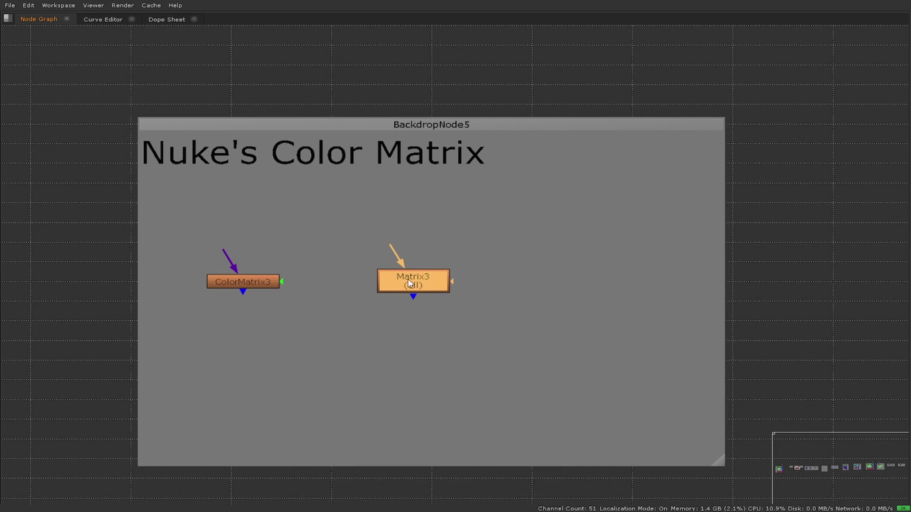
key("Delete")
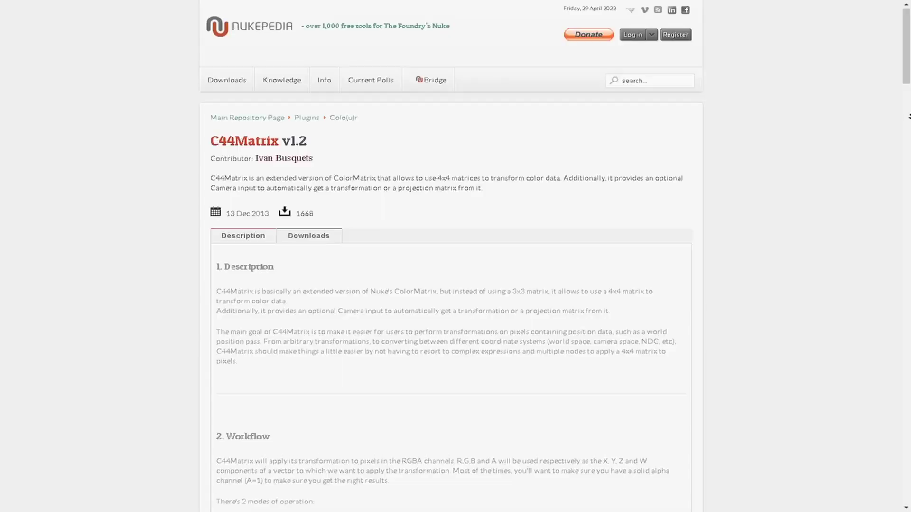
Read the C44Matrix v1.2 page on Nukepedia in the browser, covering its description, workflow modes, additional options and screenshots
scroll(455, 257, "down", 2)
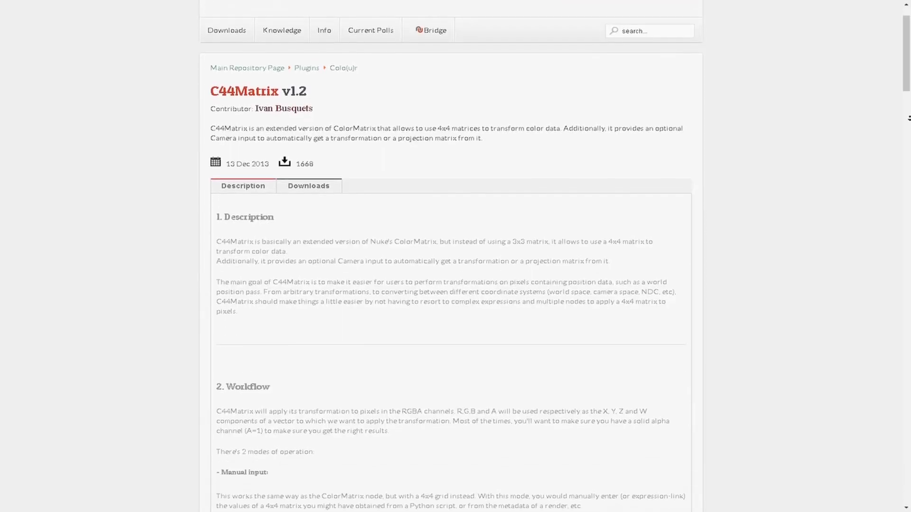
scroll(455, 256, "down", 3)
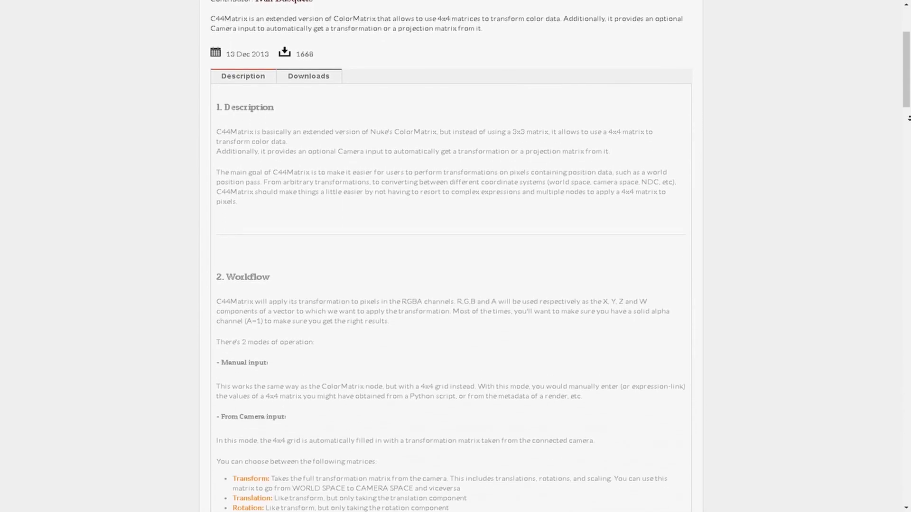
scroll(455, 256, "down", 3)
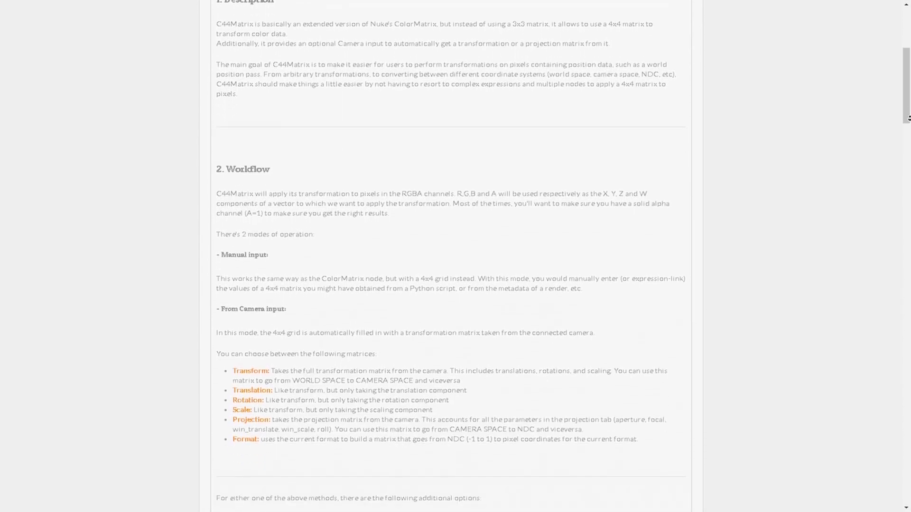
scroll(455, 256, "down", 3)
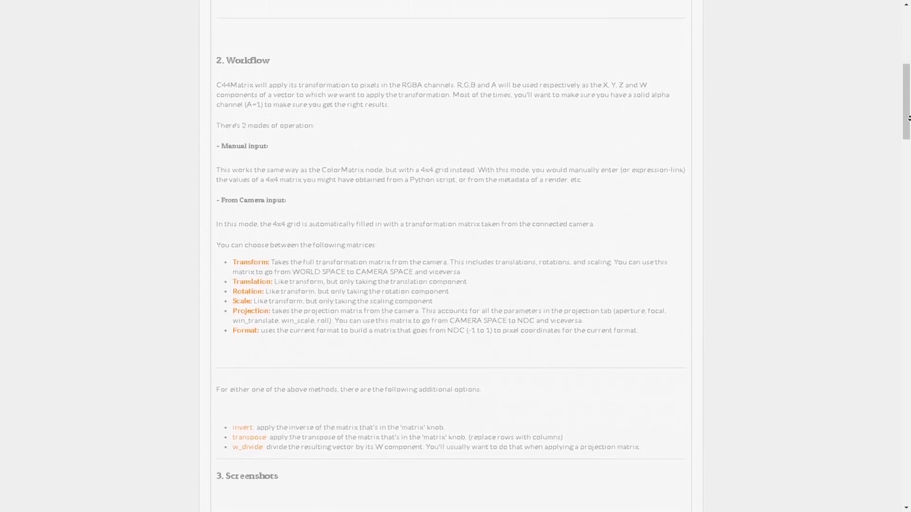
scroll(455, 257, "down", 3)
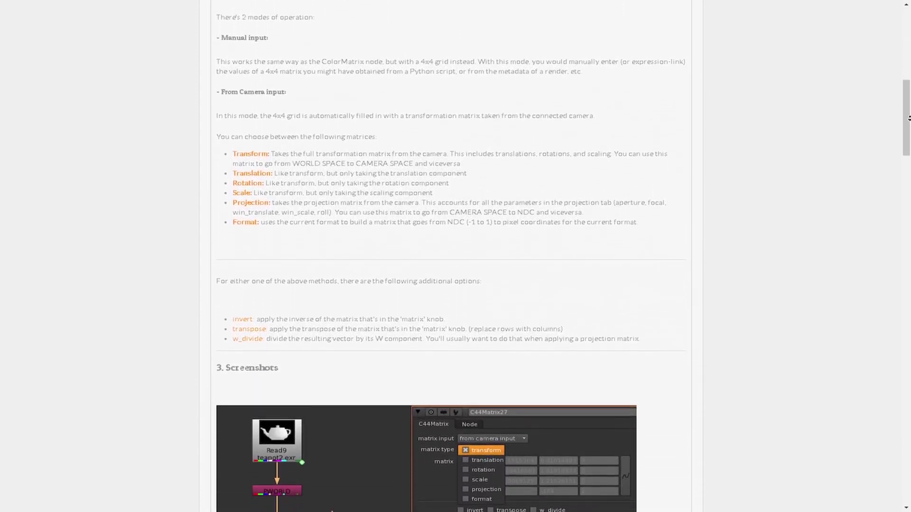
scroll(455, 256, "down", 3)
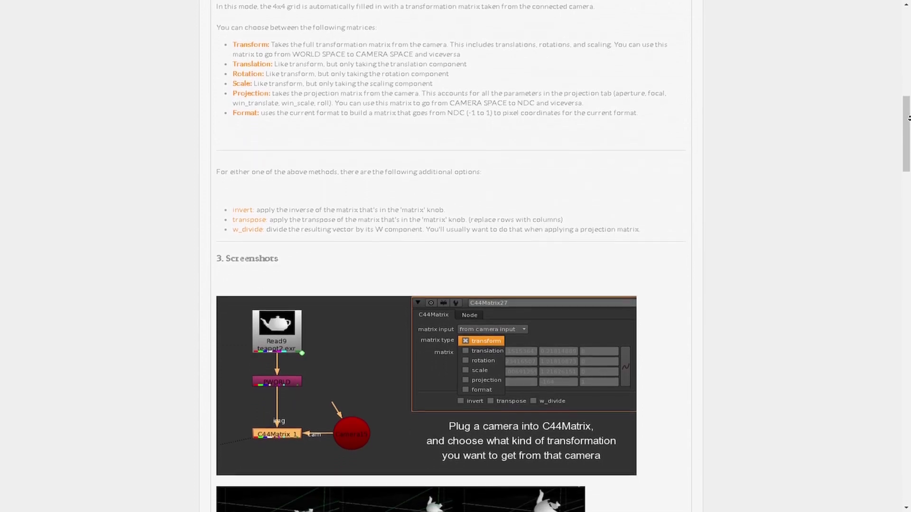
scroll(455, 256, "down", 3)
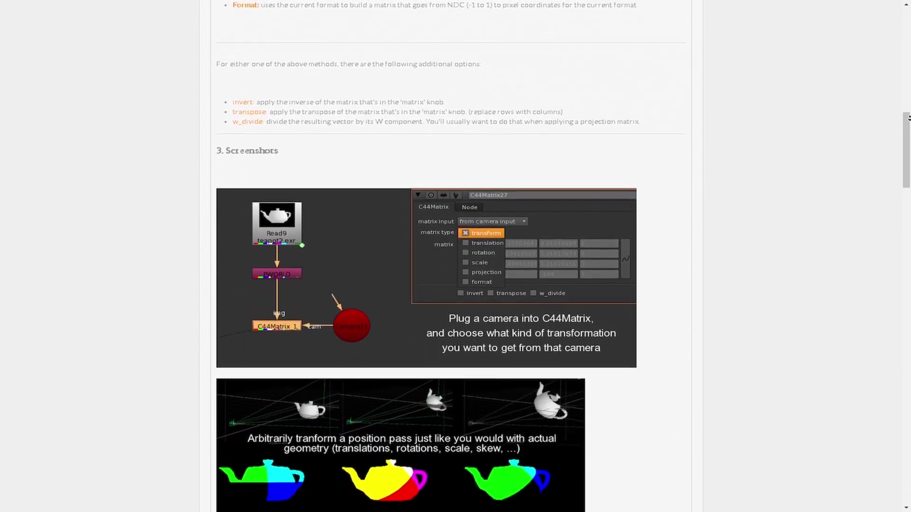
scroll(455, 256, "down", 3)
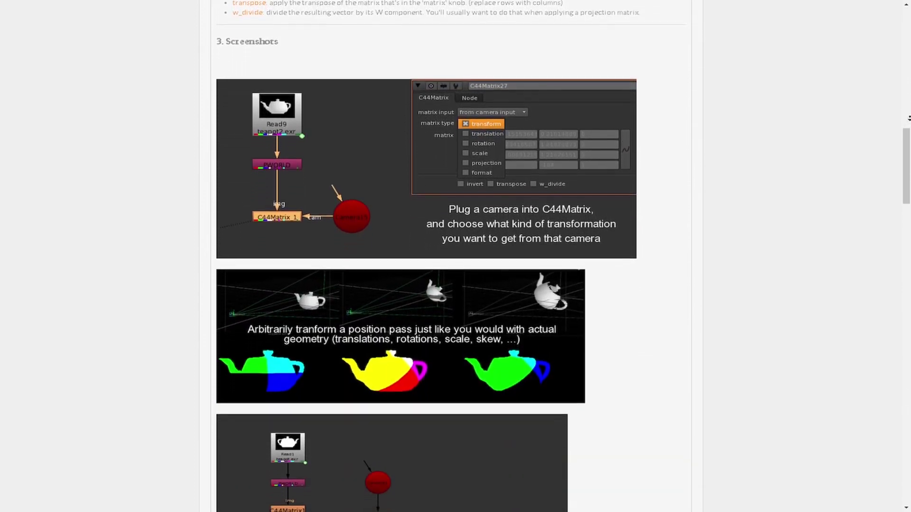
scroll(455, 256, "down", 2)
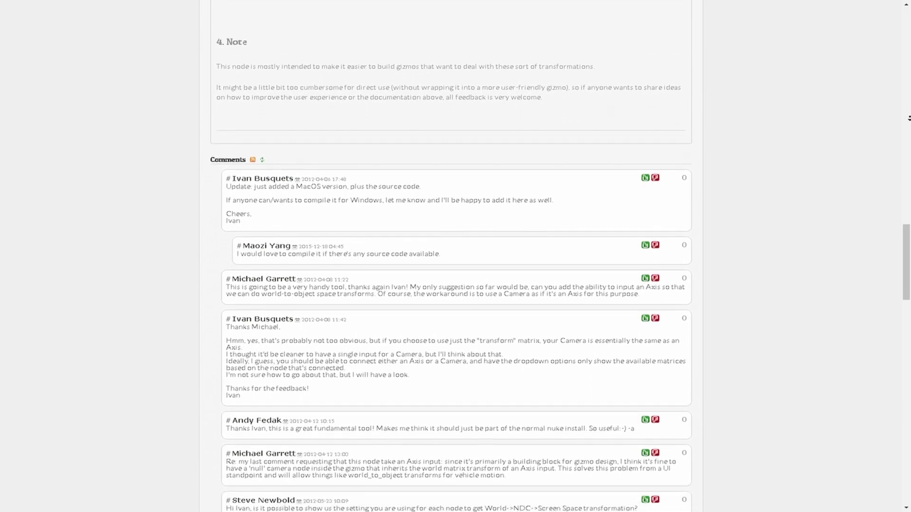
Read through the comments on the C44Matrix page about compiled versions for different Nuke releases and platforms
scroll(908, 118, "down", 1)
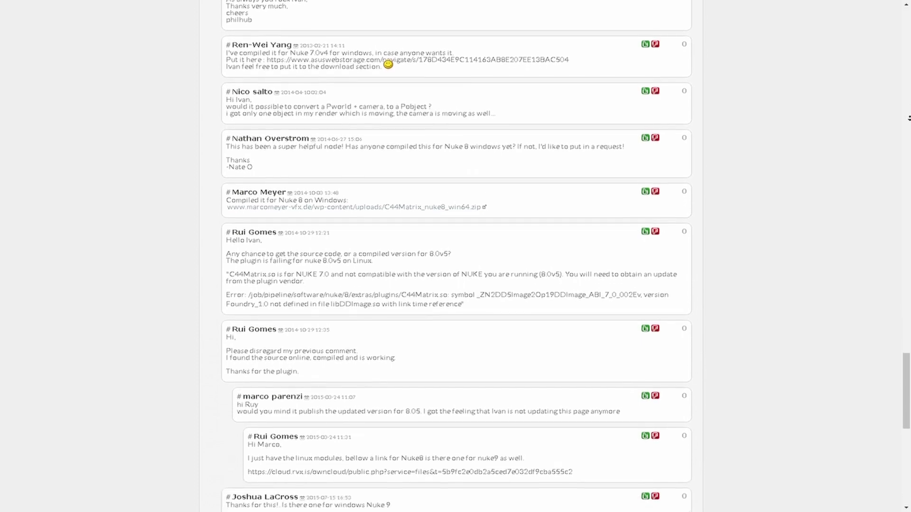
scroll(908, 119, "down", 3)
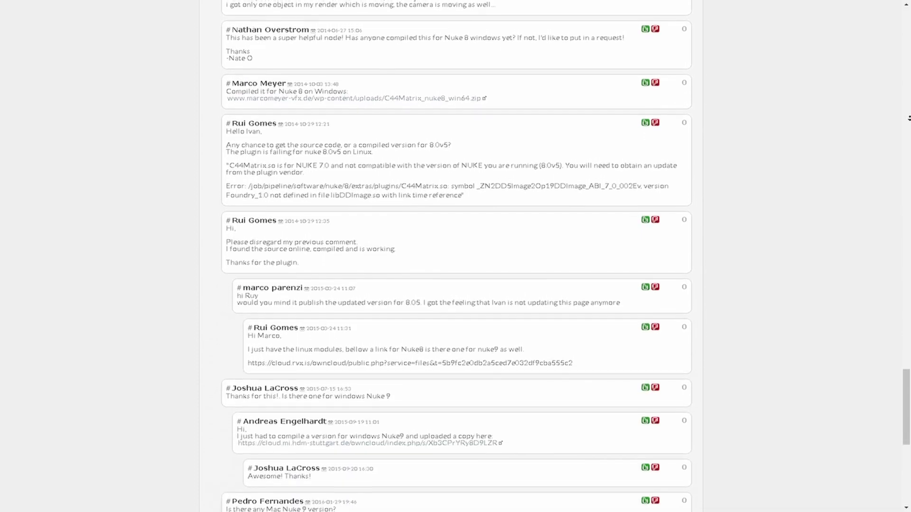
scroll(908, 118, "down", 3)
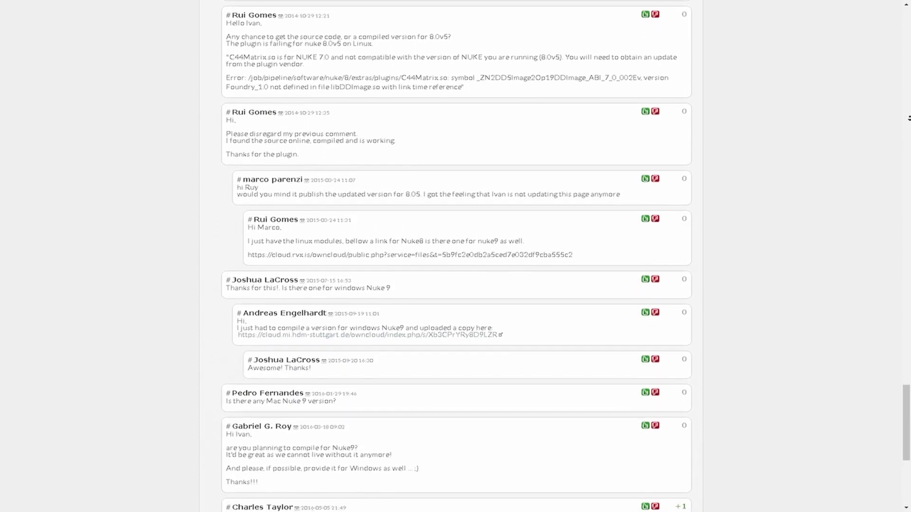
scroll(908, 118, "down", 3)
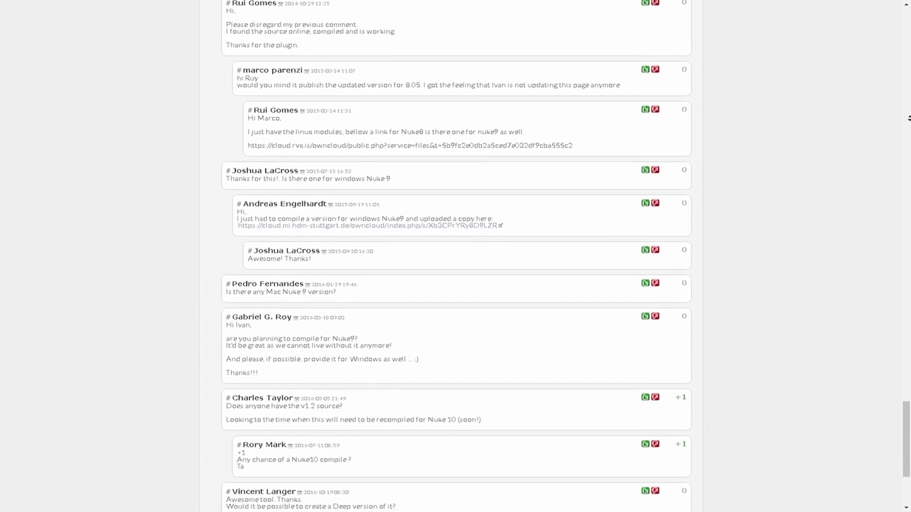
scroll(908, 118, "down", 3)
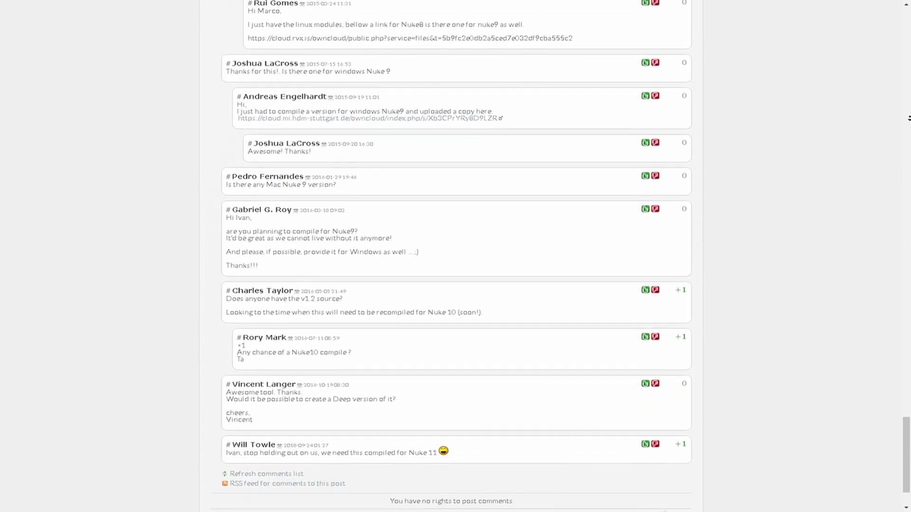
scroll(908, 118, "down", 1)
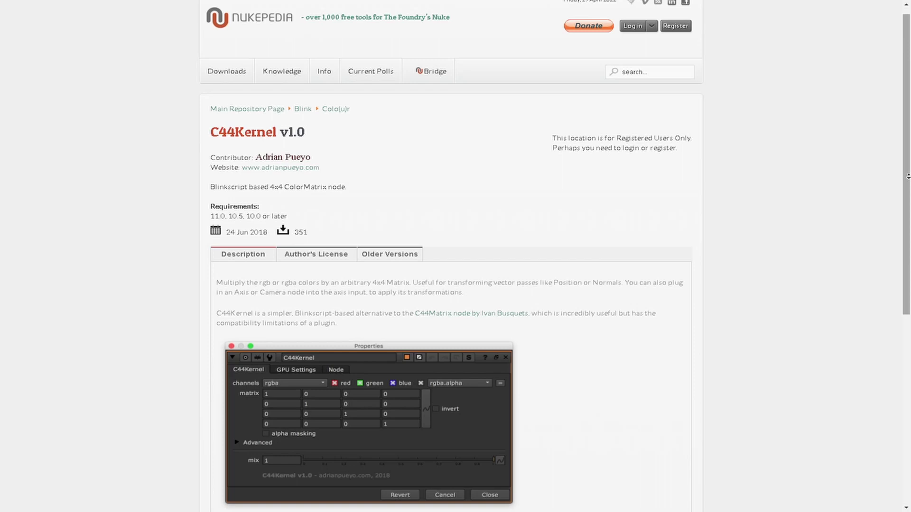
Review the C44Kernel v1.0 page on Nukepedia, including its description, properties screenshot and comments
scroll(909, 177, "down", 2)
scroll(907, 176, "down", 2)
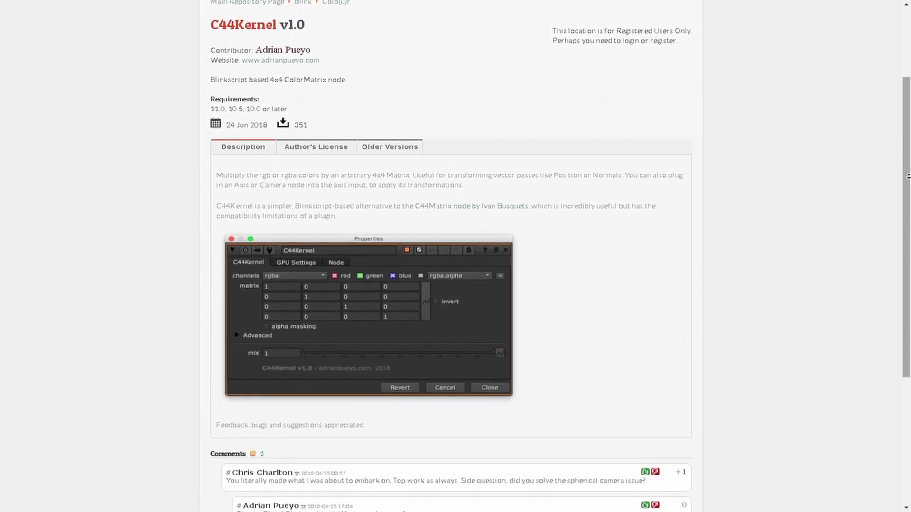
scroll(907, 176, "down", 2)
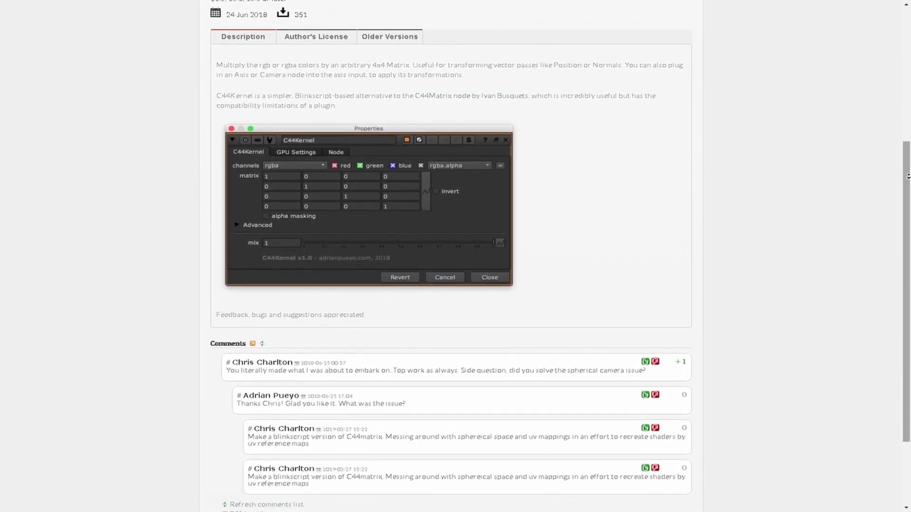
scroll(908, 176, "down", 1)
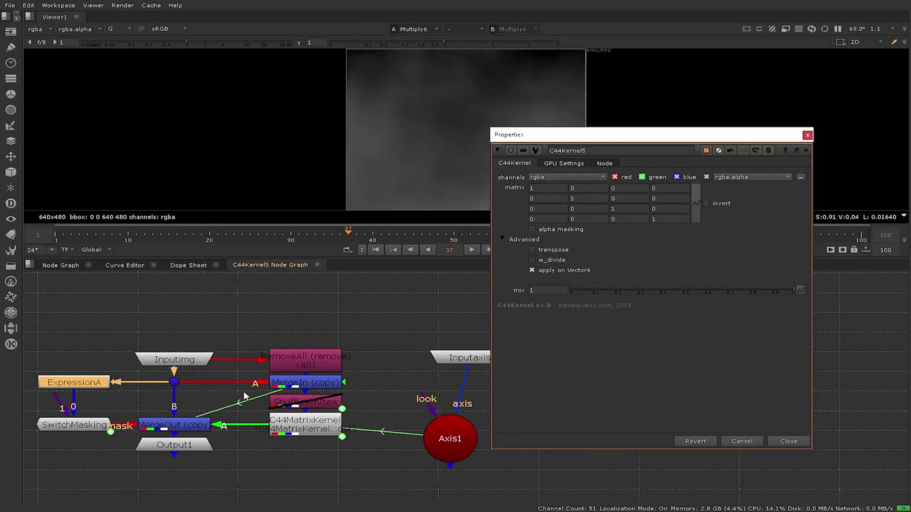
Inside the C44Kernel5 group in Nuke, open the C44MatrixKernel BlinkScript node's properties and move the window clear of the node graph
left_click(288, 431)
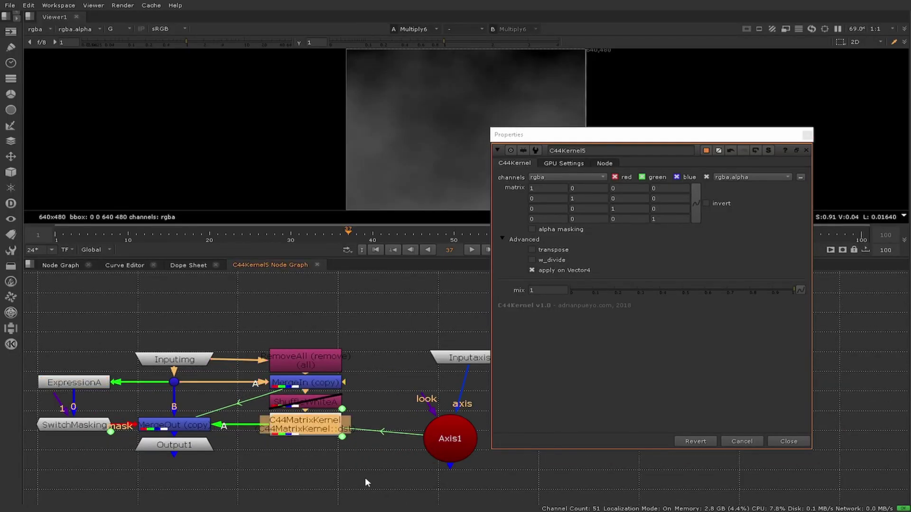
double_click(312, 433)
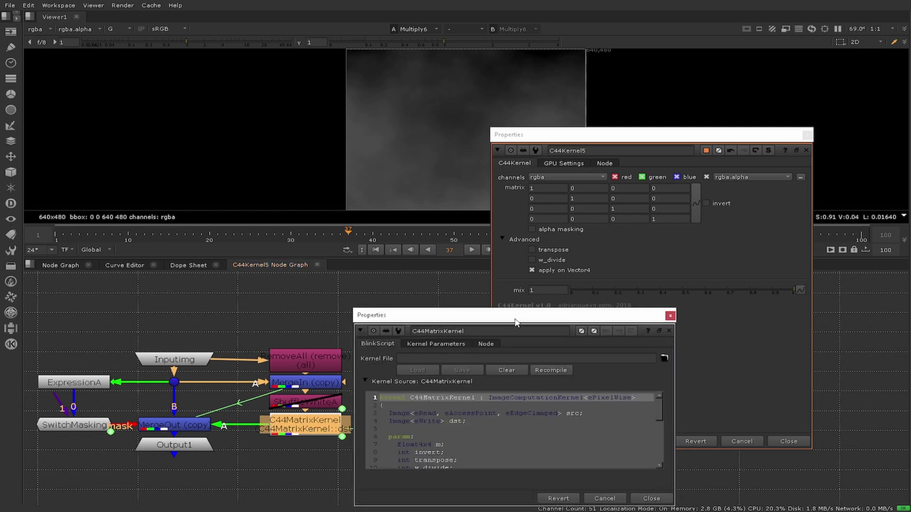
left_click_drag(515, 322, 235, 107)
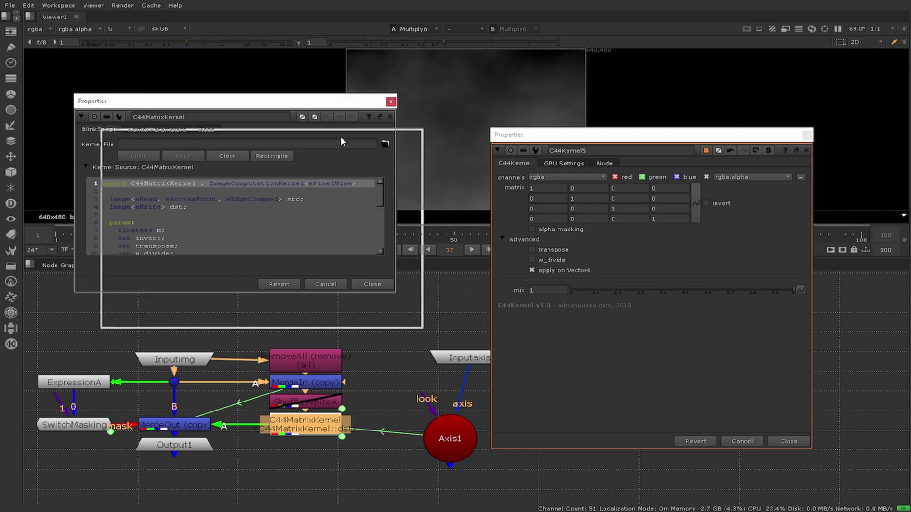
left_click_drag(315, 106, 341, 141)
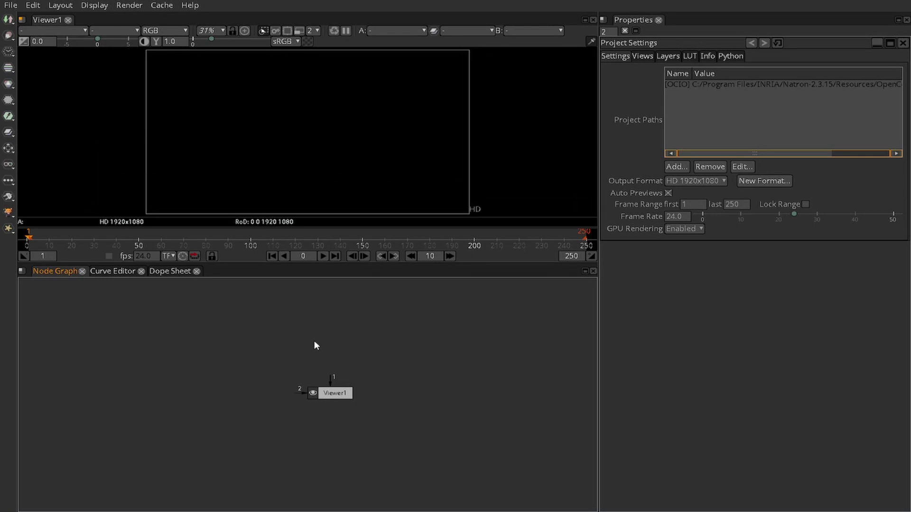
In Natron, search for "color", add a ColorMatrix node above the Viewer1 node and deselect it
key("Tab")
type("color")
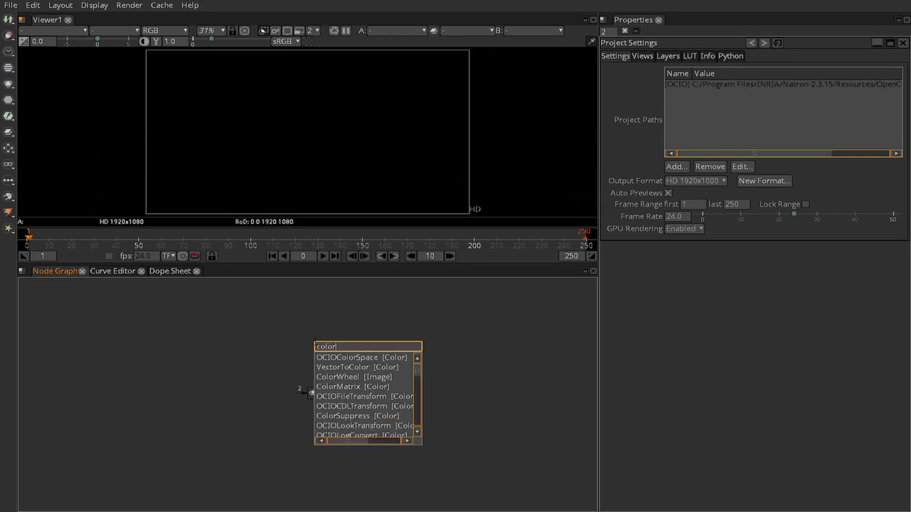
key("Down")
key("Down")
key("Down")
key("Return")
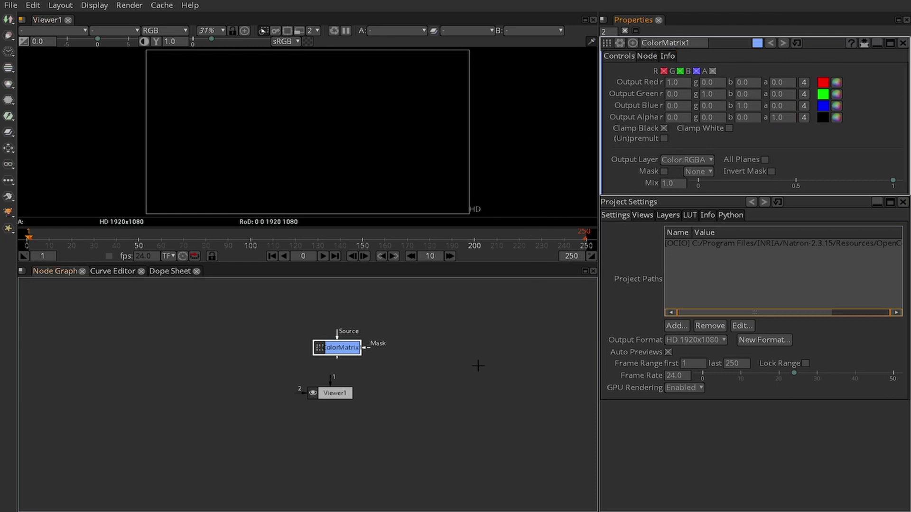
left_click_drag(347, 351, 340, 350)
left_click(417, 371)
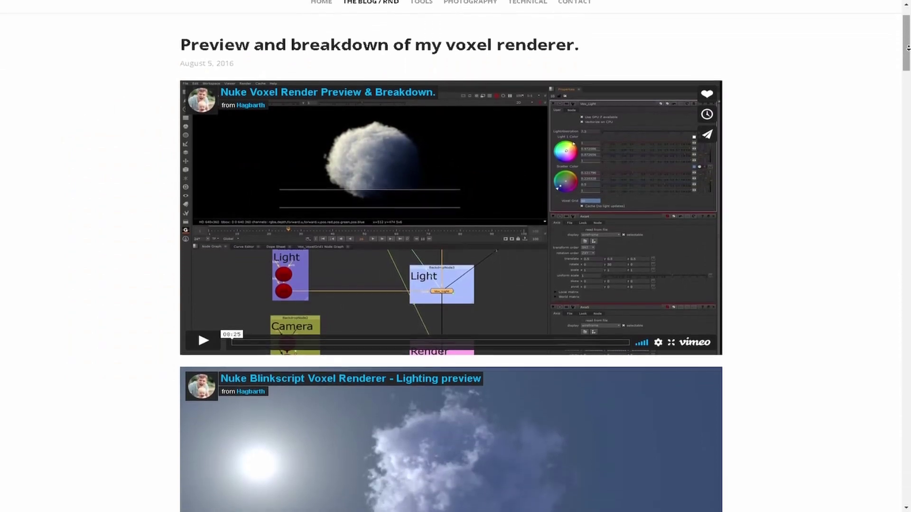
In the browser, look over the voxel renderer breakdown and read the Decimal TimeOffset post's steps for the modified TimeWarp node
scroll(451, 256, "down", 3)
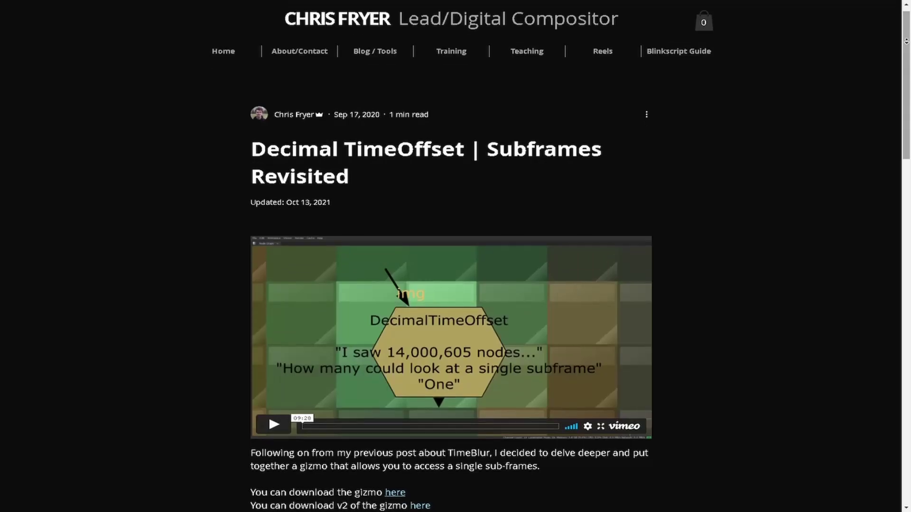
scroll(450, 257, "down", 5)
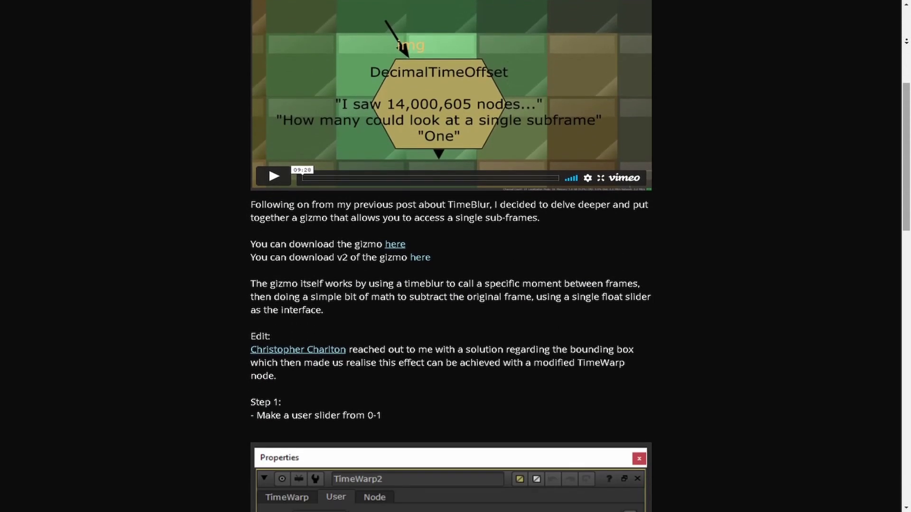
scroll(451, 256, "down", 5)
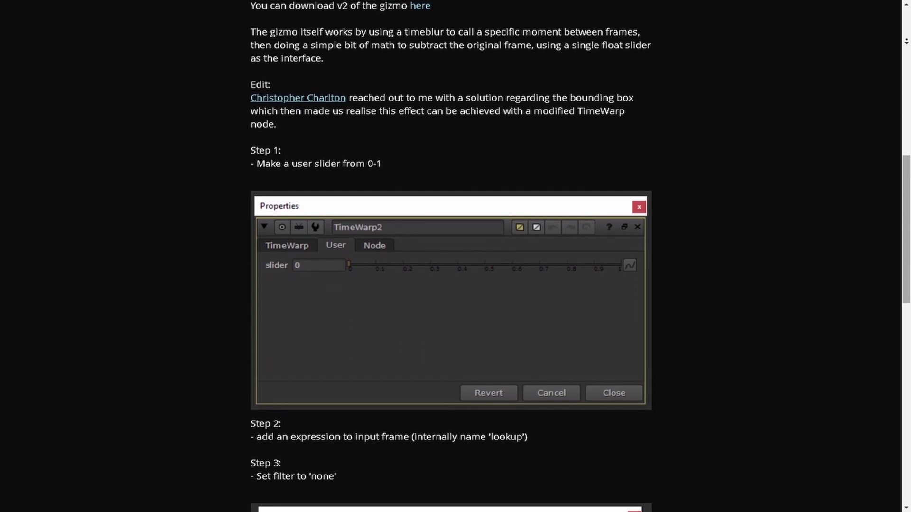
scroll(451, 257, "down", 5)
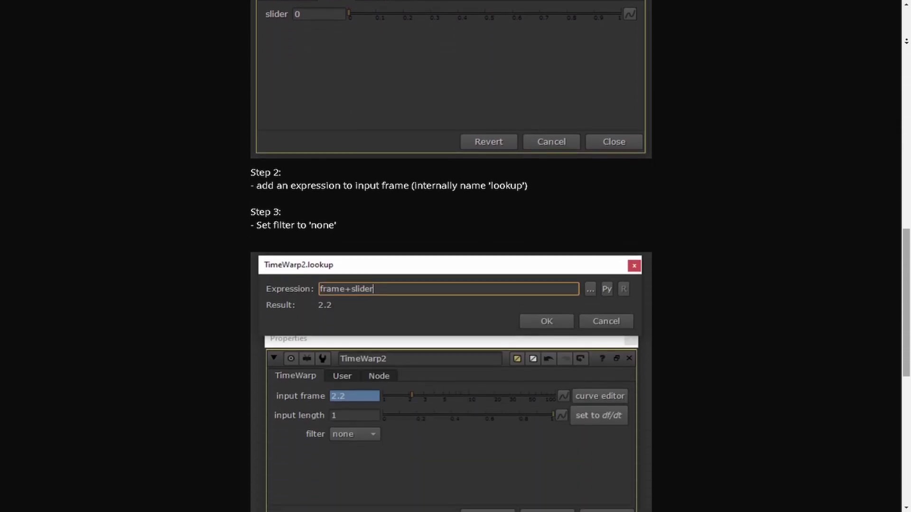
scroll(450, 256, "down", 5)
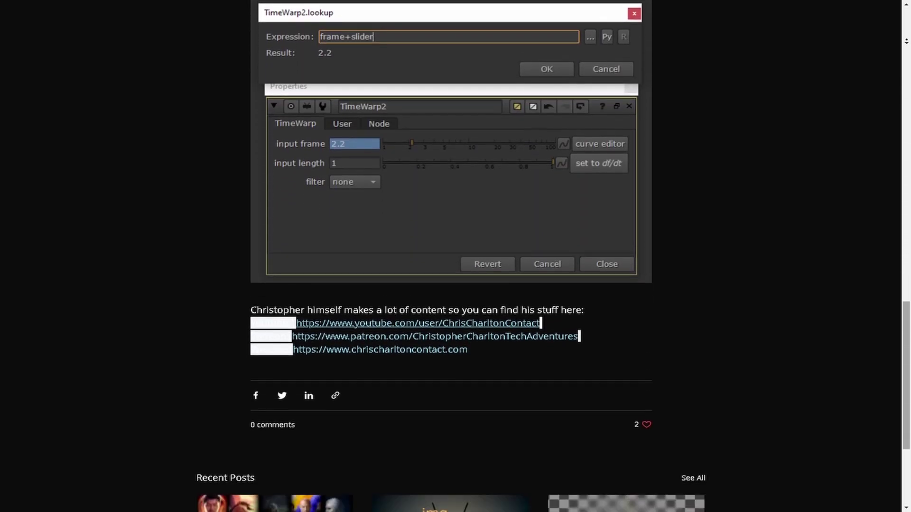
scroll(451, 257, "down", 5)
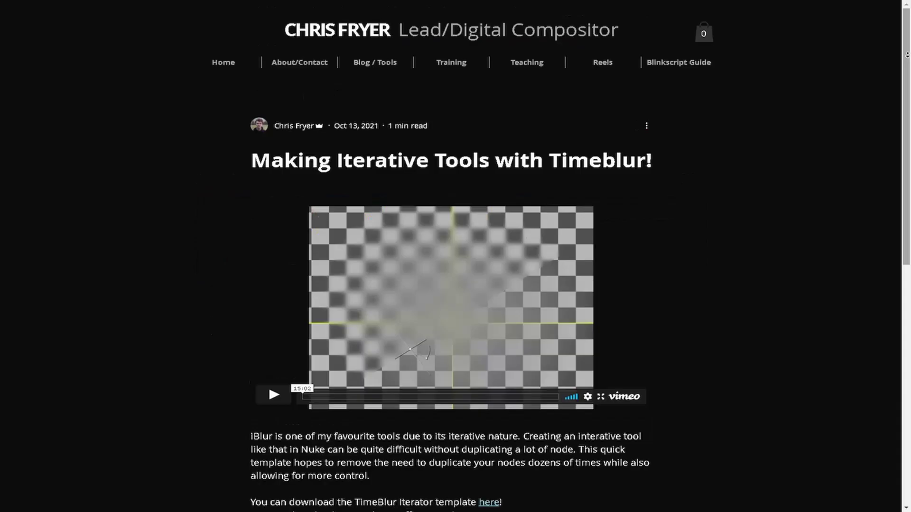
Read the "Making Iterative Tools with Timeblur!" post down to its template download links and recent posts
scroll(451, 256, "down", 3)
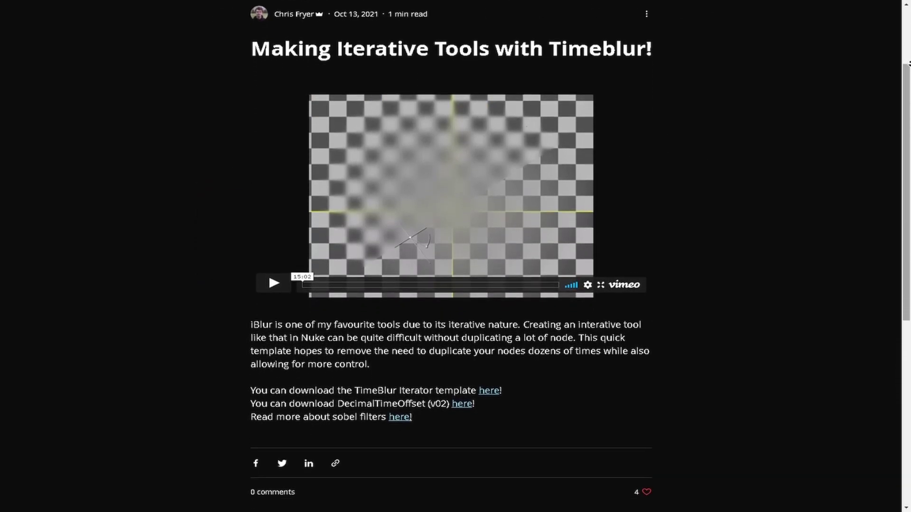
scroll(451, 256, "down", 4)
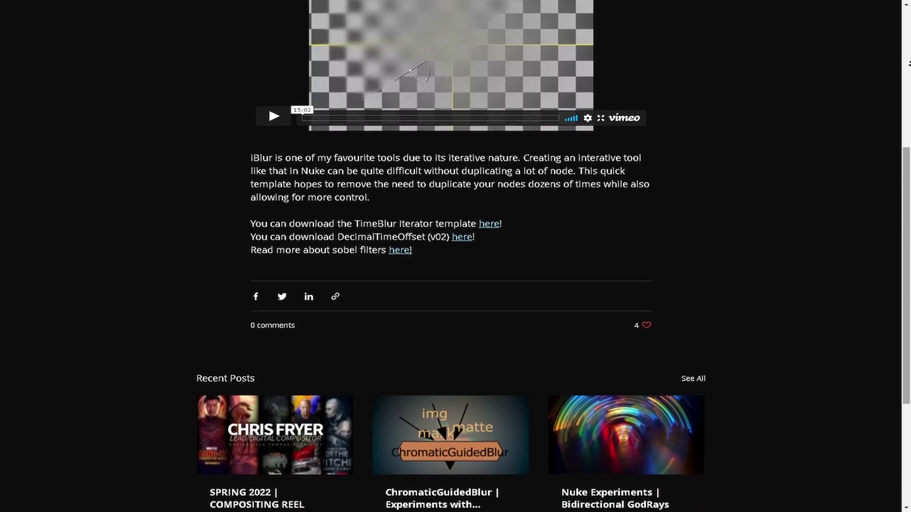
Back in Nuke, display only the green channel of C44Kernel5, view the Multiply6 output and stop playback
scroll(451, 256, "down", 4)
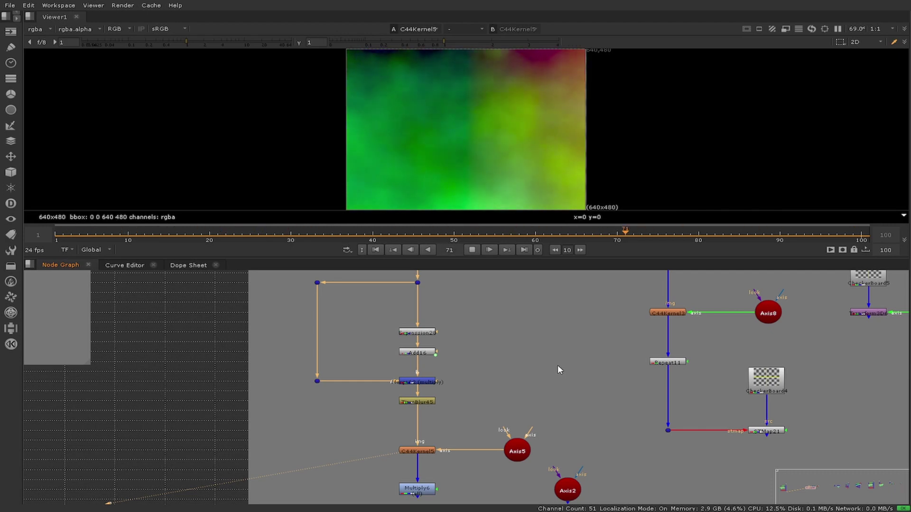
key("g")
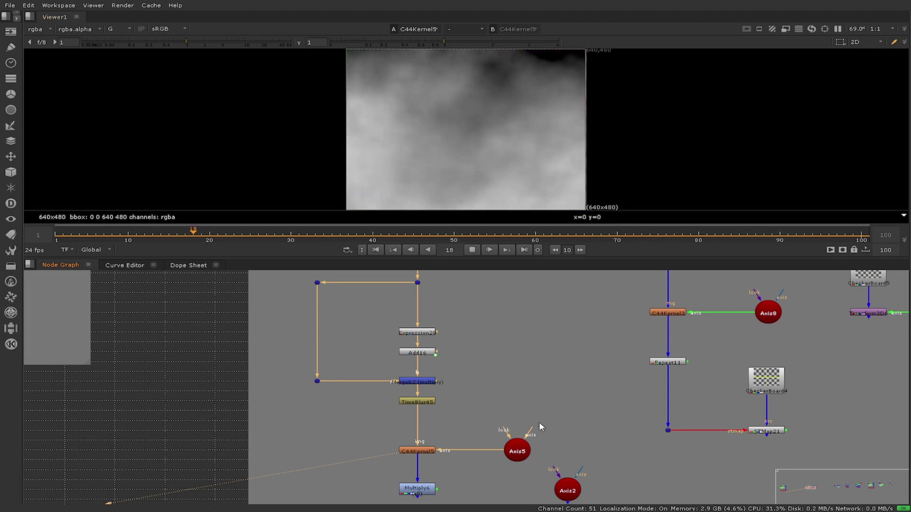
middle_click_drag(473, 495, 463, 448)
key("1")
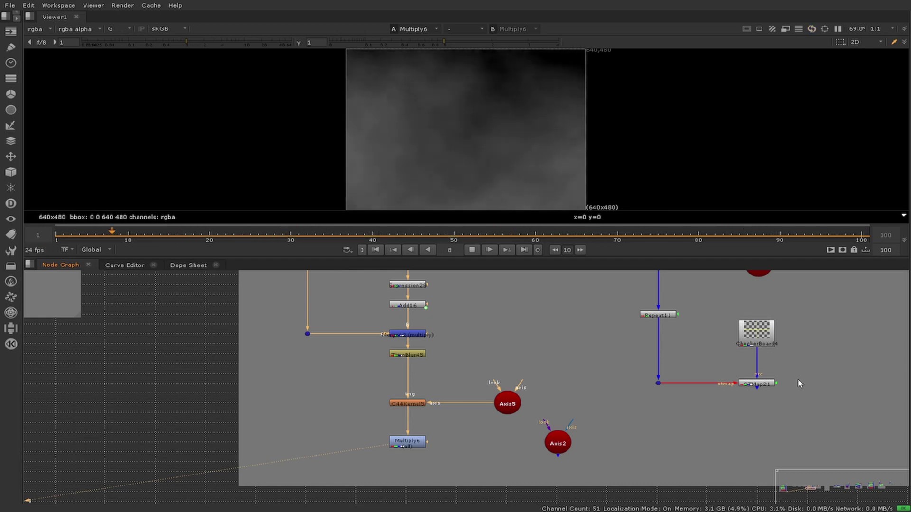
middle_click_drag(546, 368, 425, 413)
scroll(480, 414, "down", 1)
left_click(471, 253)
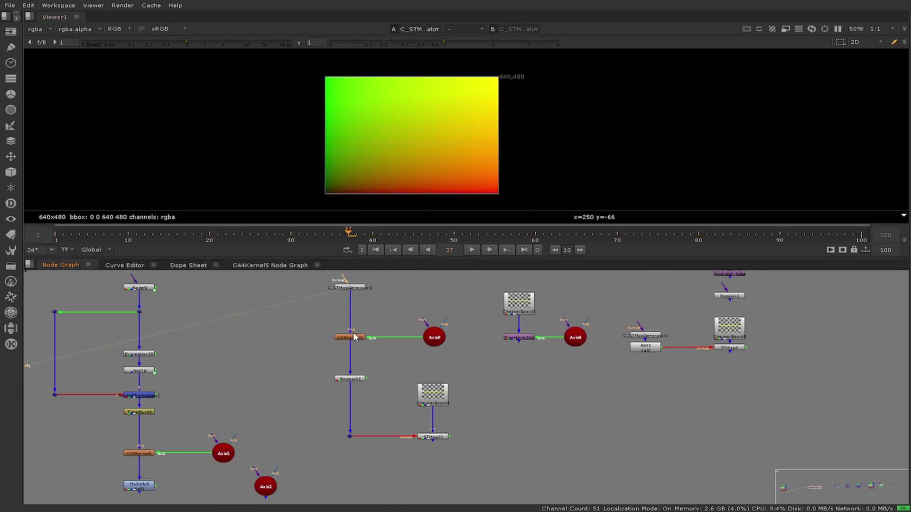
View the C44Kernel3 output and examine the Axis8 node's transform properties, closing them when done
scroll(352, 340, "up", 3)
left_click(352, 340)
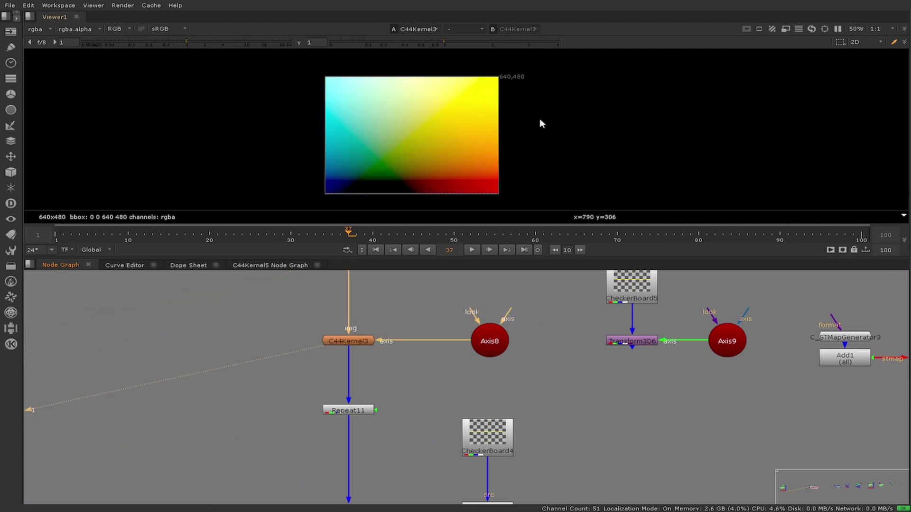
double_click(480, 340)
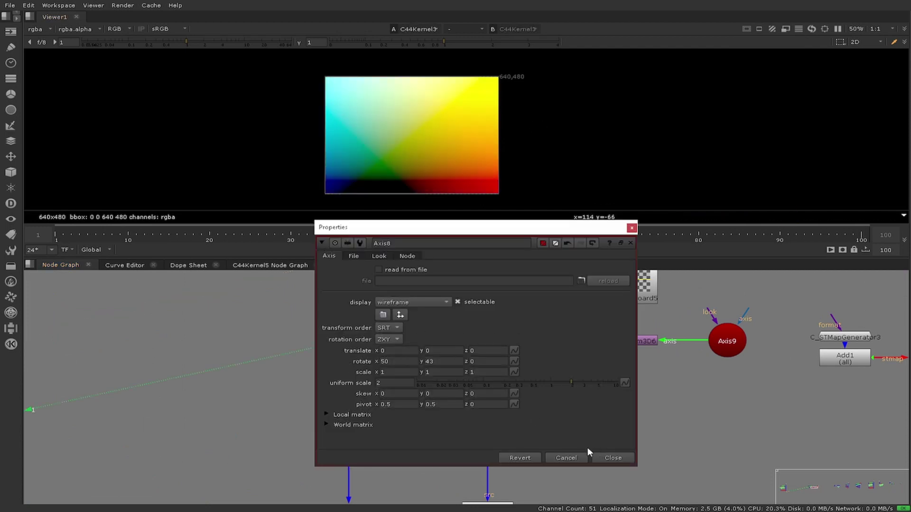
left_click(606, 459)
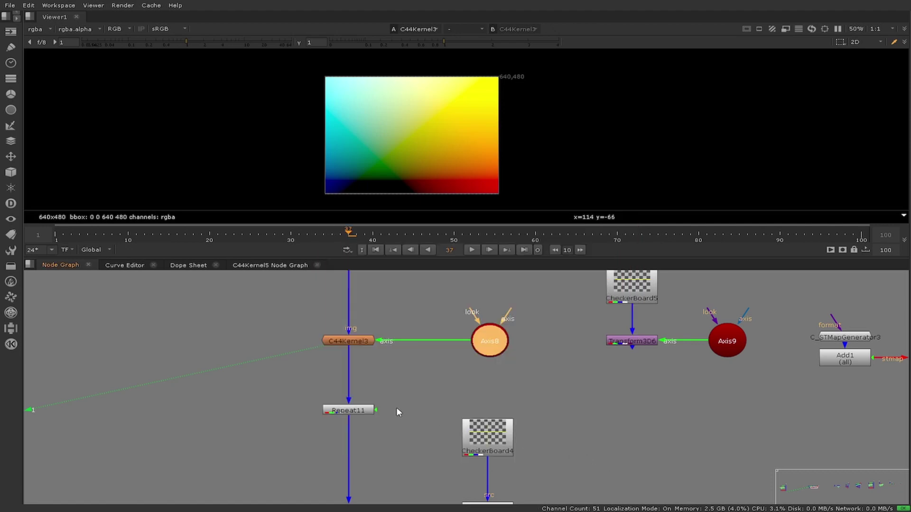
Compare the Repeat11 and C44Kernel3 outputs in the viewer and examine Repeat11's channel expressions
left_click(358, 411)
key("1")
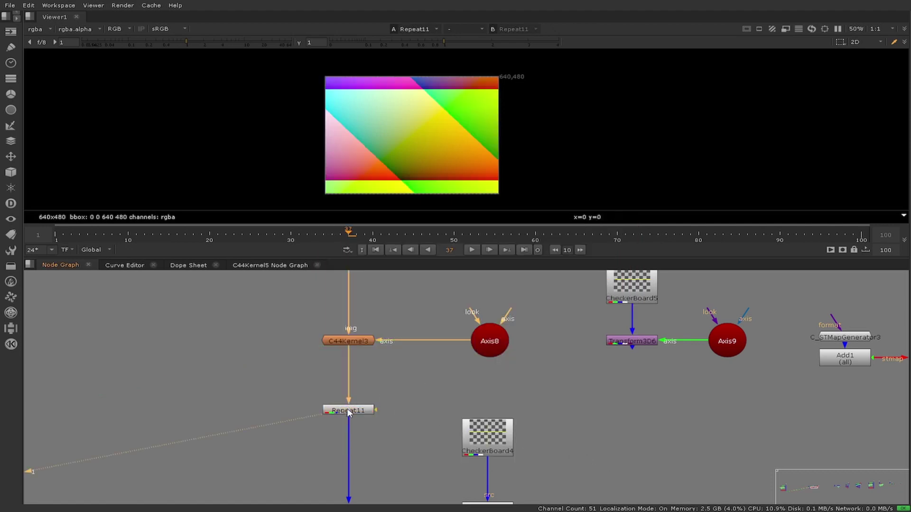
left_click(344, 340)
key("1")
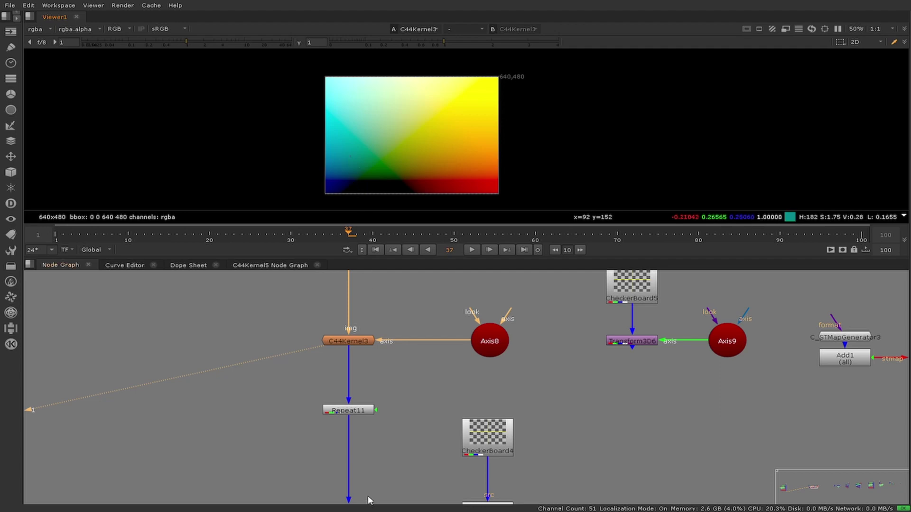
left_click(342, 408)
key("1")
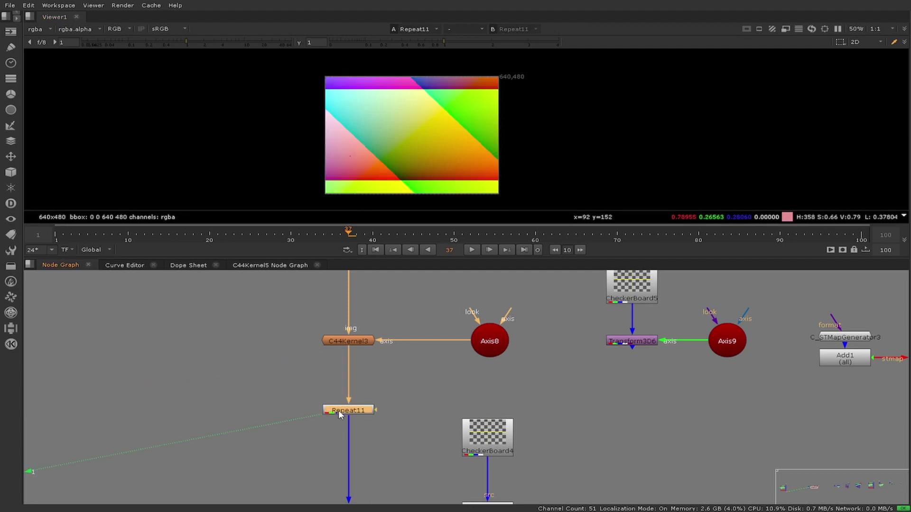
double_click(341, 410)
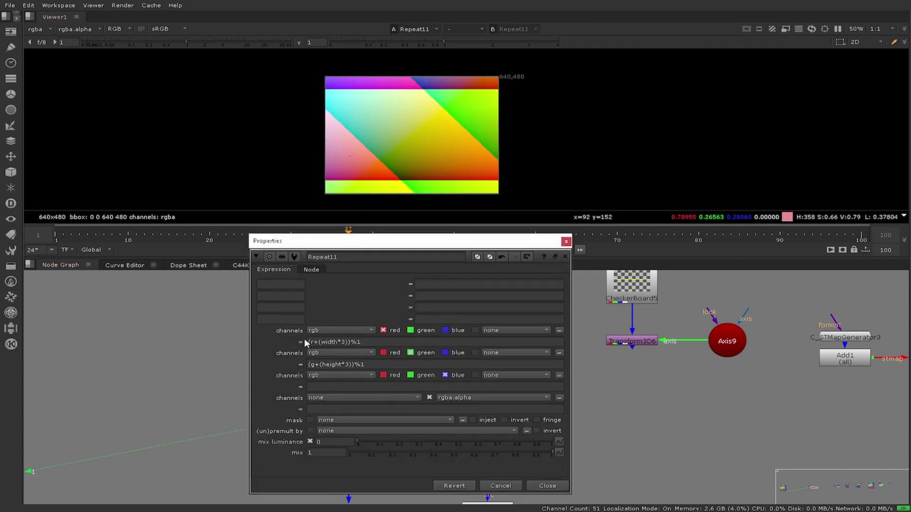
left_click(566, 242)
View the STMap21 node's output and look over its branch and the neighbouring Transform3D6 setup
middle_click_drag(514, 368, 491, 297)
left_click_drag(430, 395, 536, 442)
key("1")
middle_click_drag(607, 374, 580, 440)
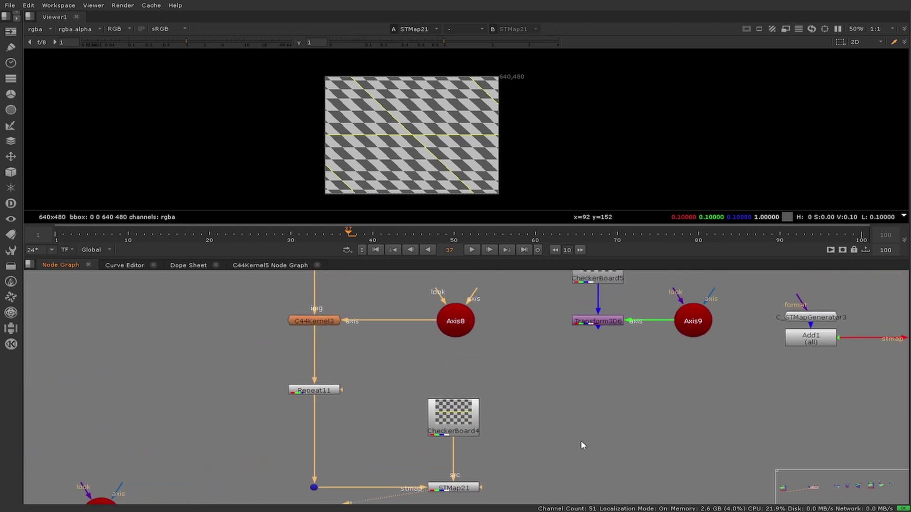
middle_click_drag(506, 377, 480, 397)
scroll(322, 341, "down", 3)
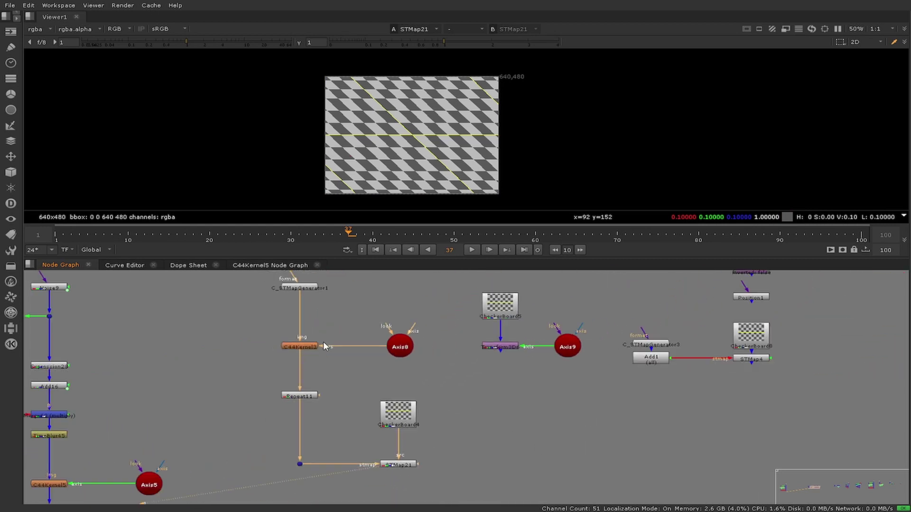
middle_click_drag(362, 394, 346, 408)
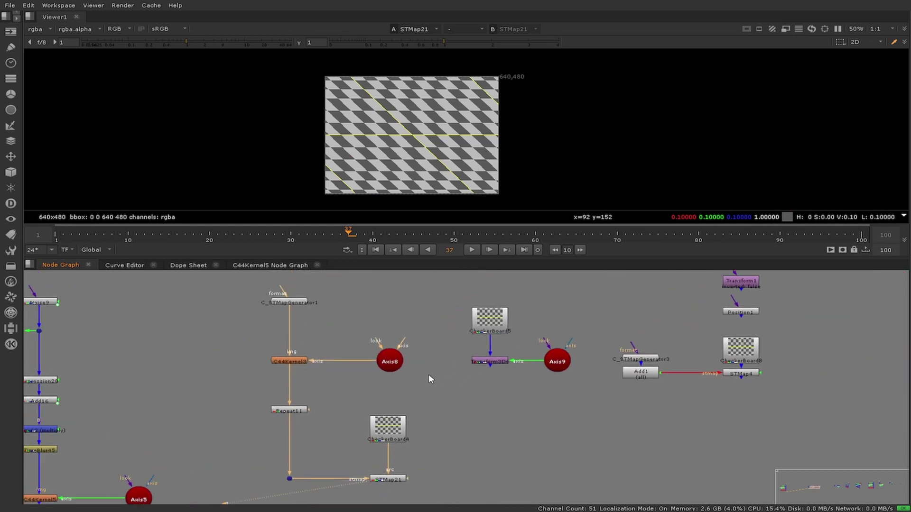
middle_click_drag(500, 397, 436, 369)
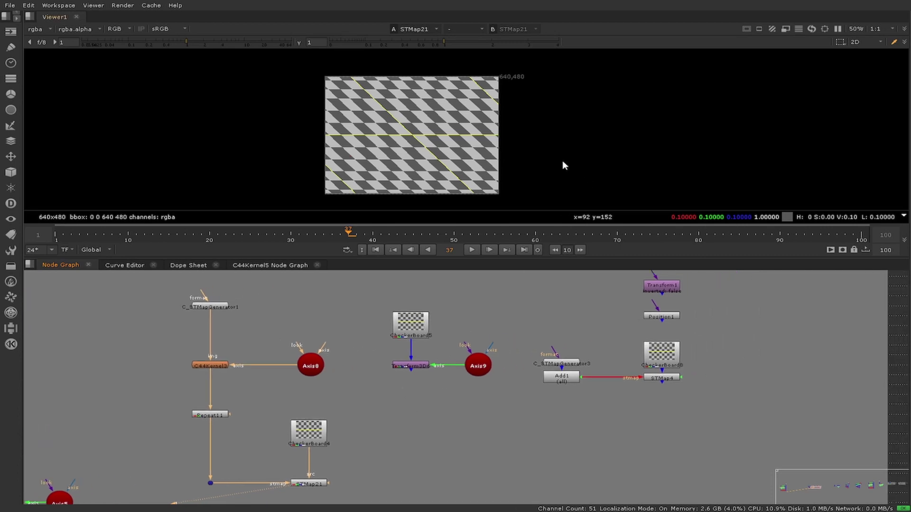
View the CheckerBoard5 node's output and compare it with the Transform3D6 result below it
scroll(428, 383, "up", 4)
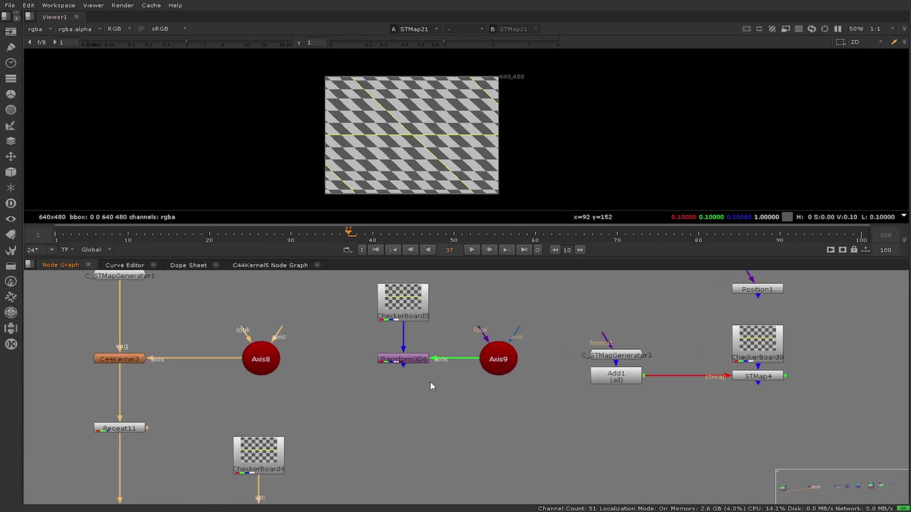
middle_click_drag(404, 356, 384, 407)
left_click(381, 338)
key("1")
left_click(431, 353)
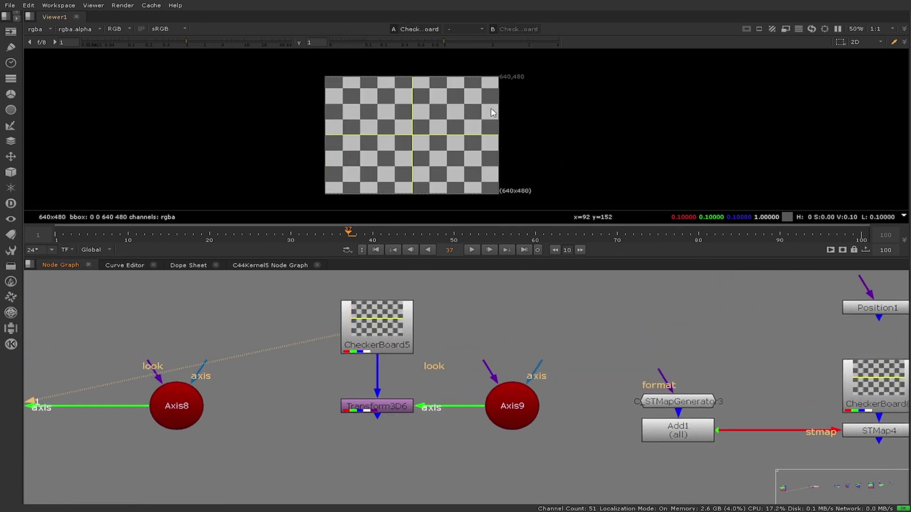
left_click(378, 407)
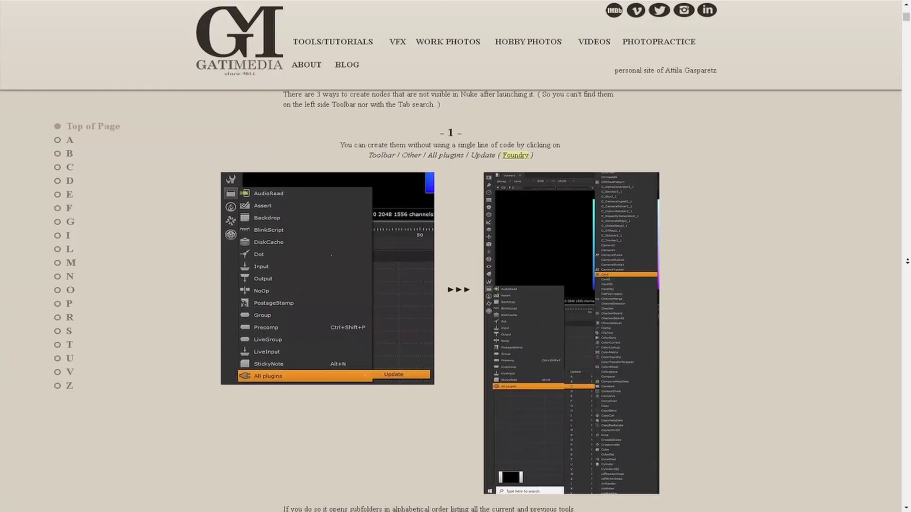
In the browser, read the Gatimedia page on ways to create Nuke nodes hidden from the toolbar and search
scroll(907, 261, "down", 2)
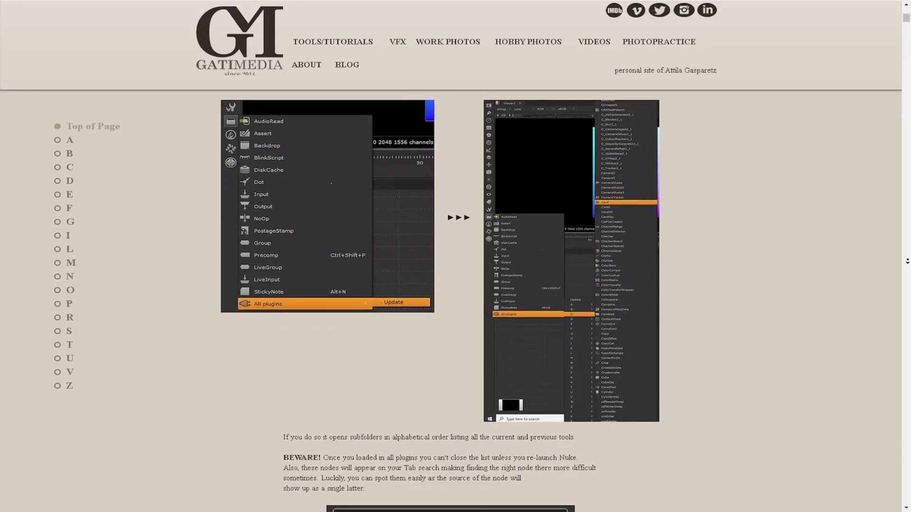
scroll(907, 260, "down", 6)
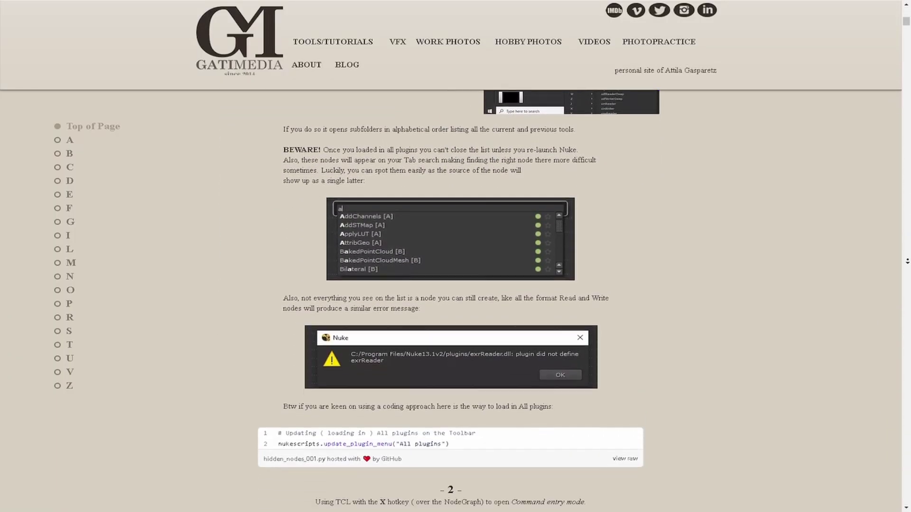
scroll(907, 261, "down", 6)
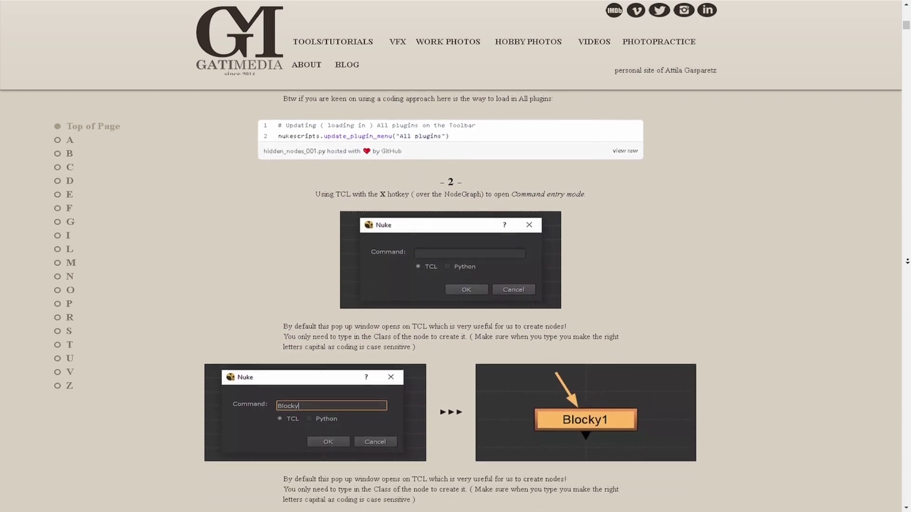
scroll(907, 261, "down", 6)
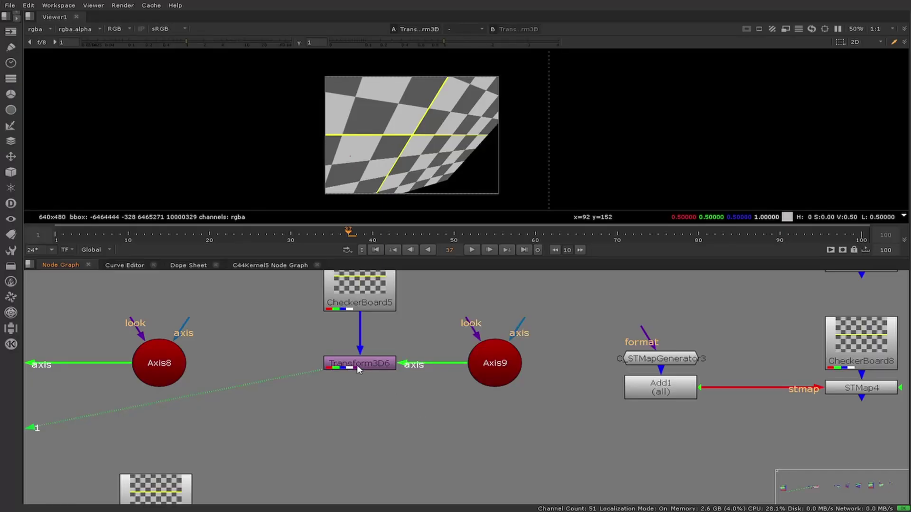
In Nuke, open Transform3D6's properties and inspect the full extent of its bounding box in the viewer
double_click(357, 365)
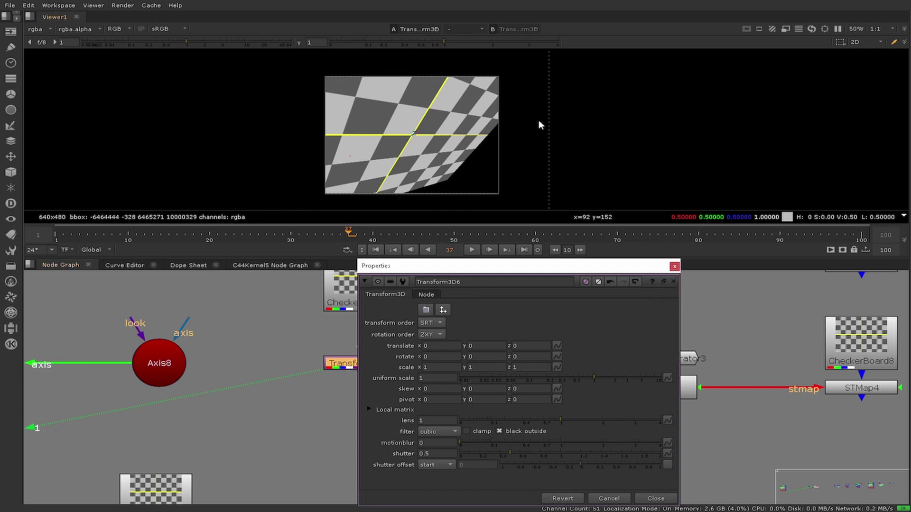
scroll(538, 125, "down", 8)
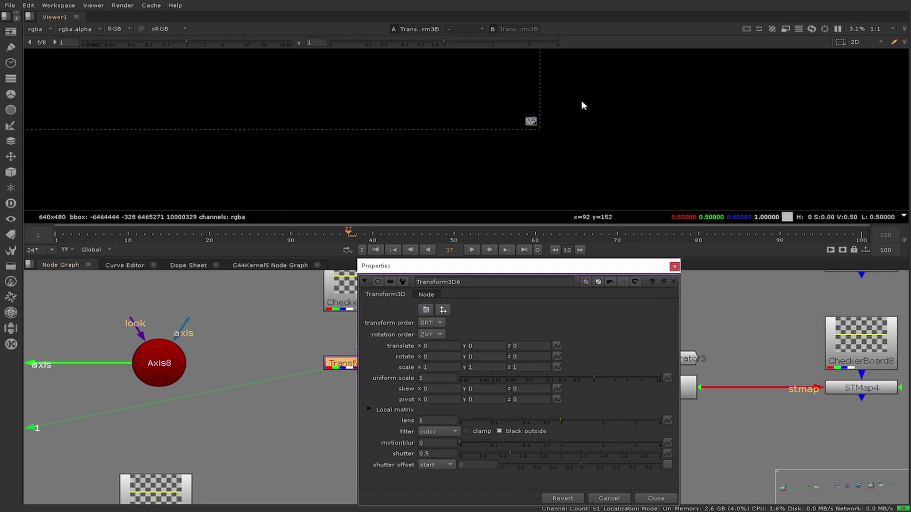
scroll(566, 165, "down", 3)
scroll(588, 140, "down", 4)
middle_click_drag(597, 117, 521, 192)
scroll(522, 184, "down", 3)
middle_click_drag(481, 158, 452, 152)
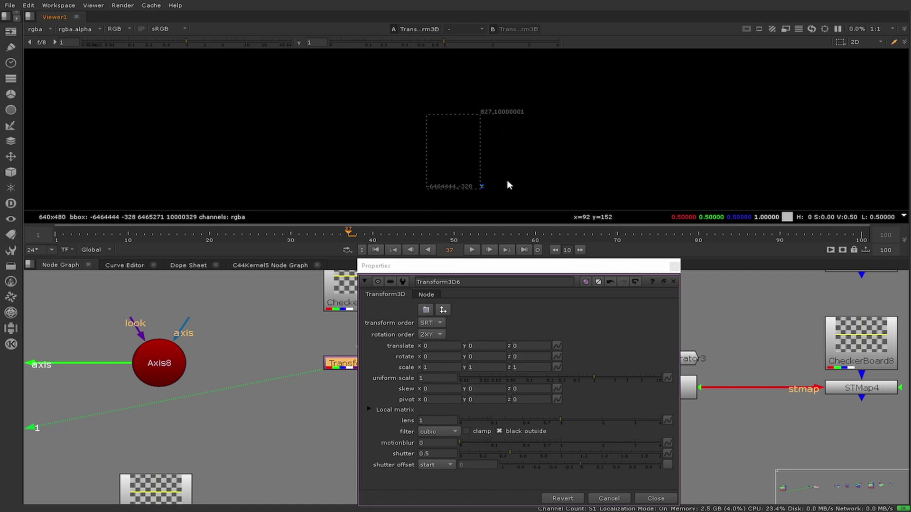
scroll(492, 199, "up", 5)
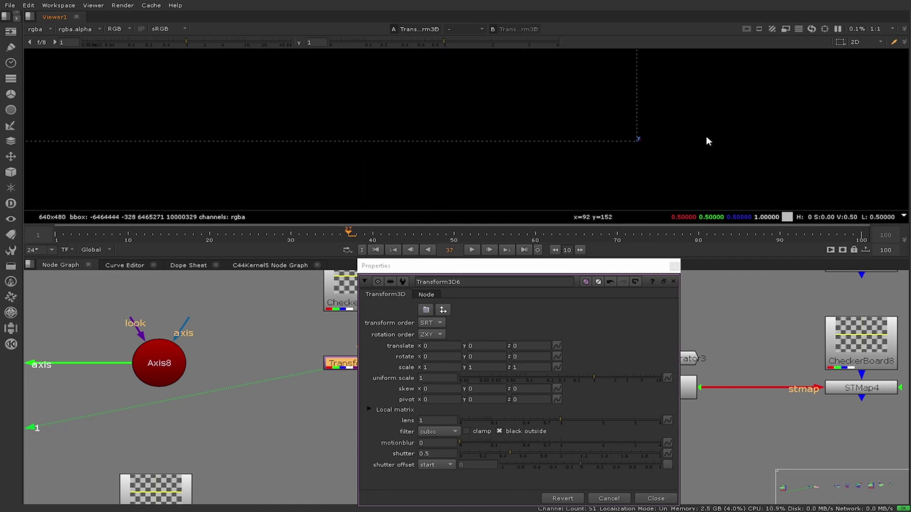
scroll(460, 154, "up", 10)
middle_click_drag(447, 114, 454, 175)
middle_click_drag(490, 121, 489, 152)
Look around the scene in the 3D view, return to the 2D image and close Transform3D6's properties
key("Tab")
left_click_drag(543, 128, 477, 141, "ctrl")
key("Tab")
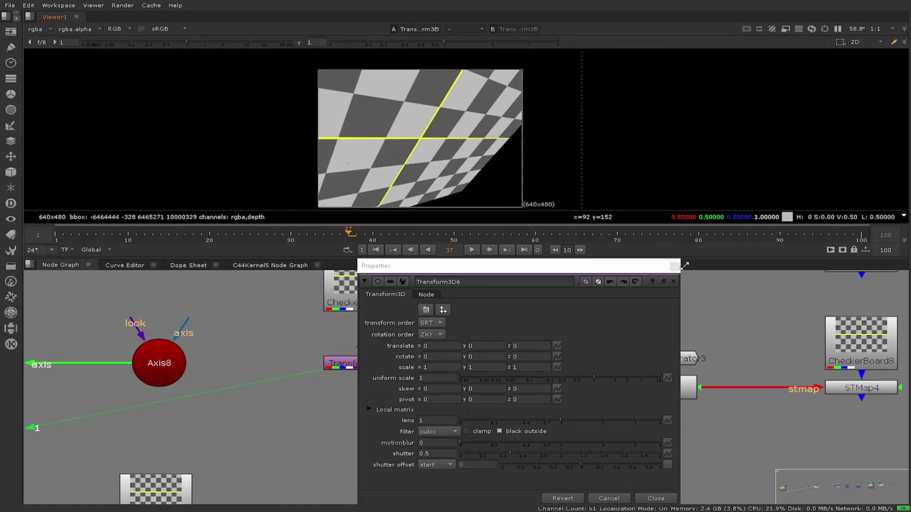
left_click(674, 266)
Examine the properties of the Axis9 and Transform1 nodes, closing each window after checking it
double_click(499, 371)
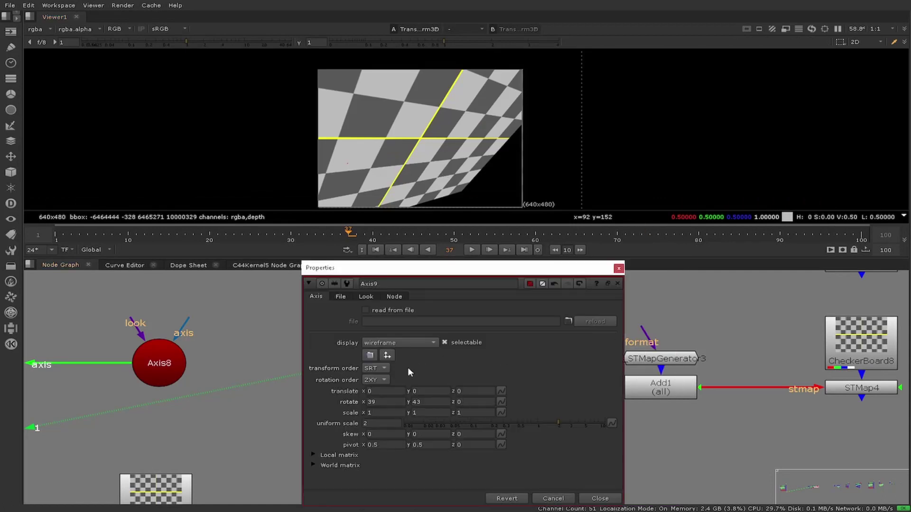
left_click(618, 268)
scroll(591, 307, "down", 4)
middle_click_drag(661, 324, 412, 383)
left_click(502, 312)
double_click(502, 312)
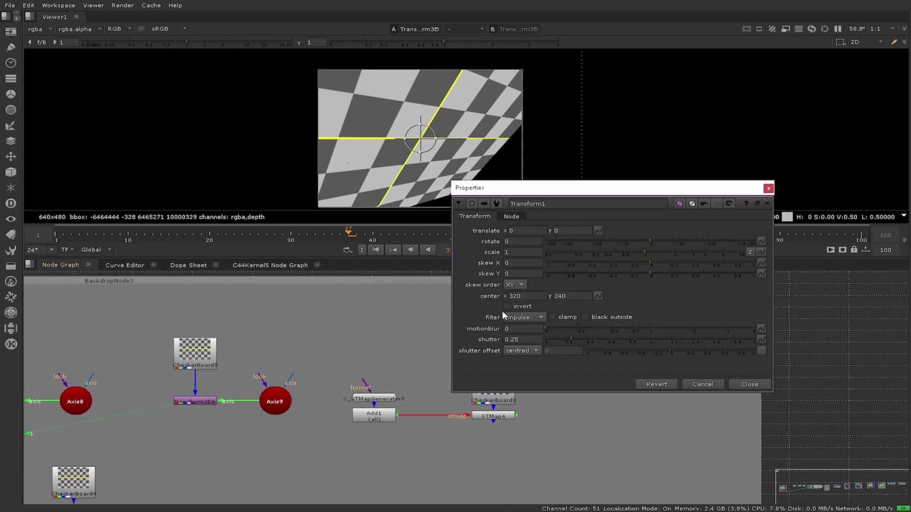
left_click(749, 384)
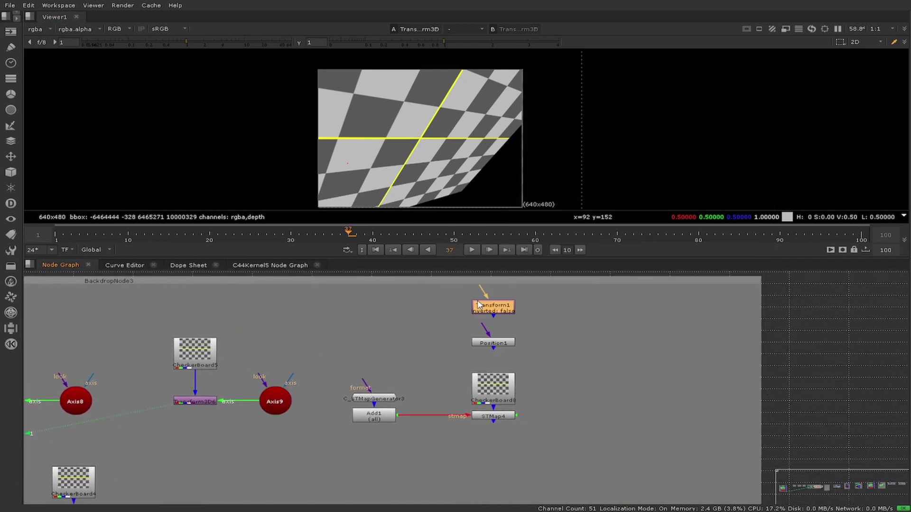
View the Transform1 output, recheck its properties with the window moved aside, and examine Position1's translate settings
middle_click_drag(525, 348, 388, 305)
double_click(386, 306)
key("1")
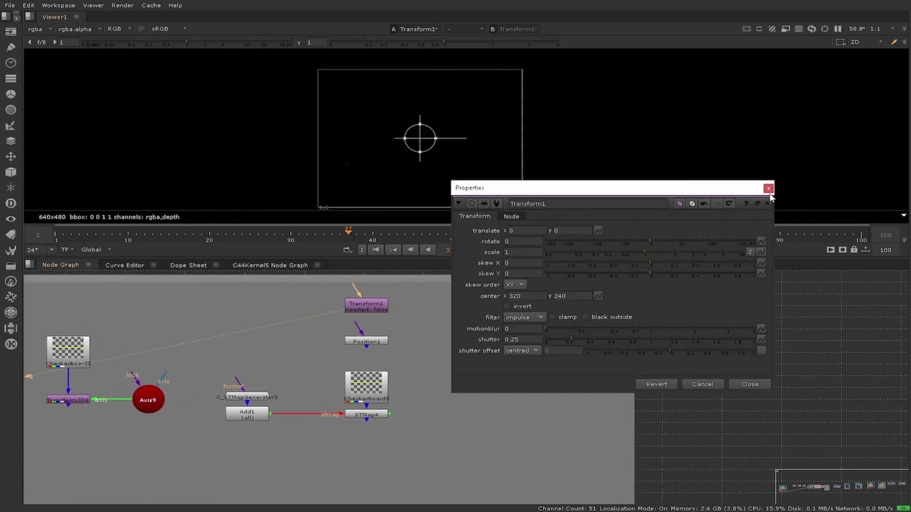
left_click_drag(711, 186, 784, 163)
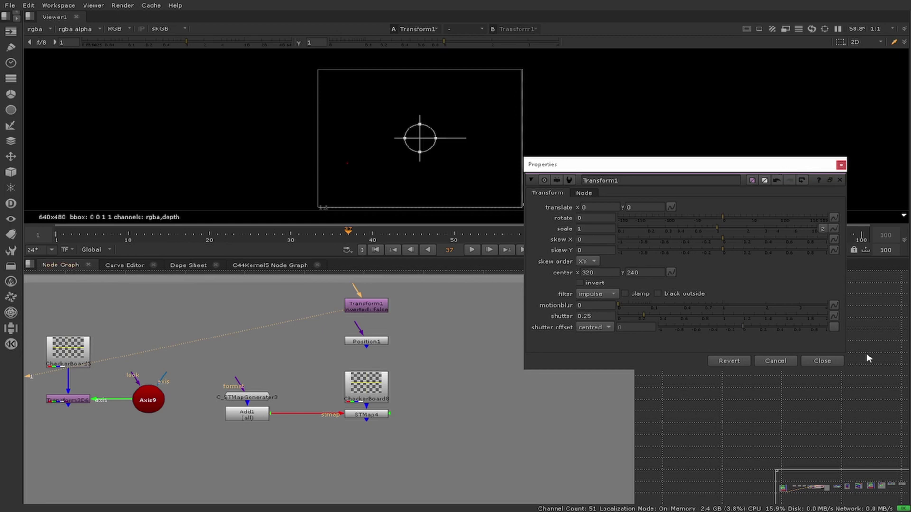
left_click(828, 361)
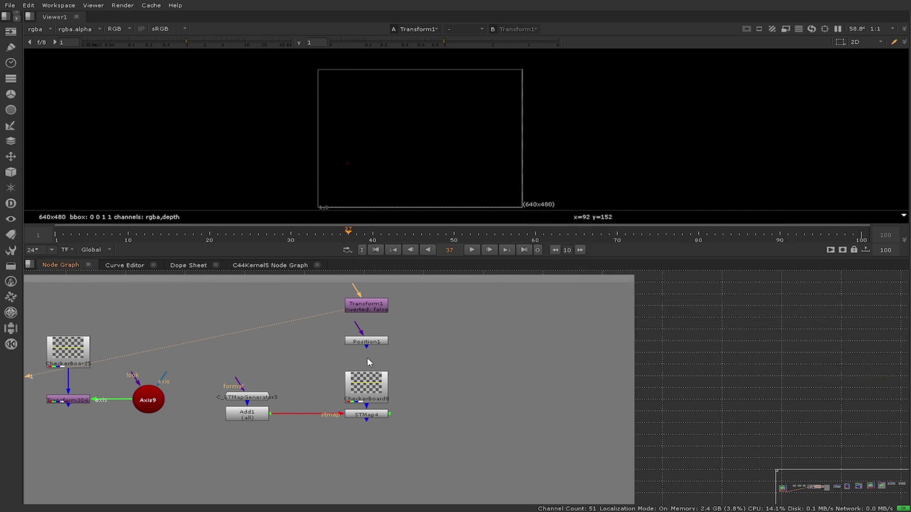
double_click(377, 341)
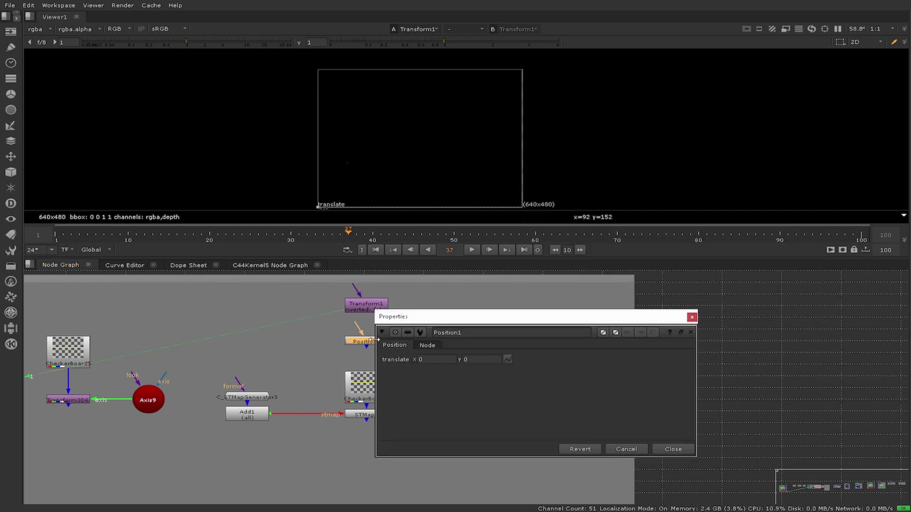
left_click(672, 449)
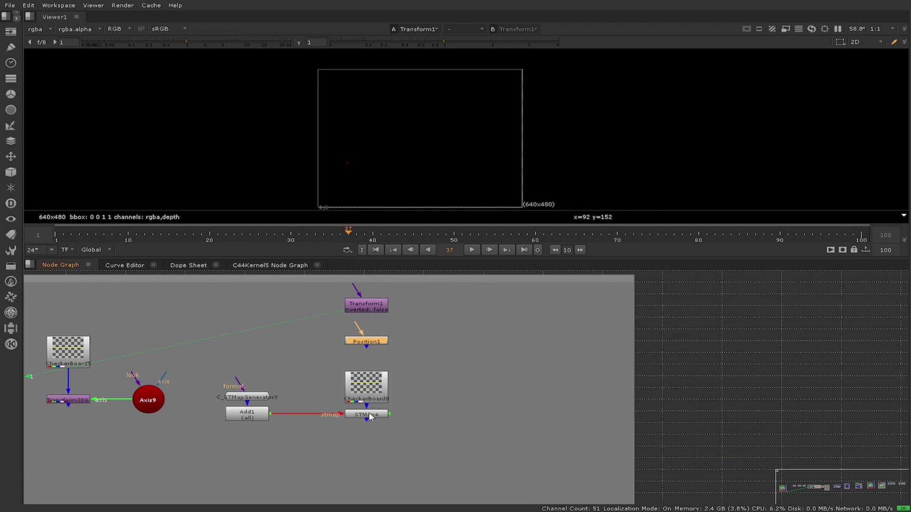
View the STMap4 output, compare it with the C_STMapGenerator3 output, and return to viewing STMap4
left_click(352, 414)
key("1")
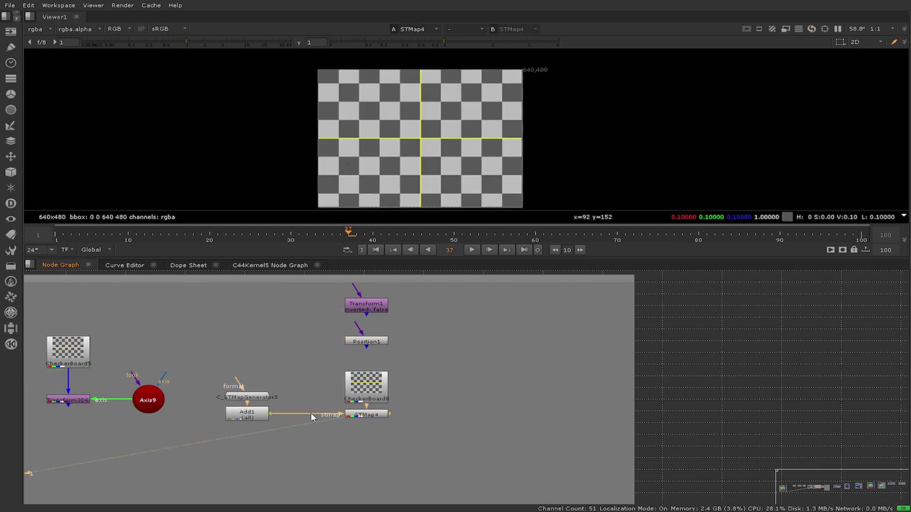
left_click(246, 397)
key("1")
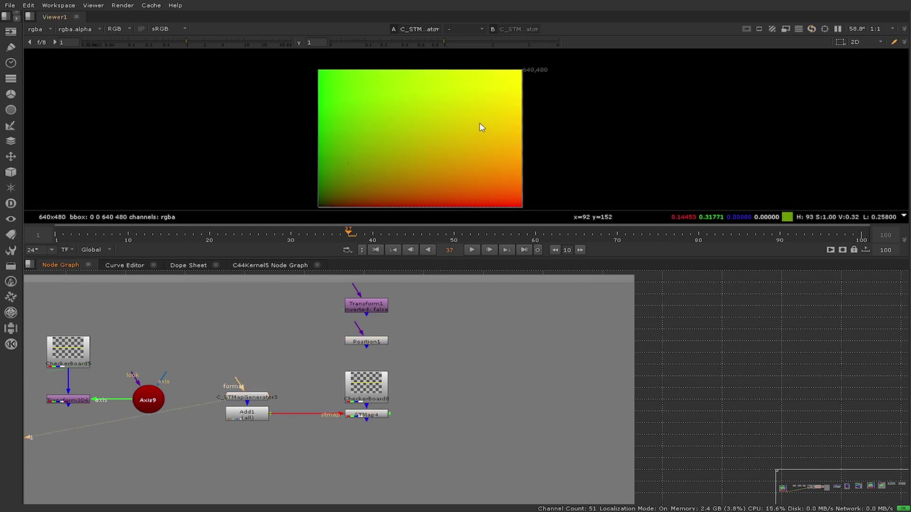
left_click(352, 415)
key("1")
Open Add1's properties and try red offsets between 0.3 and -0.2 to shift the checkerboard horizontally, ending at 0
double_click(260, 416)
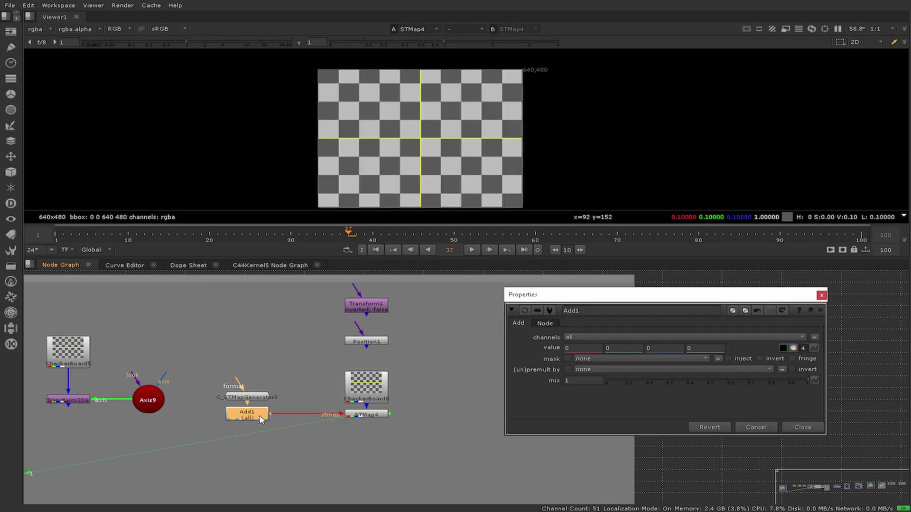
left_click(574, 348)
type(".2")
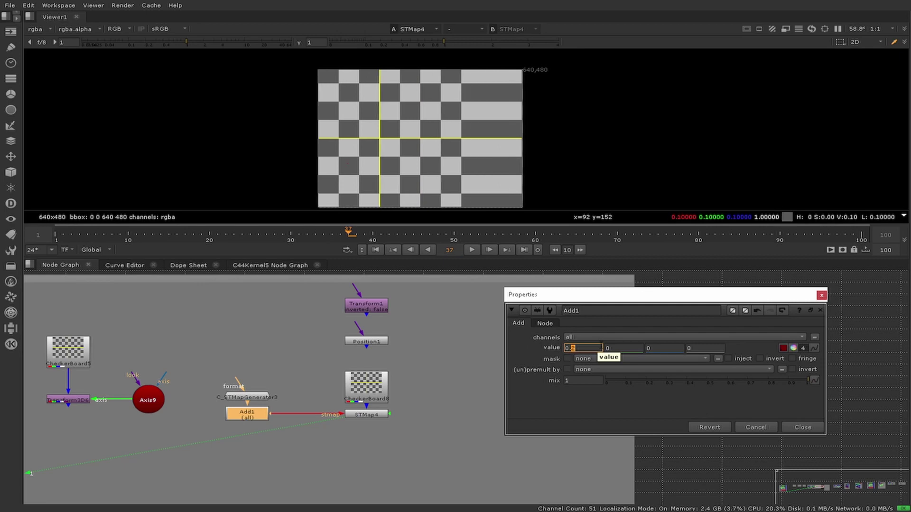
key("Up")
key("Down")
key("Down")
key("Down")
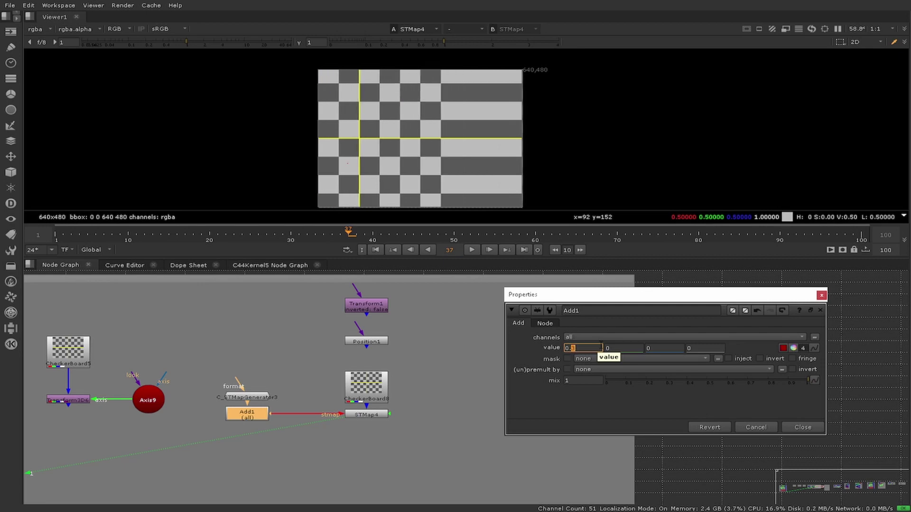
key("Down")
key("Down")
key("Down")
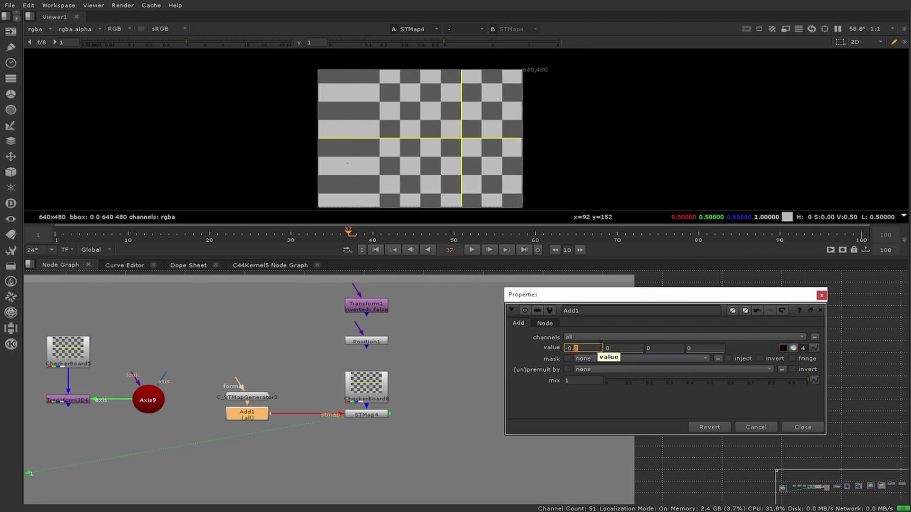
key("Up")
key("Up")
key("Up")
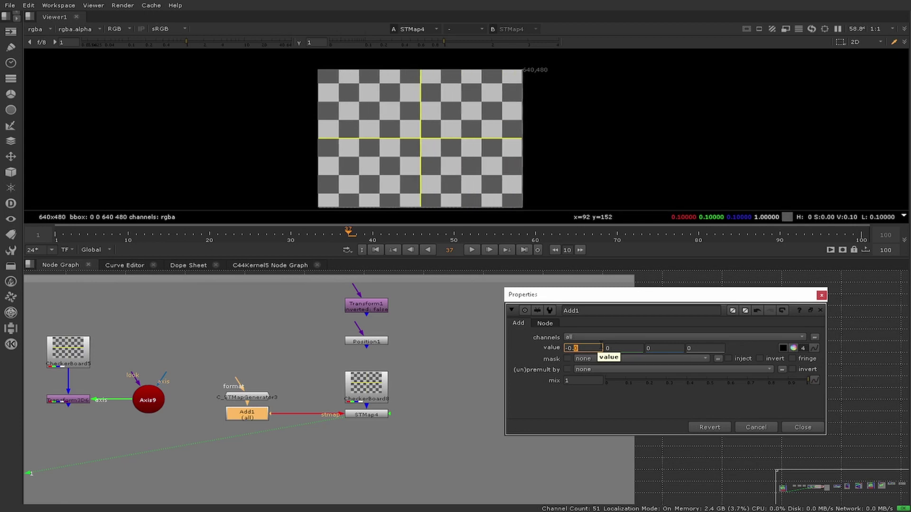
Step Add1's green value up and down to shift the checkerboard vertically, ending at -0.3
left_click(626, 347)
key("Up")
key("Up")
key("Up")
key("Up")
key("Up")
key("Down")
key("Down")
key("Down")
key("Down")
key("Down")
key("Down")
key("Down")
key("Down")
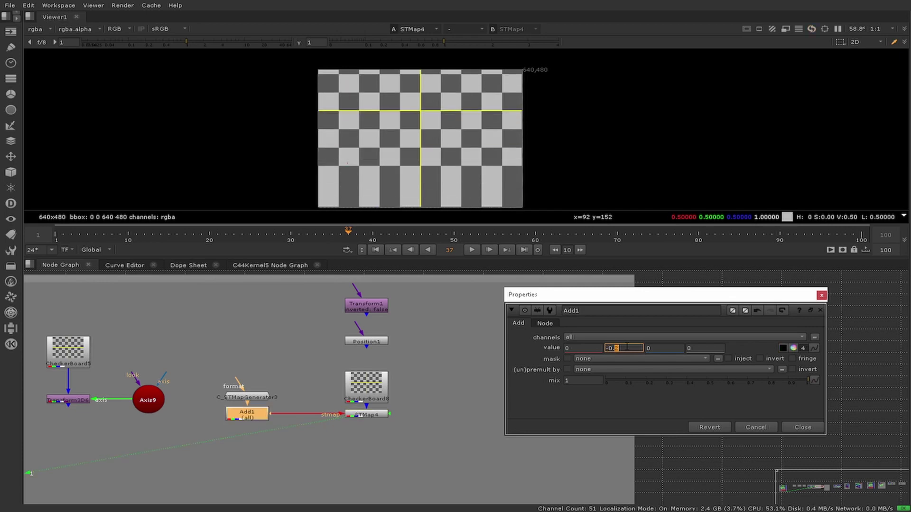
With the green offset kept, step Add1's red value up and back down to -0.2
left_click(573, 347)
key("Up")
key("Up")
key("Up")
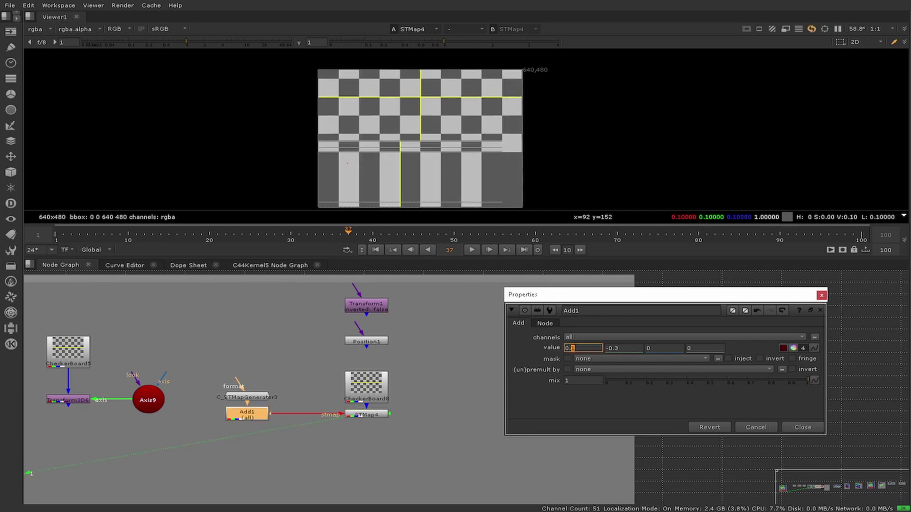
key("Down")
key("Down")
key("Down")
key("Down")
key("Down")
key("Down")
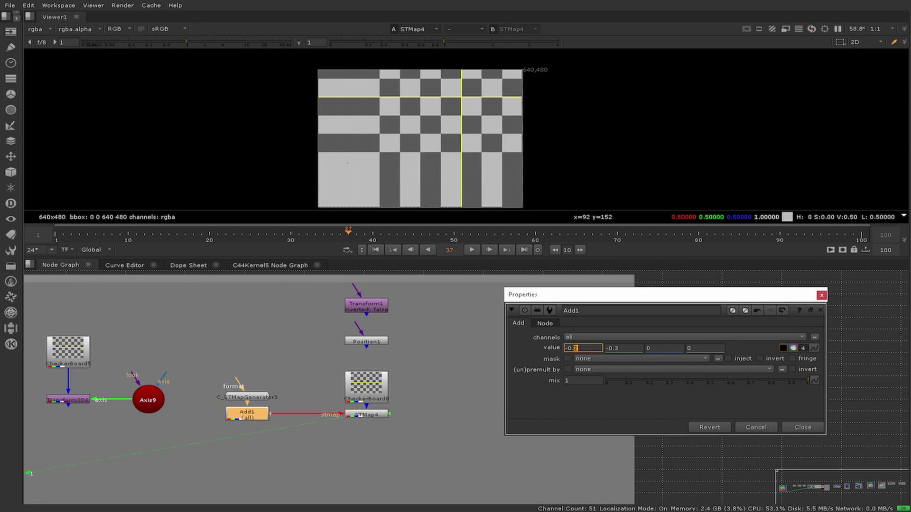
Reset Add1's red and green values to 0 and close its properties
left_click_drag(590, 347, 512, 343)
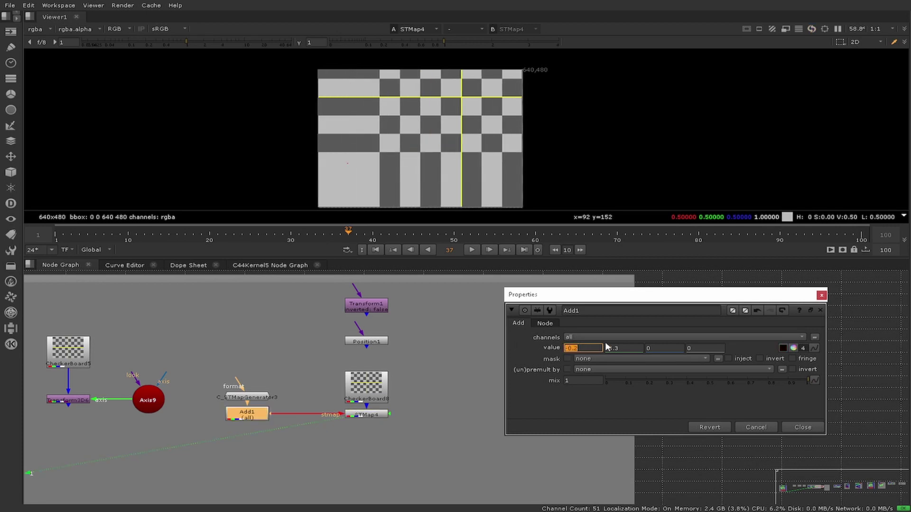
type("0")
key("Tab")
type("0")
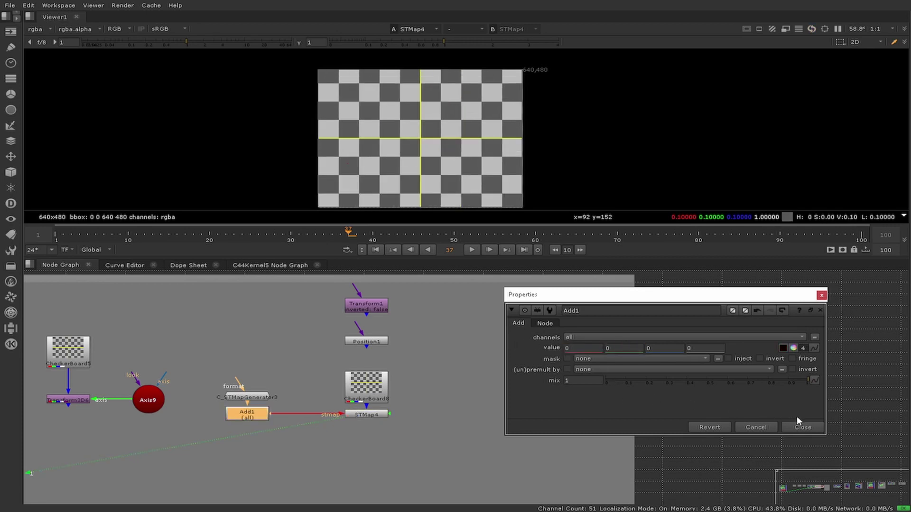
left_click(803, 427)
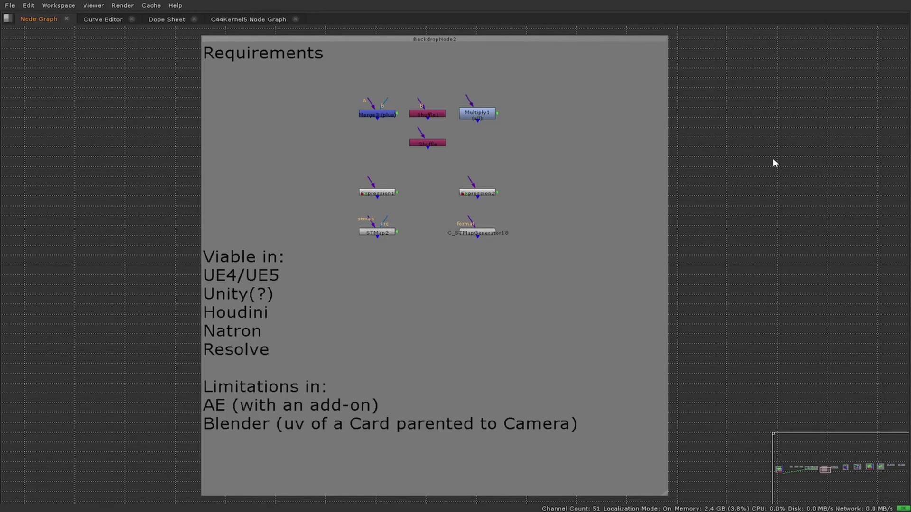
In the Requirements backdrop, examine the properties of the Merge3 and Multiply1 nodes, closing each window after checking it
double_click(390, 113)
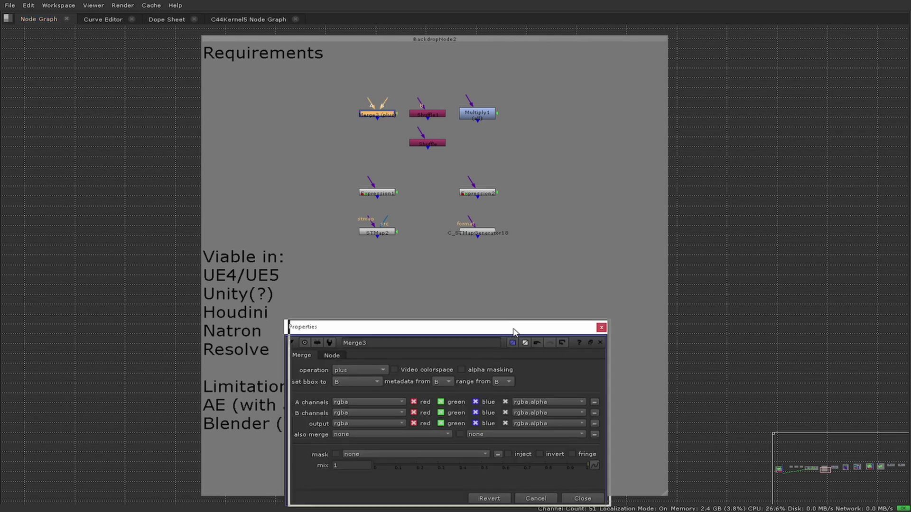
left_click_drag(525, 328, 771, 94)
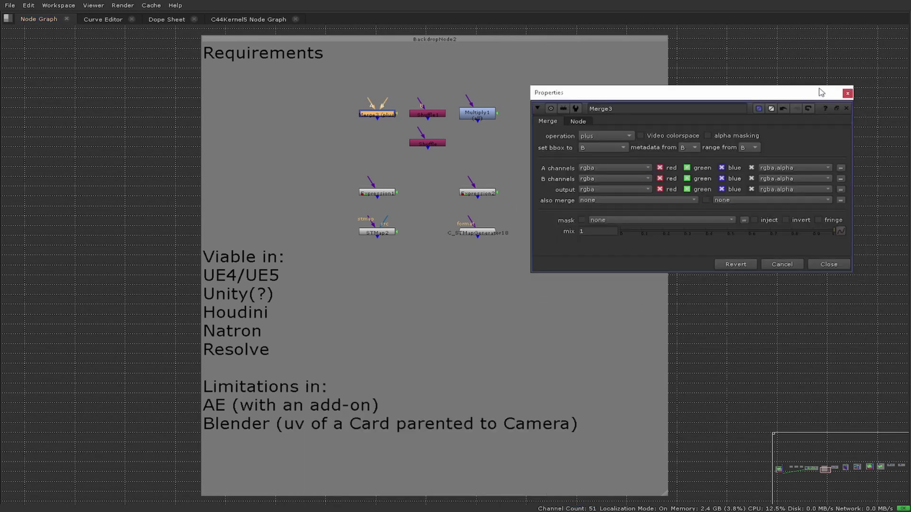
left_click(847, 93)
double_click(478, 118)
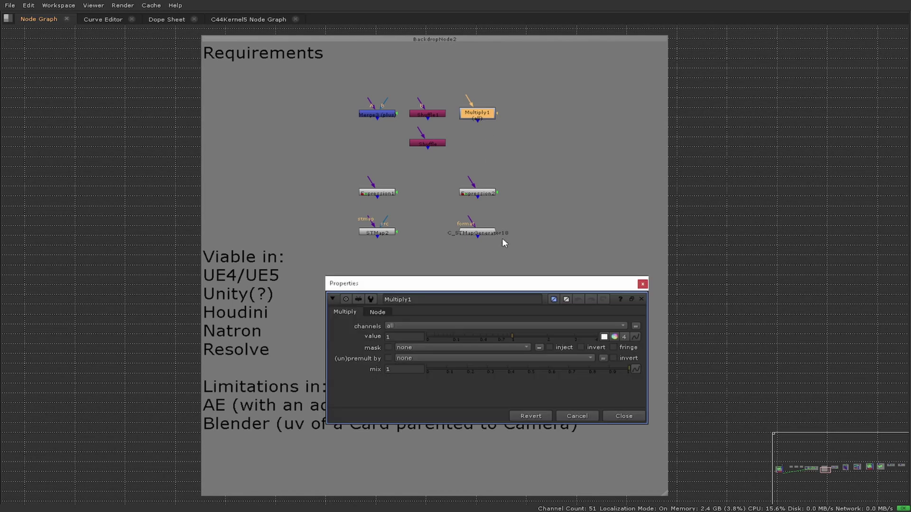
left_click_drag(504, 282, 717, 98)
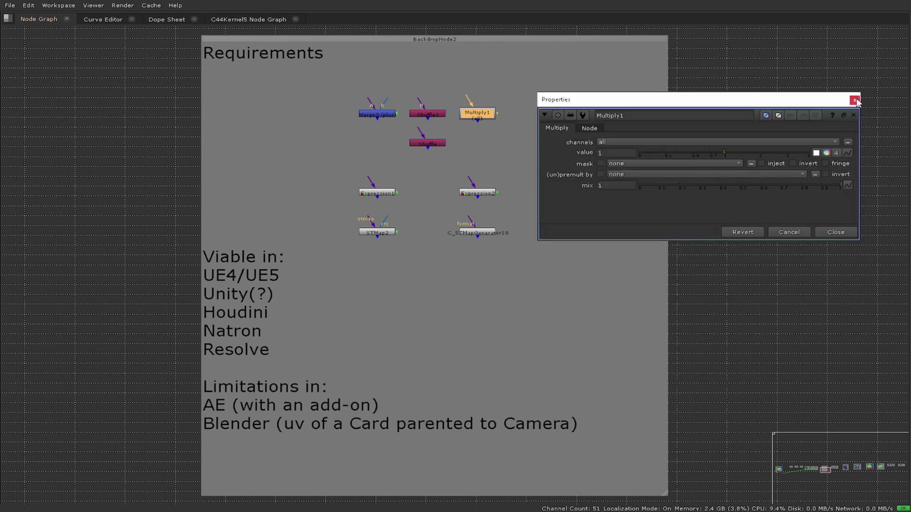
left_click(854, 100)
Examine the channel routing in the properties of Shuffle1 and the older Shuffle node, closing each window after checking it
left_click(438, 122)
double_click(434, 116)
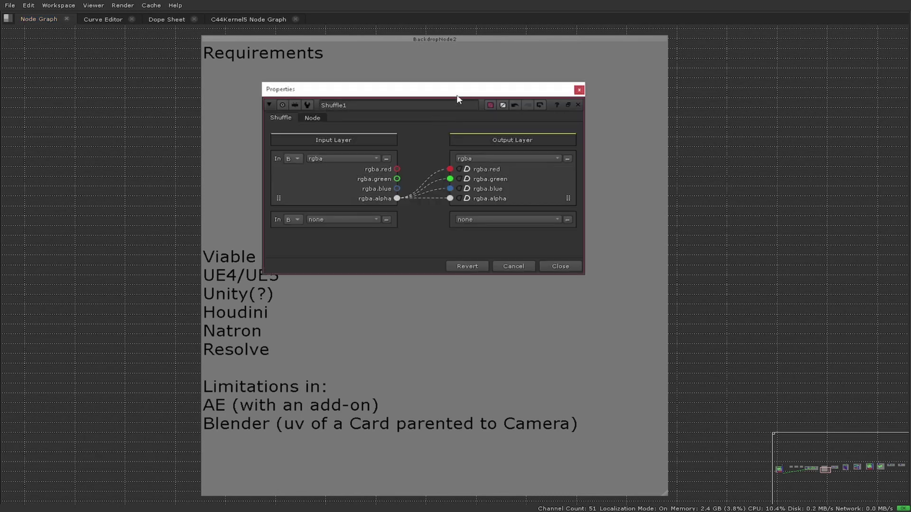
left_click_drag(458, 97, 754, 86)
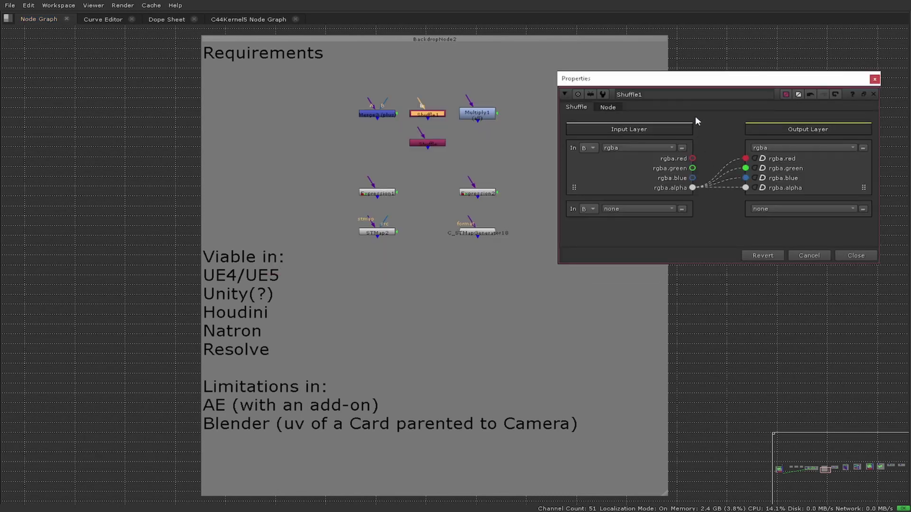
left_click(874, 79)
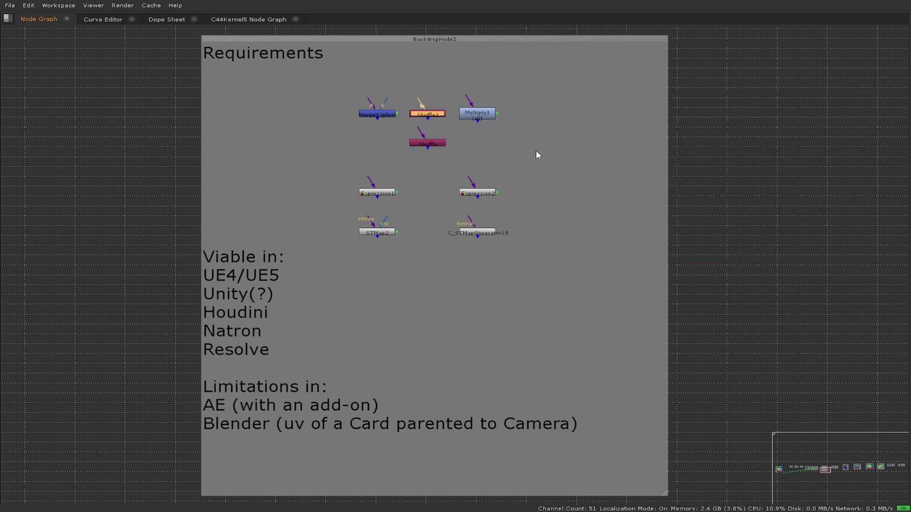
left_click_drag(424, 149, 423, 152)
double_click(426, 148)
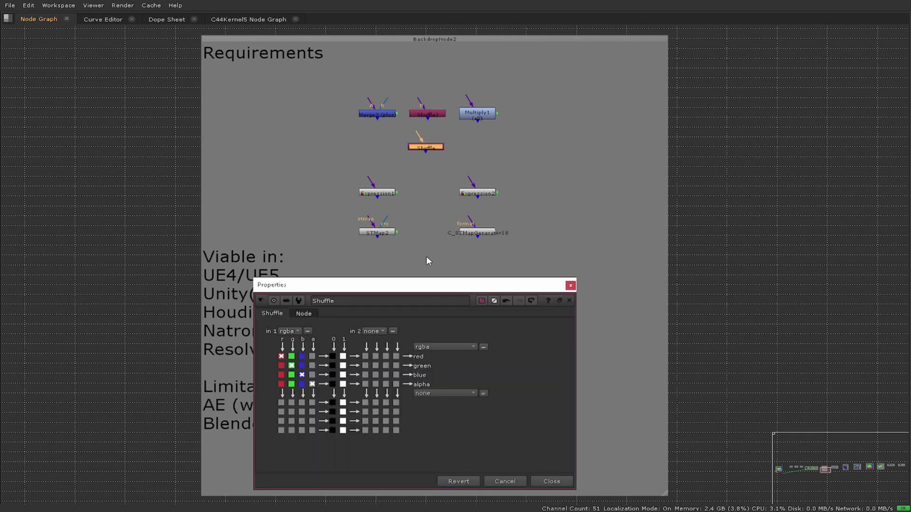
left_click_drag(430, 284, 721, 75)
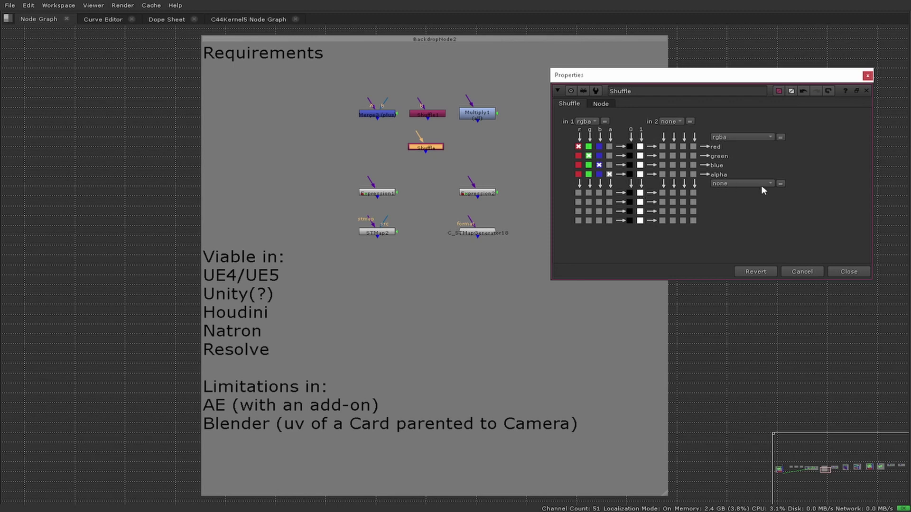
left_click(847, 269)
left_click(598, 199)
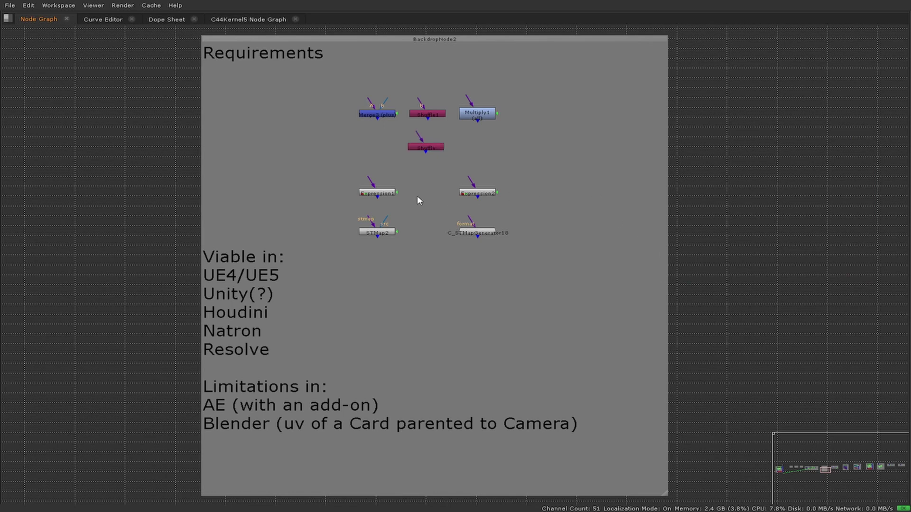
Check the channel expressions in Expression1's properties, close them, and open Expression2's properties
double_click(380, 195)
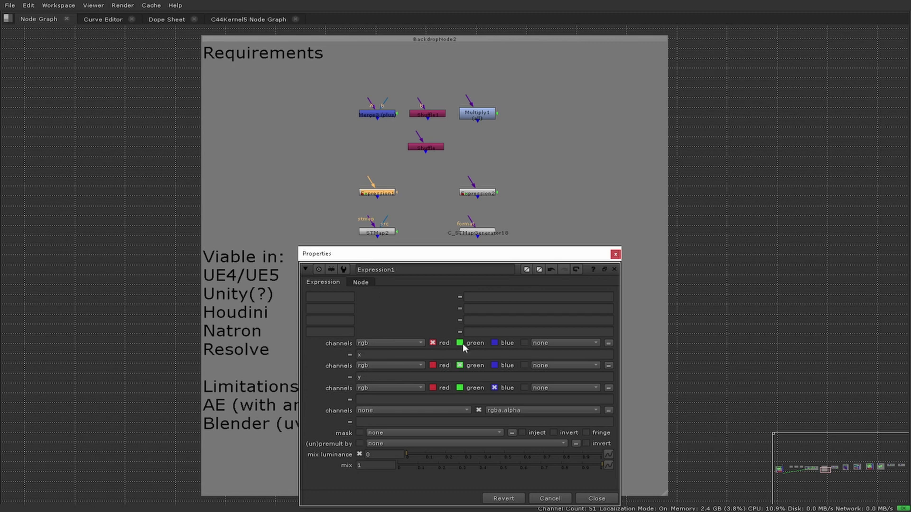
left_click(616, 255)
left_click(483, 195)
double_click(482, 194)
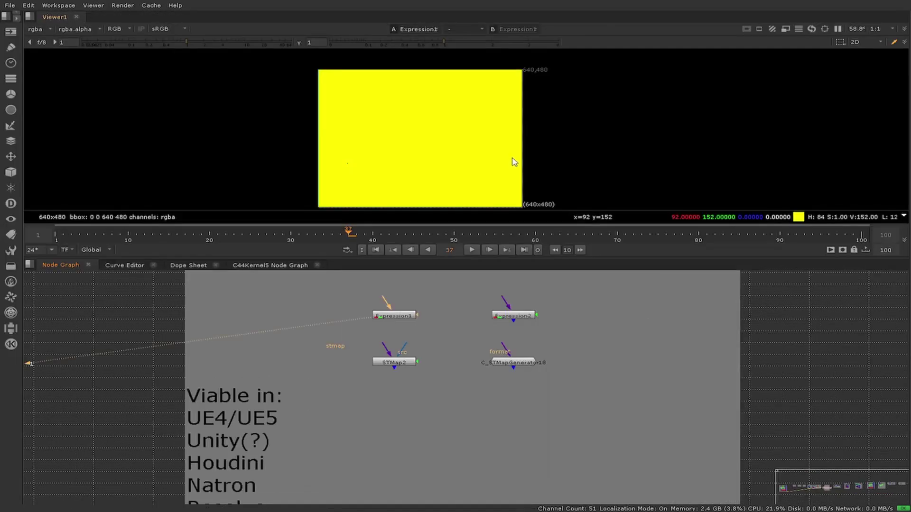
Sample pixel values in Expression1's output at the image's lower-left corner and at points farther into the image
scroll(382, 138, "up", 4)
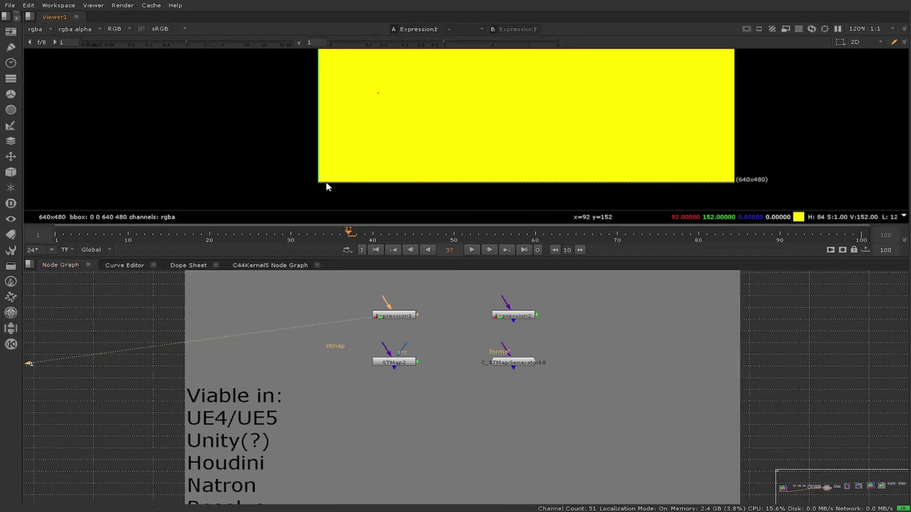
scroll(321, 181, "up", 12)
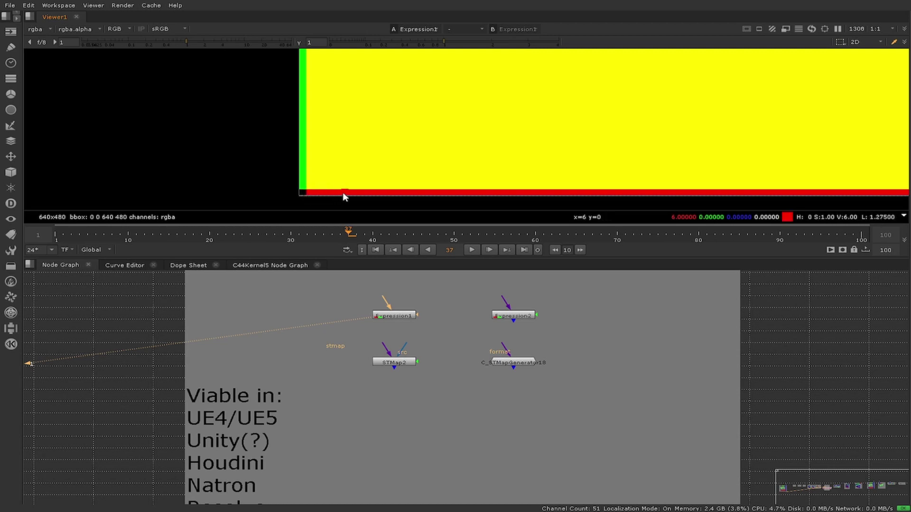
left_click(308, 175, "ctrl")
left_click(316, 174, "ctrl")
left_click(324, 175, "ctrl")
scroll(403, 166, "down", 10)
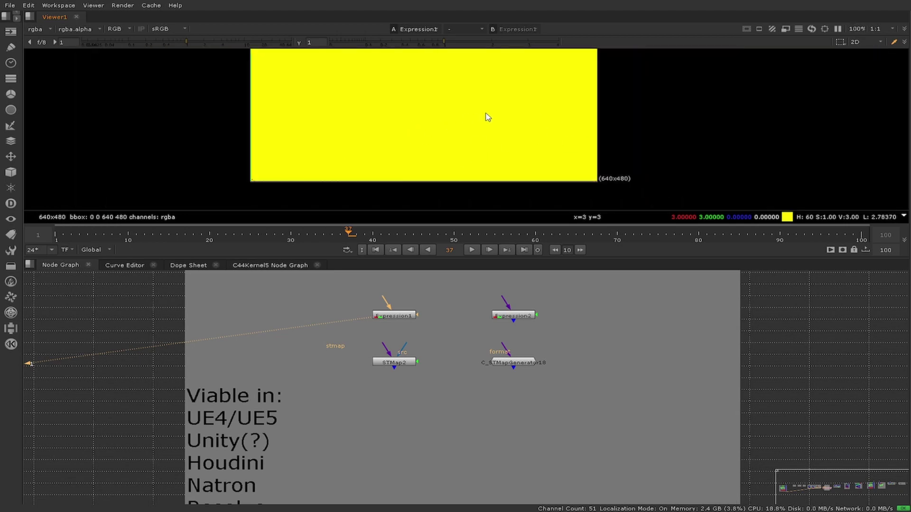
left_click(484, 113, "ctrl")
left_click(346, 66, "ctrl")
middle_click_drag(386, 71, 396, 137)
left_click(429, 90, "ctrl")
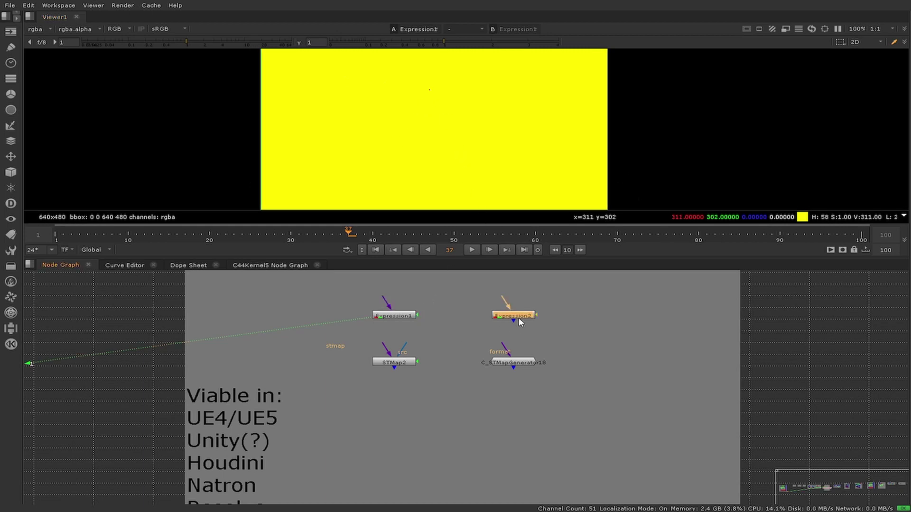
View Expression2's output and sample pixel values at the image's upper-left and lower-right corners
key("1")
scroll(421, 118, "down", 3)
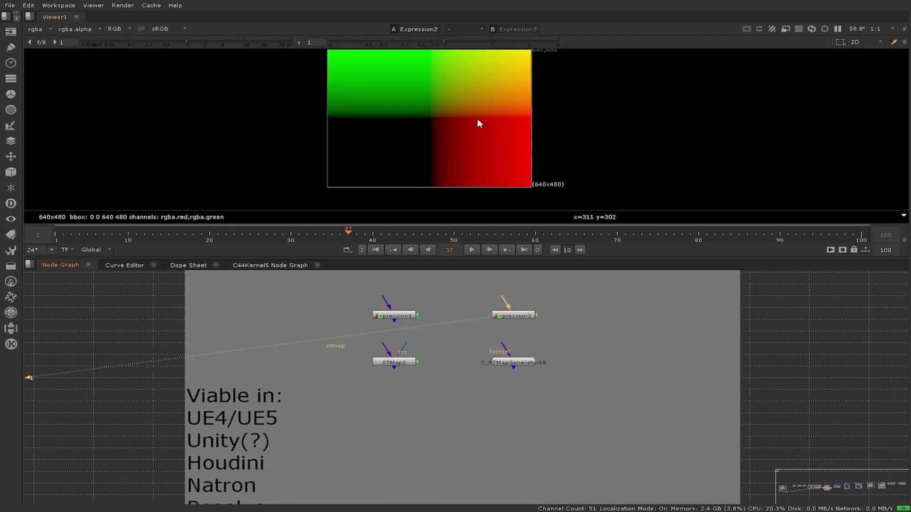
middle_click_drag(478, 118, 464, 137)
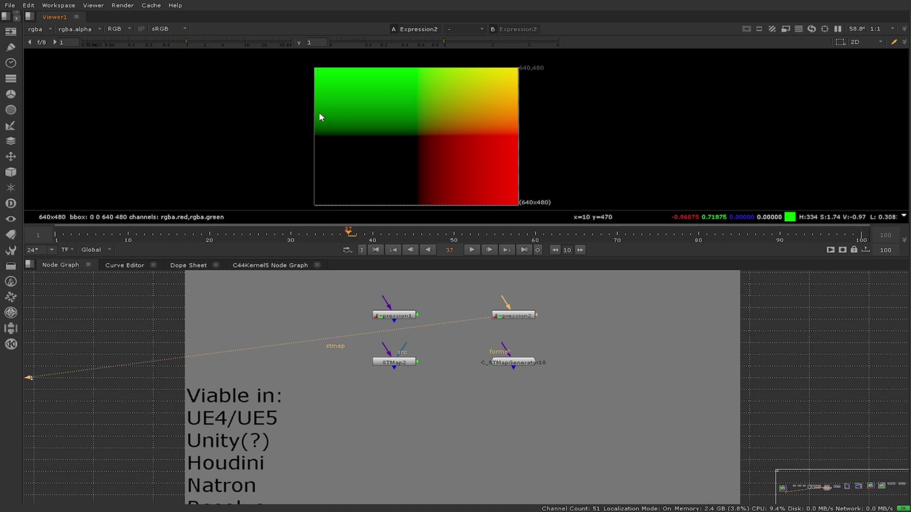
left_click(517, 205, "ctrl")
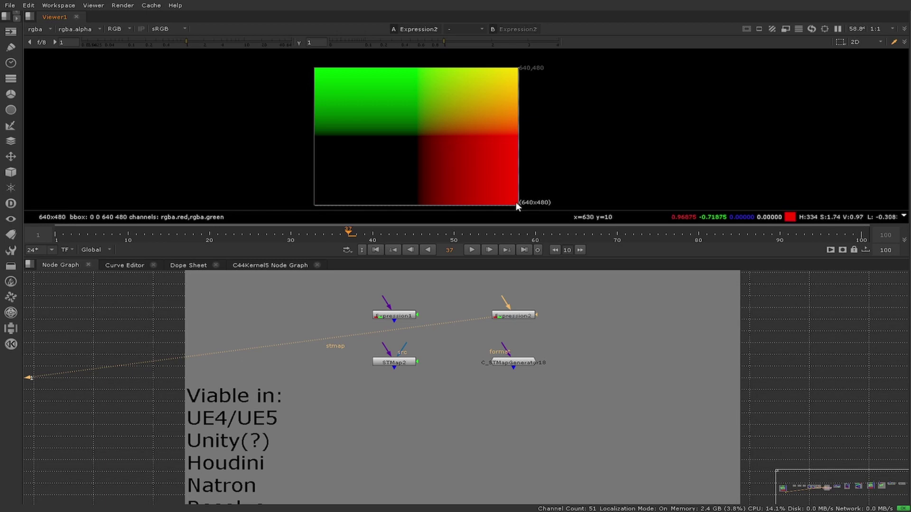
Check the STMap2 node's properties, close them, and view the output of the C_STMapGenerator node beside it
left_click(398, 364)
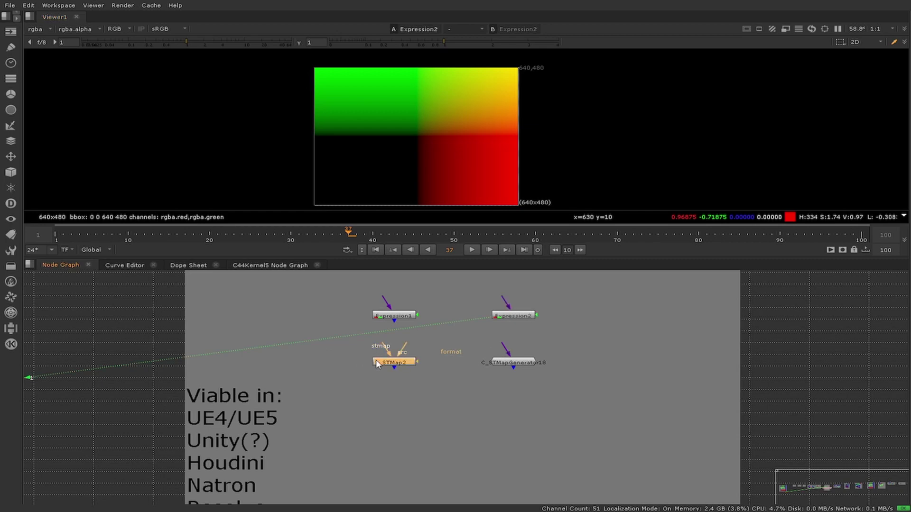
double_click(376, 361)
left_click(670, 417)
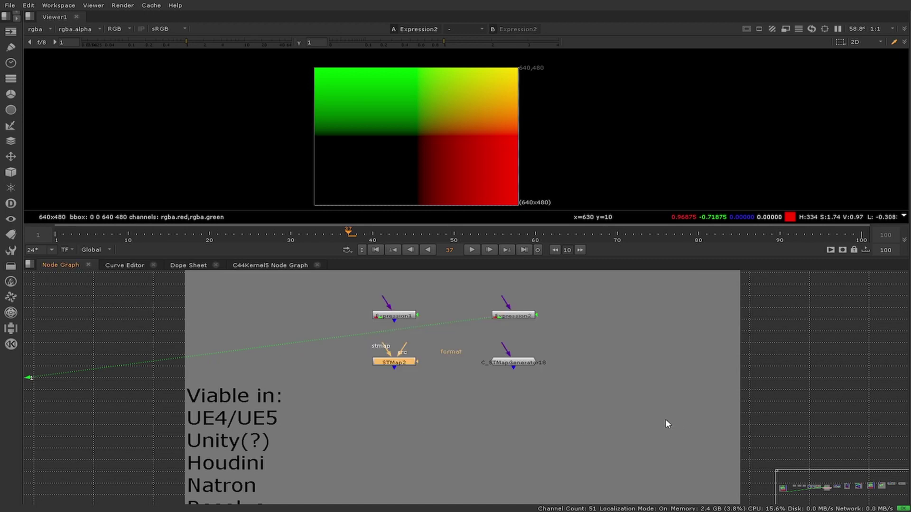
left_click(518, 363)
key("1")
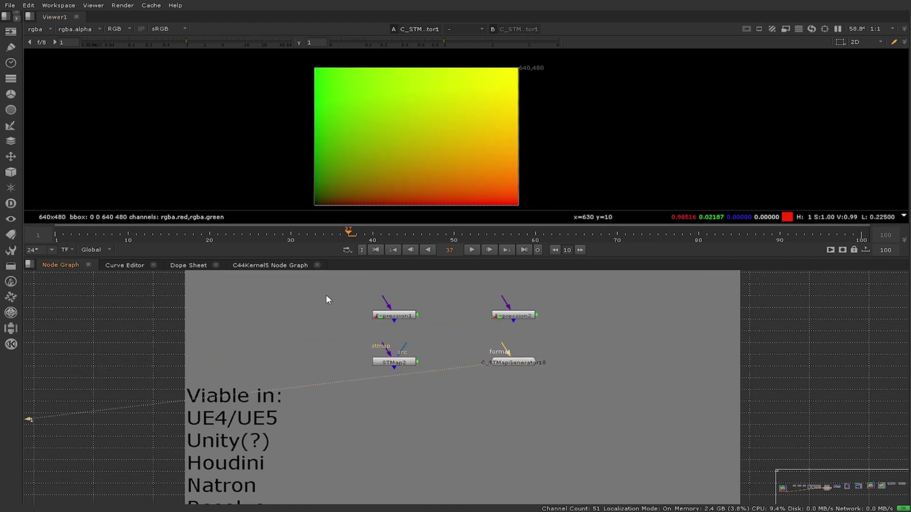
Review the list of programs in which the approach is viable or limited
left_click_drag(326, 299, 519, 323)
left_click(593, 344)
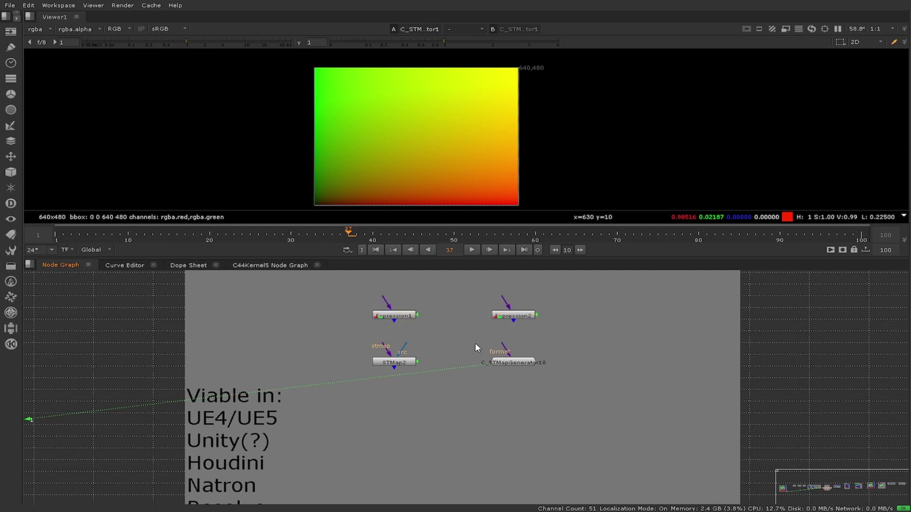
left_click_drag(482, 347, 587, 389)
left_click(614, 399)
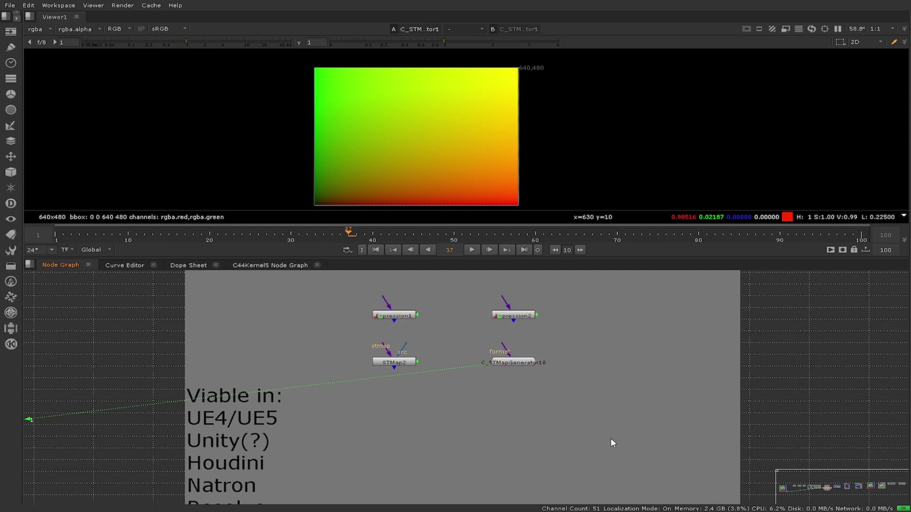
middle_click_drag(612, 443, 541, 360)
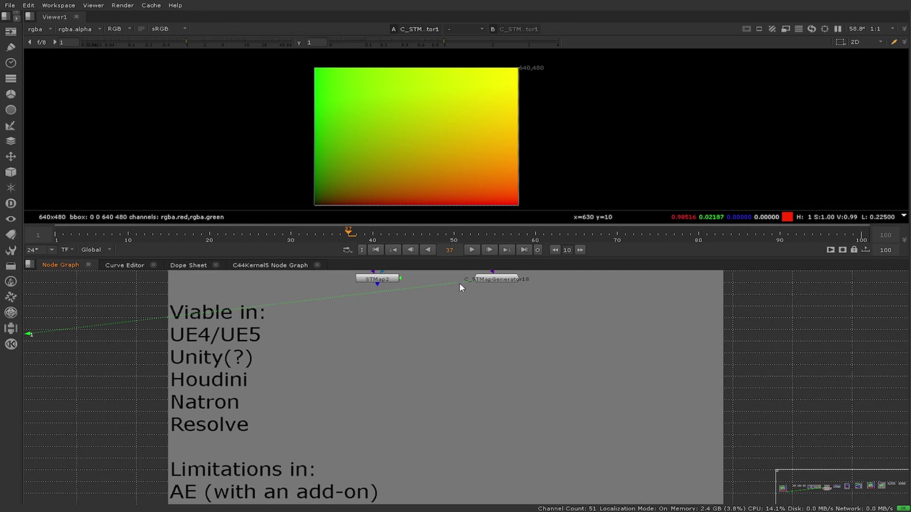
key("space")
middle_click_drag(448, 389, 493, 246)
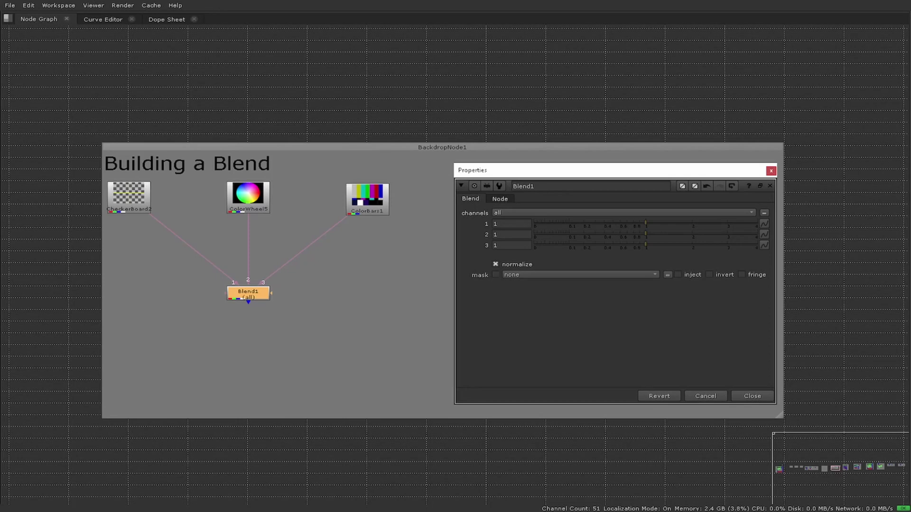
View Blend1's output in the Building a Blend setup
left_click(462, 109)
key("space")
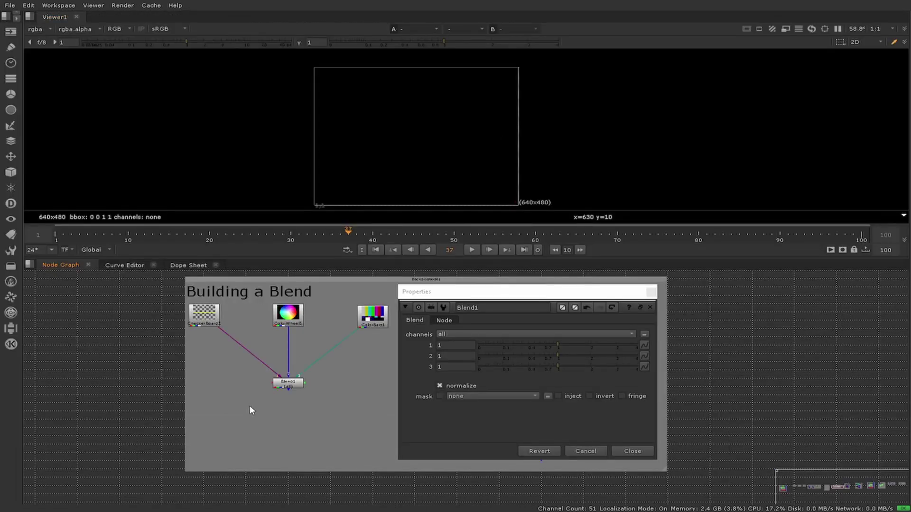
key("1")
left_click(349, 426)
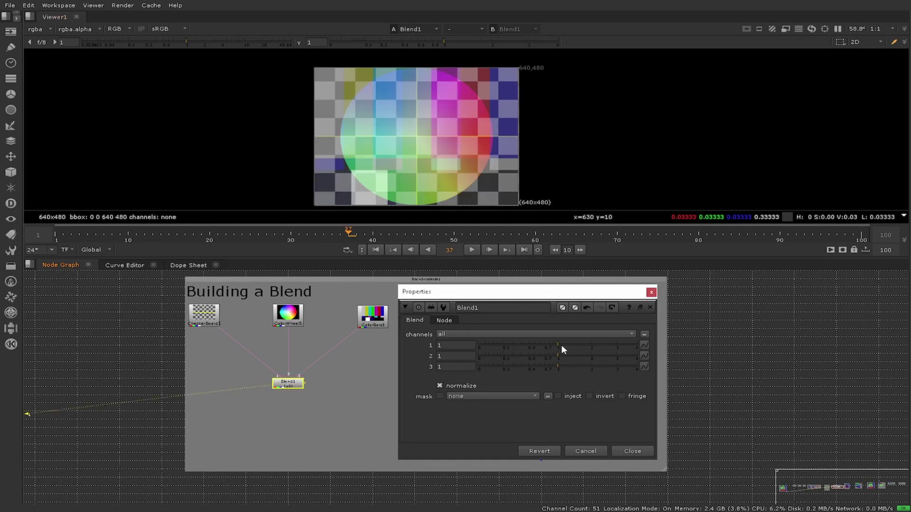
Try a weight of 0.56 on Blend1's first input and another on its second, and restore both to 1
left_click_drag(563, 345, 537, 344)
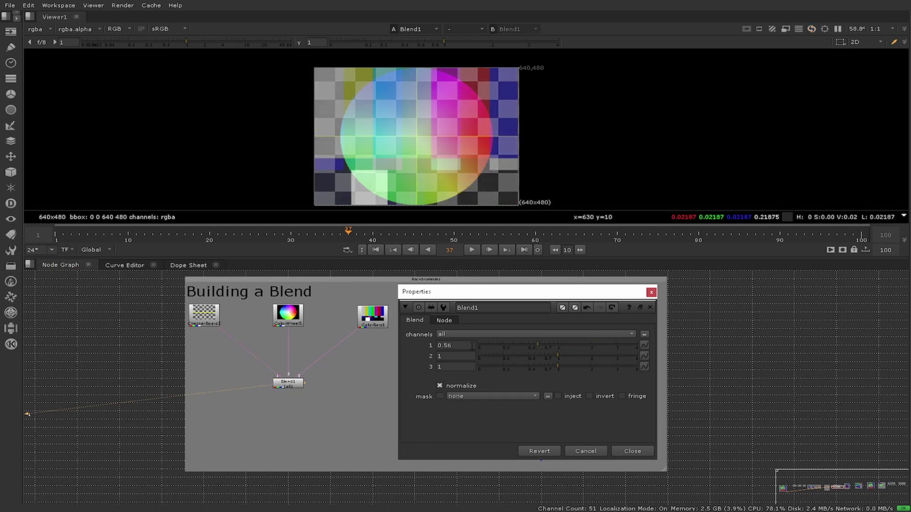
type("1")
key("Return")
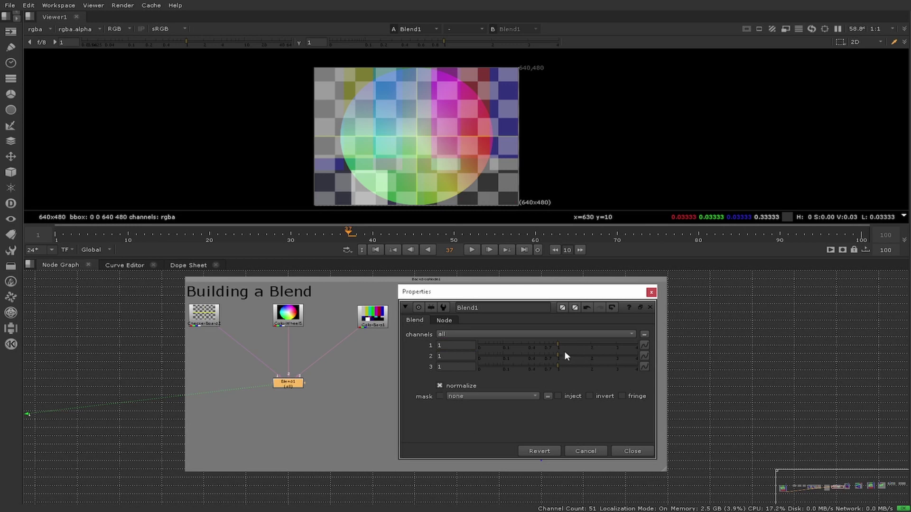
left_click_drag(565, 356, 433, 360)
key("Return")
View the outputs of the checkerboard, color wheel and color bars sources, and return to Blend1's output
left_click(207, 323)
key("1")
left_click(288, 314)
key("1")
left_click(373, 315)
key("1")
left_click(290, 384)
key("1")
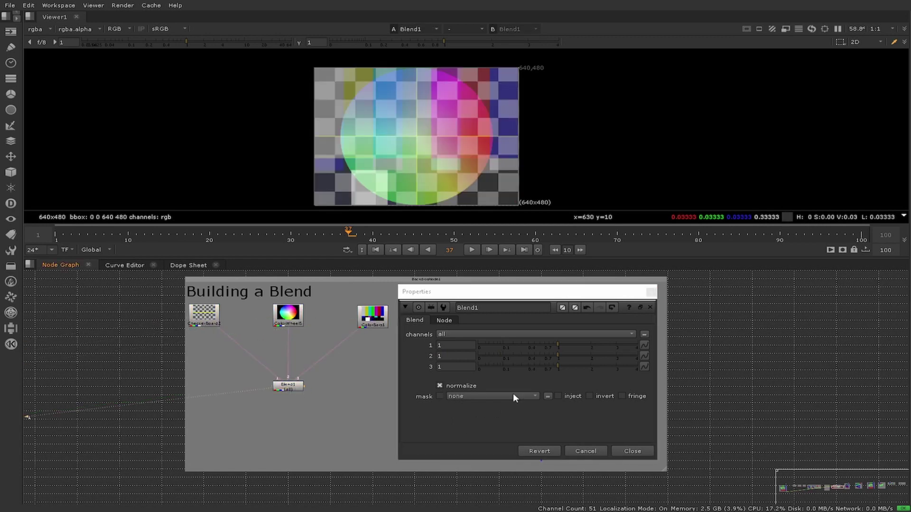
Turn off normalize on Blend1, test other weights on its third and second inputs, and close its properties
left_click_drag(556, 368, 580, 368)
key("ctrl+z")
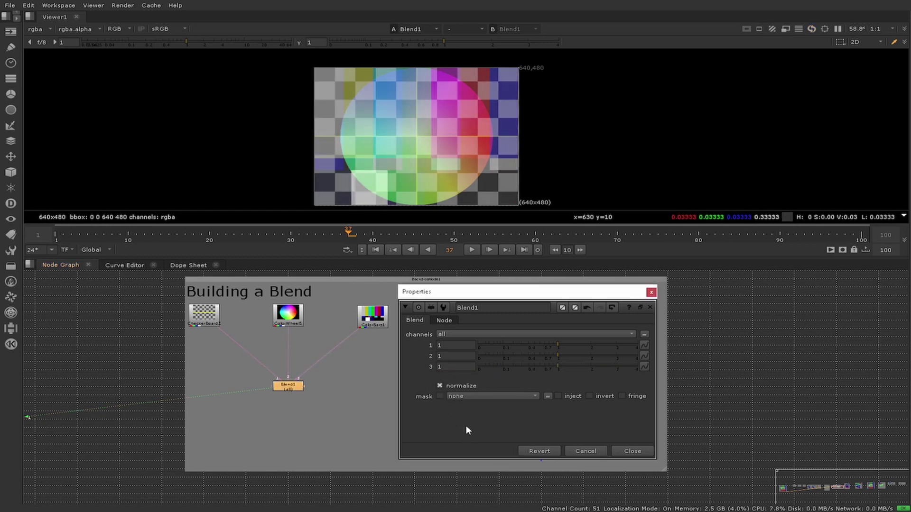
left_click(440, 385)
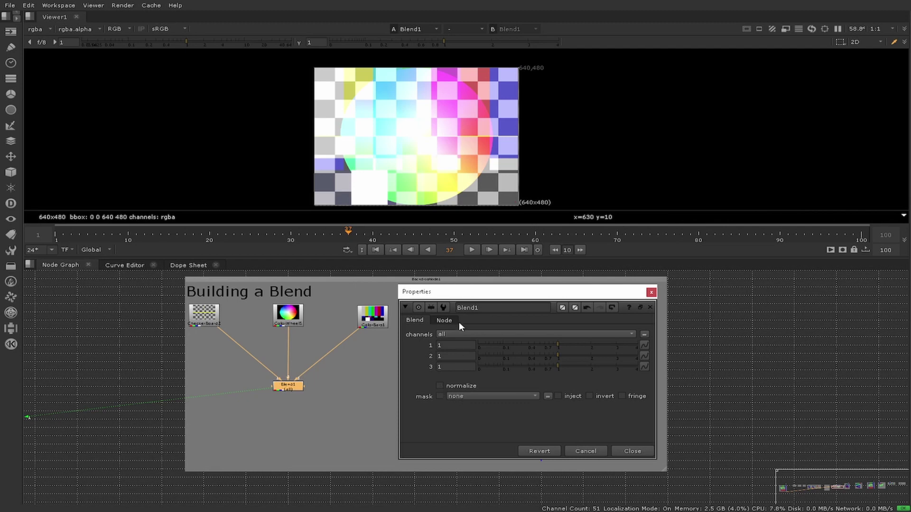
left_click_drag(562, 356, 528, 363)
double_click(455, 356)
type("1")
key("Return")
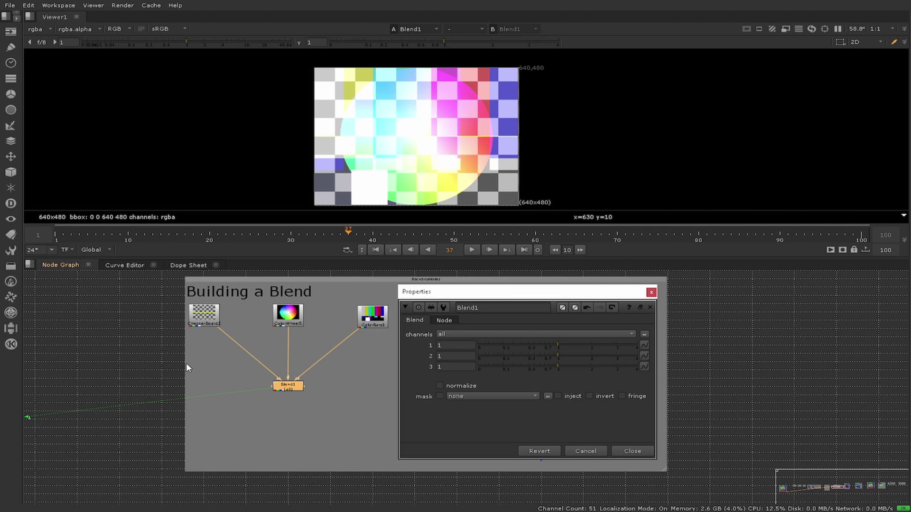
left_click(631, 452)
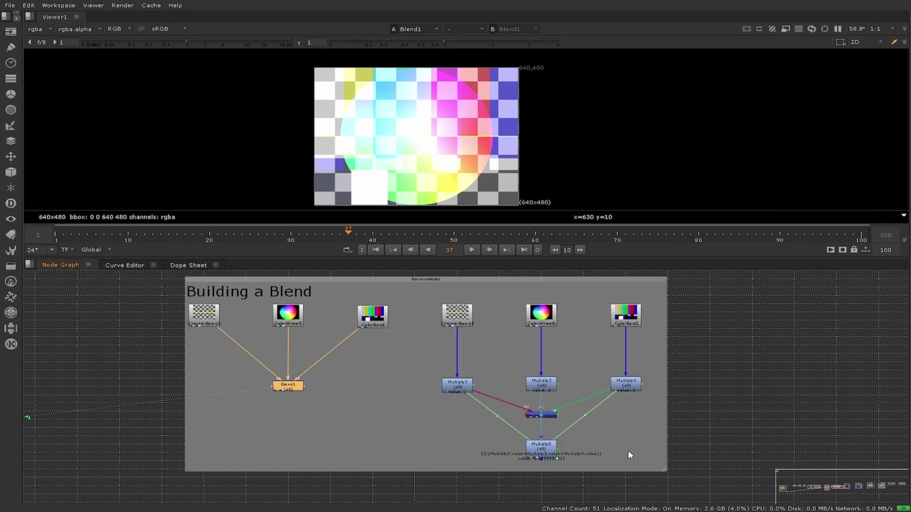
View the output of Multiply5 at the end of the manually built blend
left_click(548, 449)
key("1")
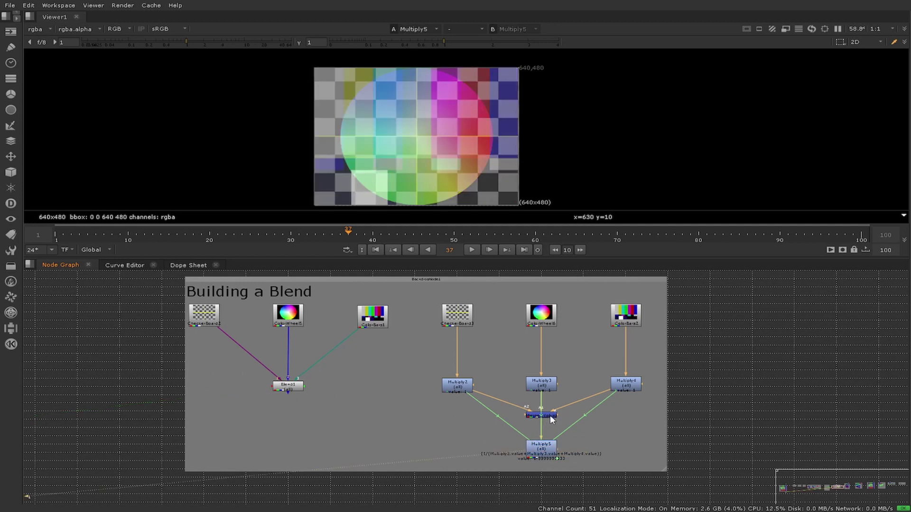
left_click_drag(541, 447, 572, 442)
middle_click_drag(596, 407, 558, 379)
Turn on normalize for Blend1 and close its properties
double_click(242, 357)
left_click(454, 386)
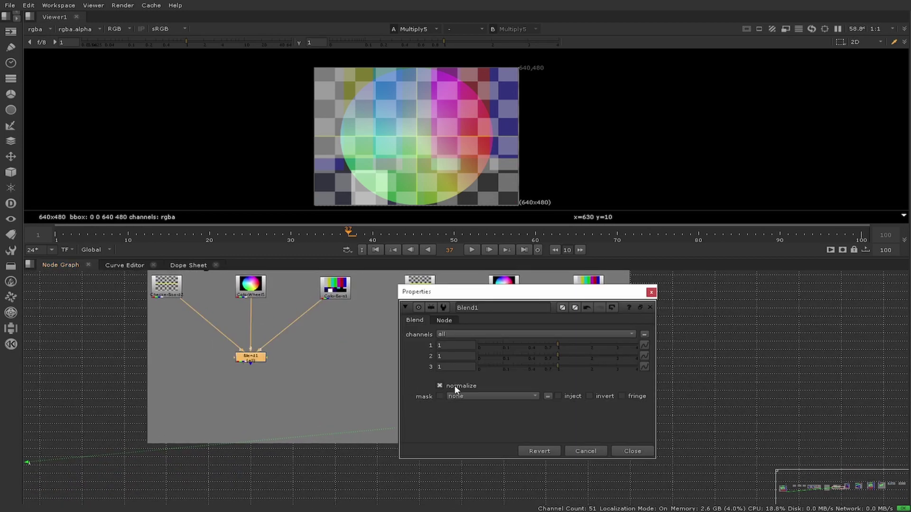
left_click(624, 450)
left_click(528, 419)
left_click_drag(529, 421, 505, 429)
Compare the outputs of Blend1 and Multiply5 and sample a region at the center of the image
left_click(250, 357)
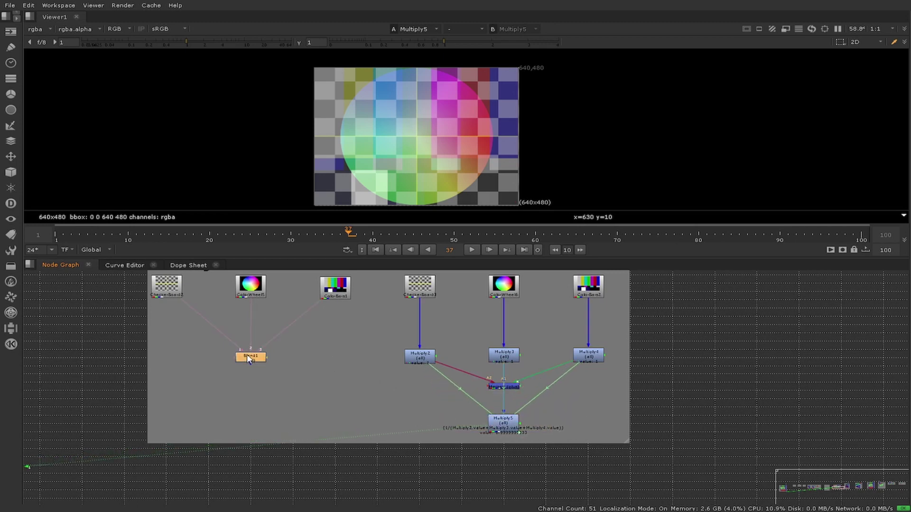
key("1")
left_click(511, 443)
left_click(497, 430)
key("1")
left_click(614, 401)
left_click_drag(391, 108, 450, 173, "ctrl")
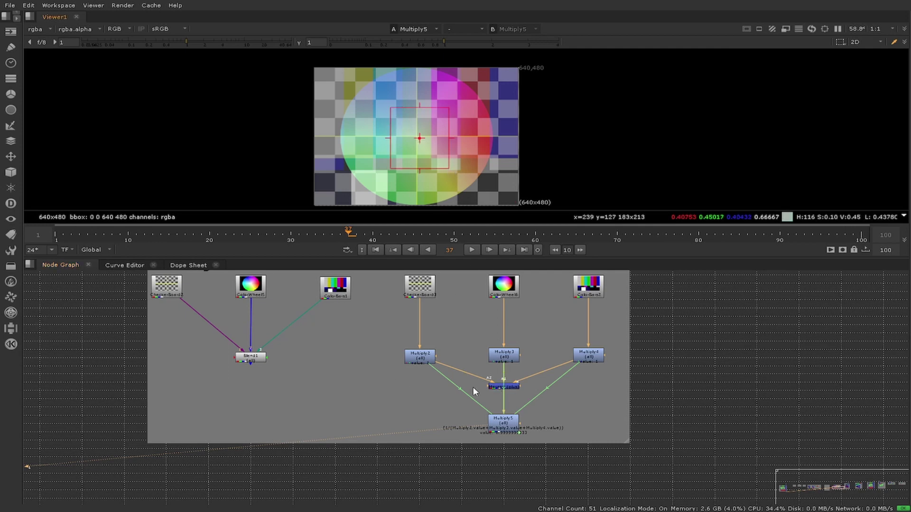
Check the normalize option in Blend1's properties and close them
scroll(427, 393, "up", 5)
scroll(381, 398, "down", 4)
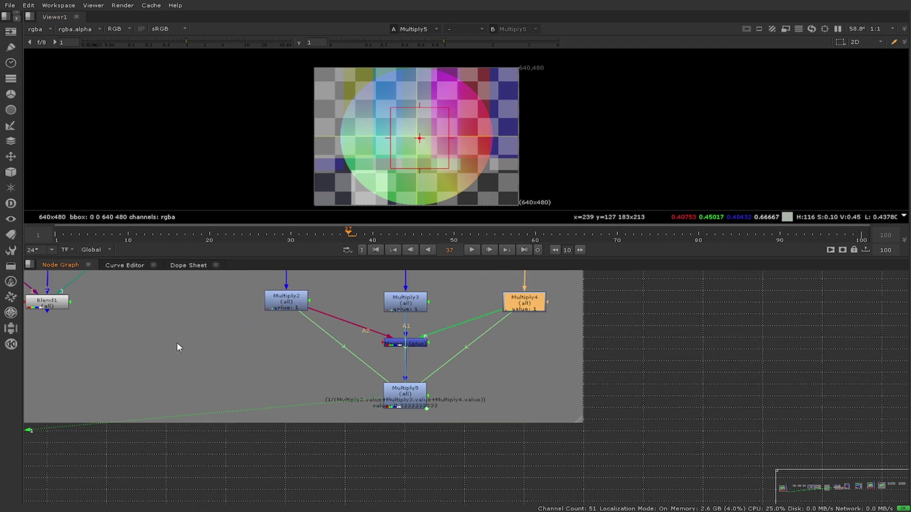
middle_click_drag(177, 343, 224, 365)
double_click(96, 329)
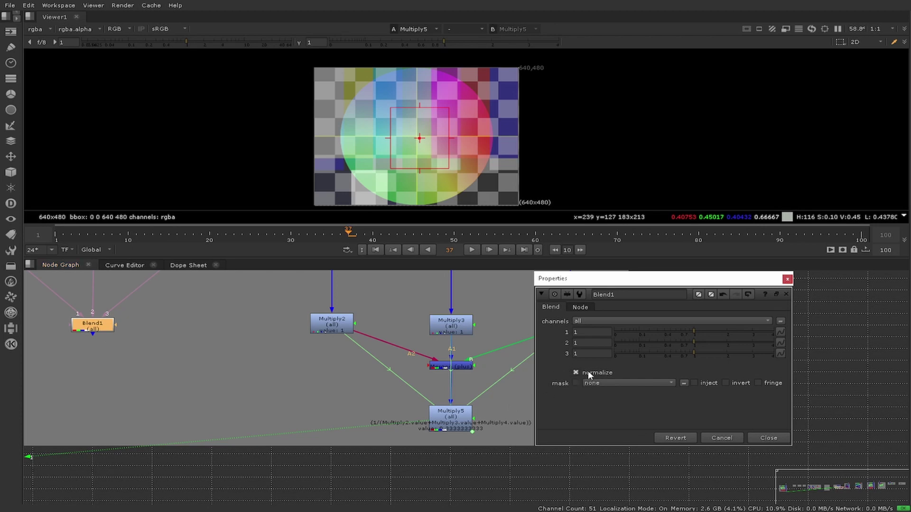
left_click(757, 438)
Examine the value expression on Multiply5, and disable and re-enable the node to compare the result
scroll(451, 434, "up", 3)
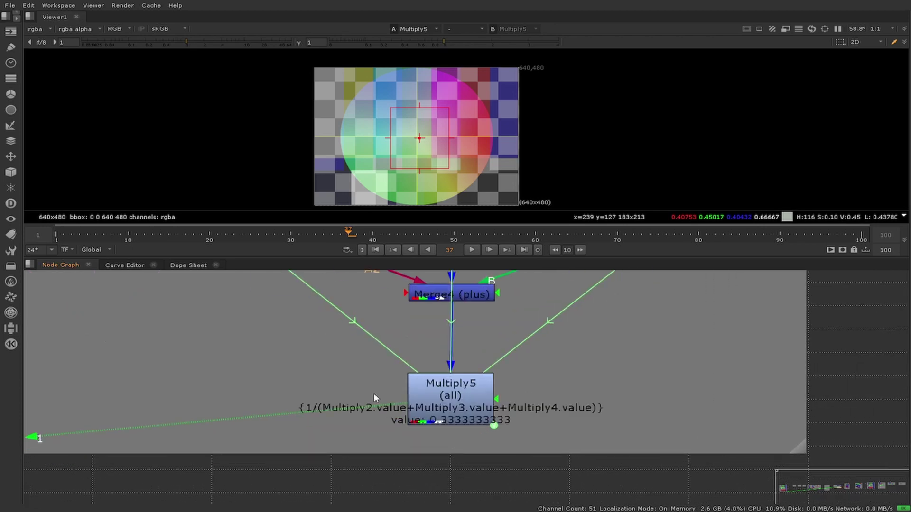
scroll(351, 383, "down", 1)
middle_click_drag(257, 295, 248, 329)
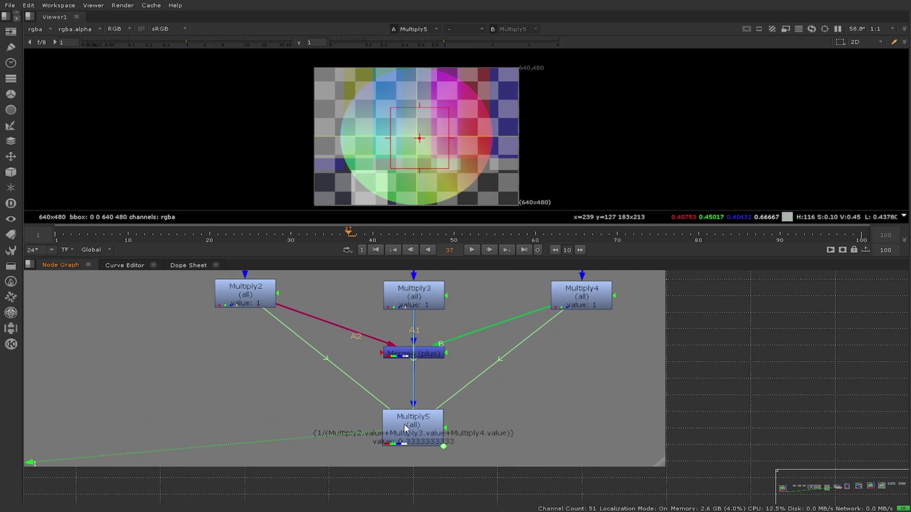
left_click(462, 438)
key("d")
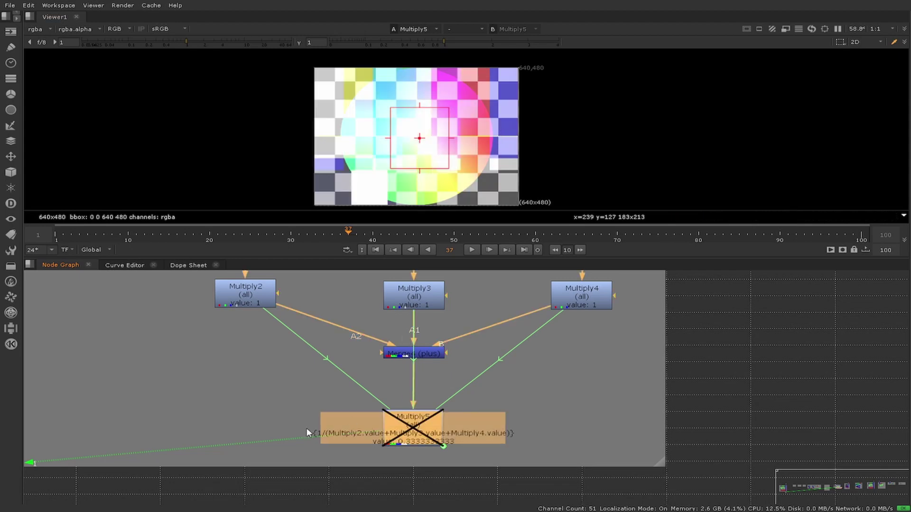
key("d")
Try different values on Multiply2, reset it to 1, and close its properties
middle_click_drag(293, 382, 307, 405)
double_click(260, 317)
left_click_drag(586, 106, 738, 329)
mouse_move(664, 373)
left_mouse_down()
mouse_move(645, 344)
mouse_move(648, 369)
mouse_move(636, 369)
mouse_move(761, 382)
mouse_move(667, 383)
left_mouse_up()
double_click(556, 373)
type("1")
key("Return")
left_click(777, 452)
Try different values on Multiply3, reset it to 1, and close its properties
double_click(428, 318)
left_click(324, 354)
left_click_drag(315, 348, 277, 352)
left_click_drag(217, 352, 142, 356)
type("1")
key("Return")
left_click(433, 432)
Set Multiply4's value to 2.42 and Multiply2's value to 0.2
double_click(596, 317)
left_click(291, 321)
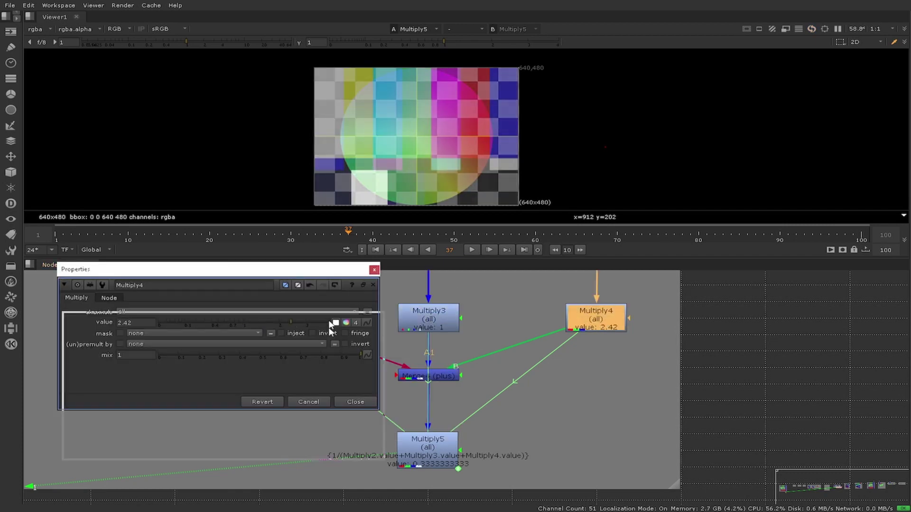
left_click_drag(336, 356, 336, 356)
double_click(260, 317)
left_click(618, 374)
left_click(776, 451)
left_click(386, 355)
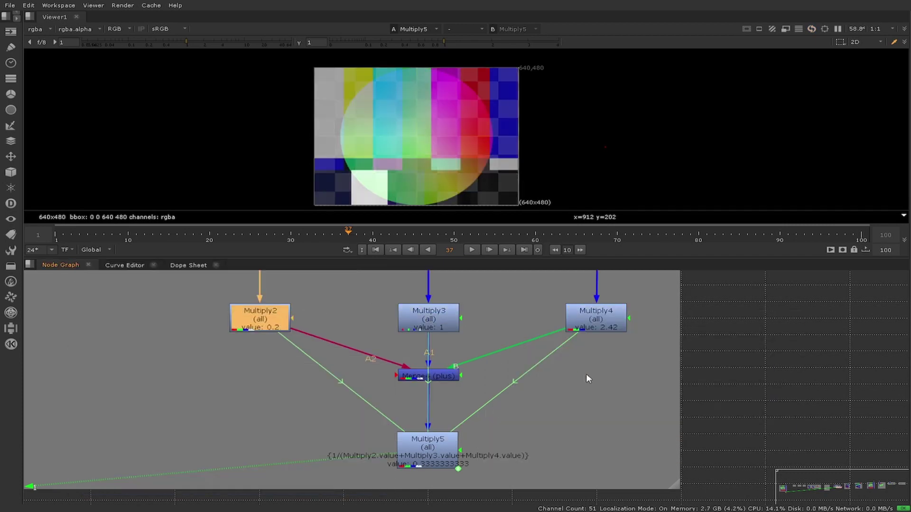
key("Return")
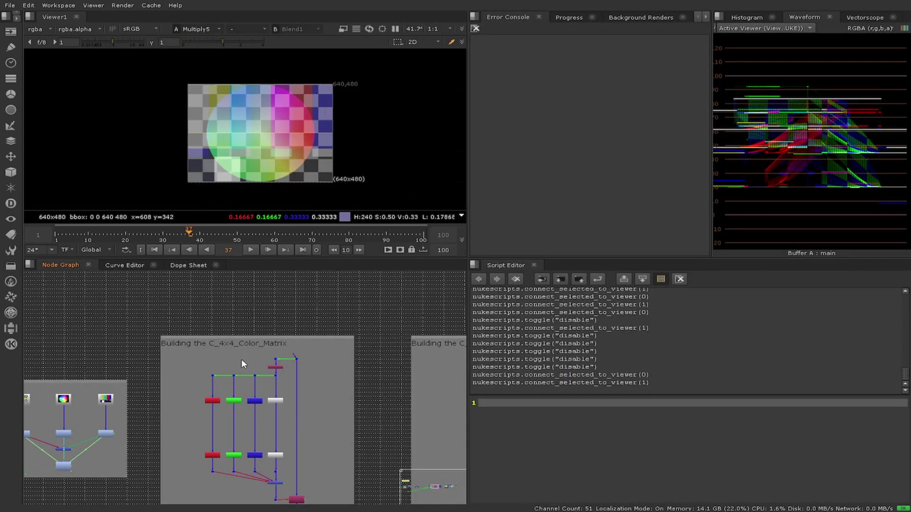
Examine the node network inside the Building the C_4x4_Color_Matrix backdrop
scroll(258, 398, "up", 5)
scroll(308, 360, "down", 3)
scroll(332, 379, "up", 3)
left_click(344, 311)
scroll(342, 339, "down", 2)
middle_click_drag(343, 339, 328, 403)
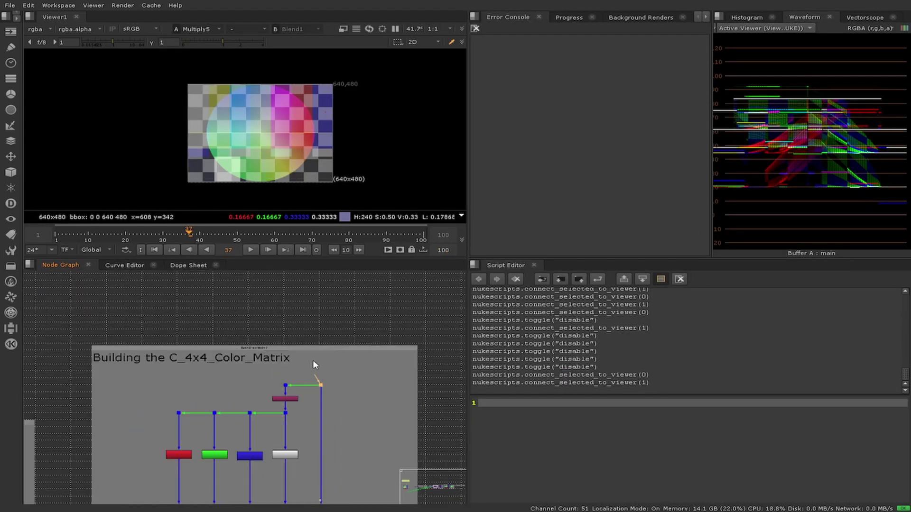
scroll(329, 407, "down", 3)
scroll(330, 332, "up", 3)
scroll(309, 331, "down", 3)
scroll(247, 437, "up", 3)
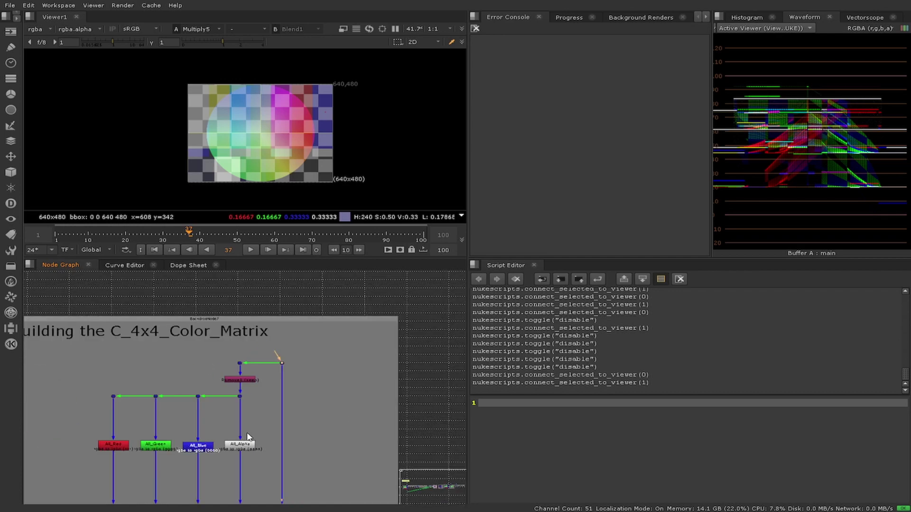
scroll(156, 415, "down", 1)
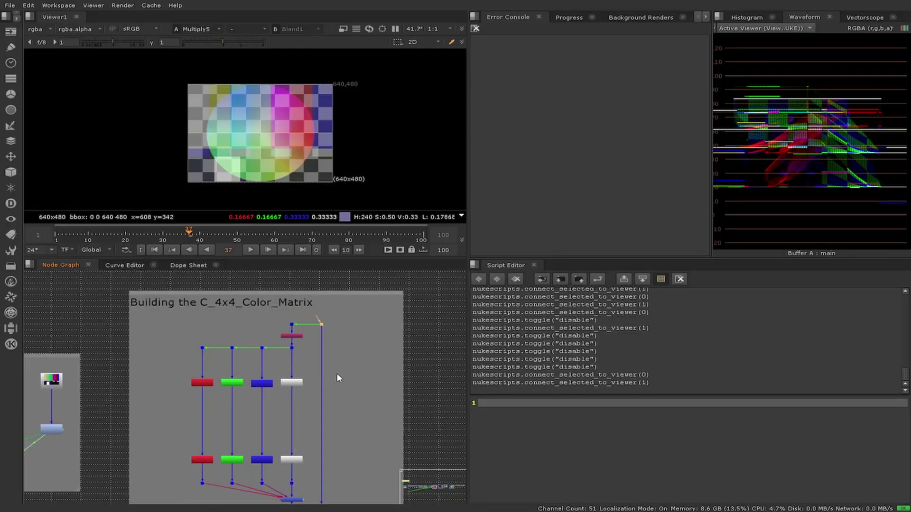
Check the channel routing in the properties of the All_Red and All_Green shuffles
scroll(297, 407, "up", 4)
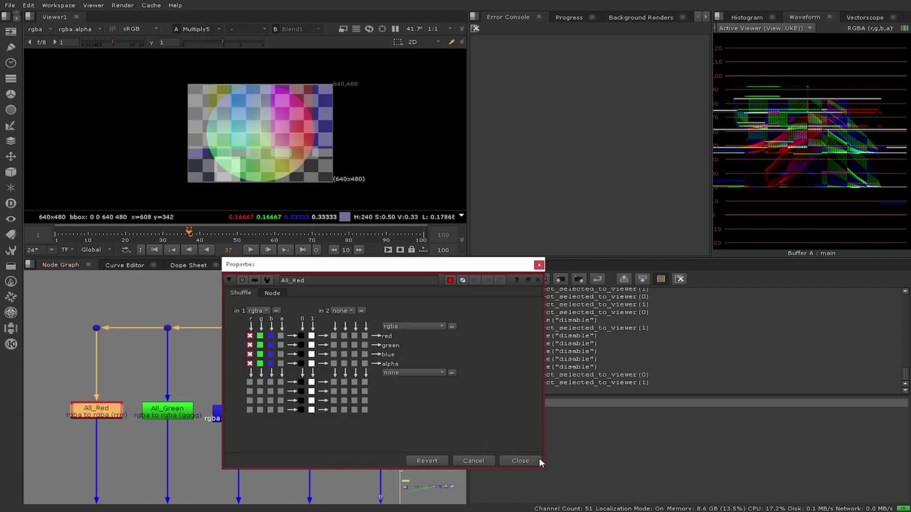
left_click(517, 464)
scroll(216, 379, "up", 3)
double_click(197, 413)
left_click(519, 462)
Add a Shuffle node, try rerouting one of its channels, and delete the node
left_click(136, 382)
key("Tab")
left_click(53, 389)
left_click_drag(482, 373, 544, 373)
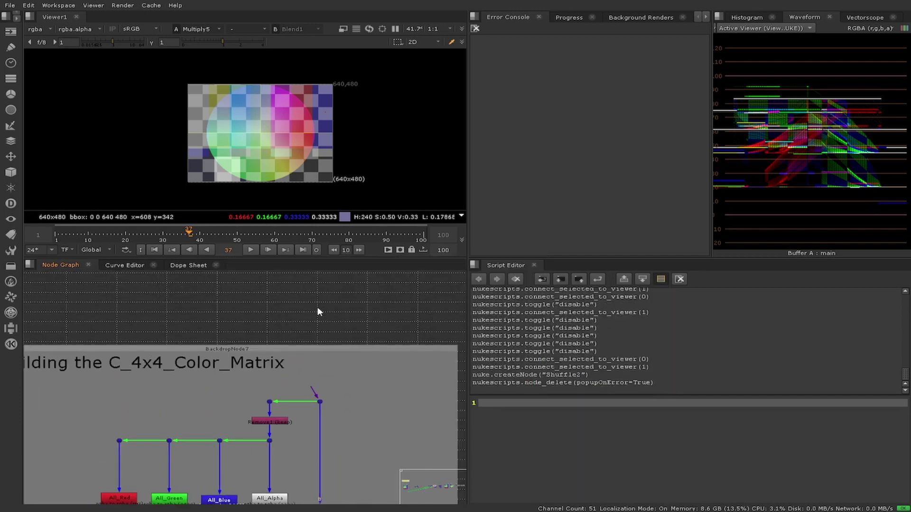
Add a ColorWheel node above the C_4x4_Color_Matrix network and connect it to the network's input
key("Tab")
type("col")
left_click(252, 326)
left_click_drag(317, 306, 319, 328)
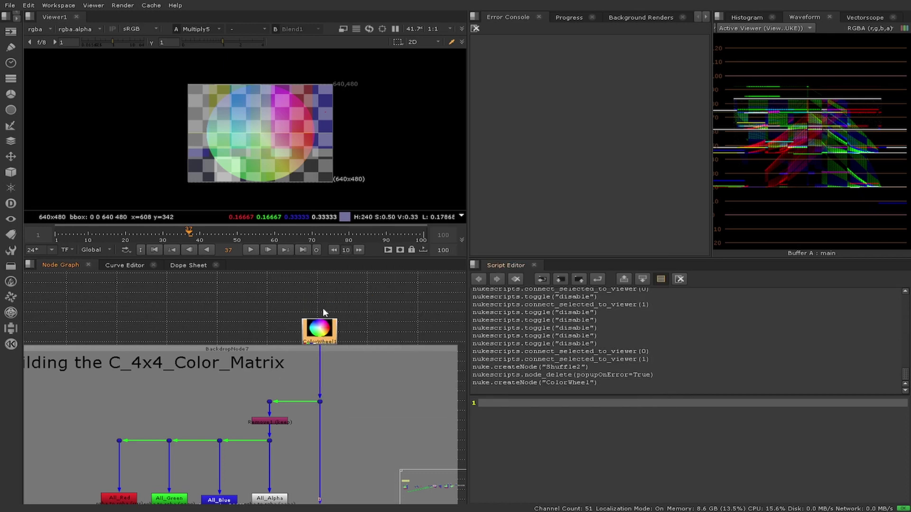
View the ColorWheel's output and follow it down to the output of the All_Red shuffle
key("1")
middle_click_drag(272, 466, 295, 374)
scroll(295, 373, "down", 2)
scroll(245, 373, "up", 3)
left_click(340, 309)
key("1")
left_click(129, 420)
key("1")
left_click(130, 338)
key("1")
View the outputs of the All_Green, All_Blue and All_Alpha shuffles in turn
middle_click_drag(159, 414, 178, 380)
left_click(218, 387)
key("1")
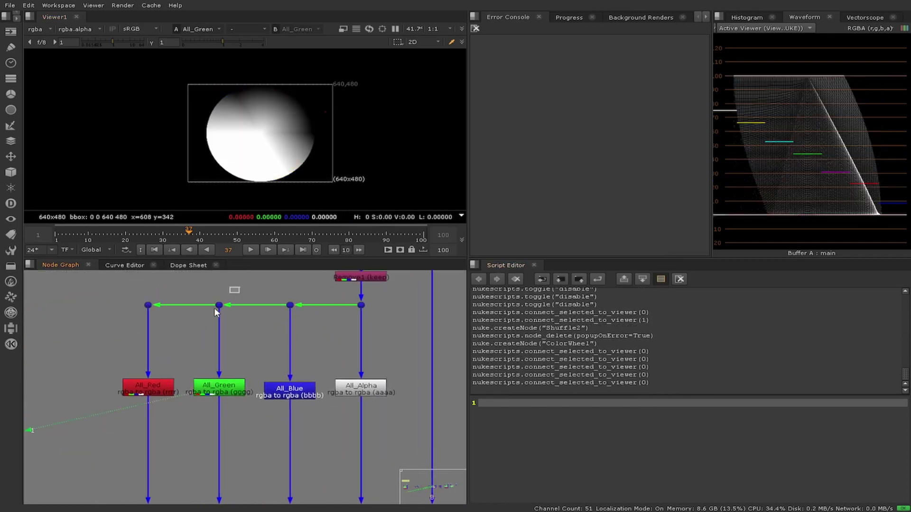
left_click(290, 389)
key("1")
left_click(361, 387)
key("1")
double_click(353, 394)
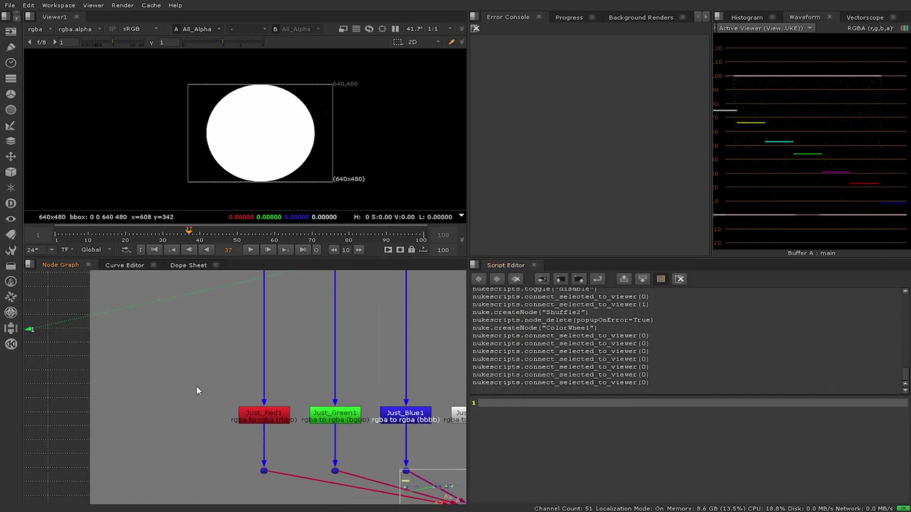
Add another Shuffle node near Just_Red1 and delete it
key("Tab")
type("shuffle")
key("Return")
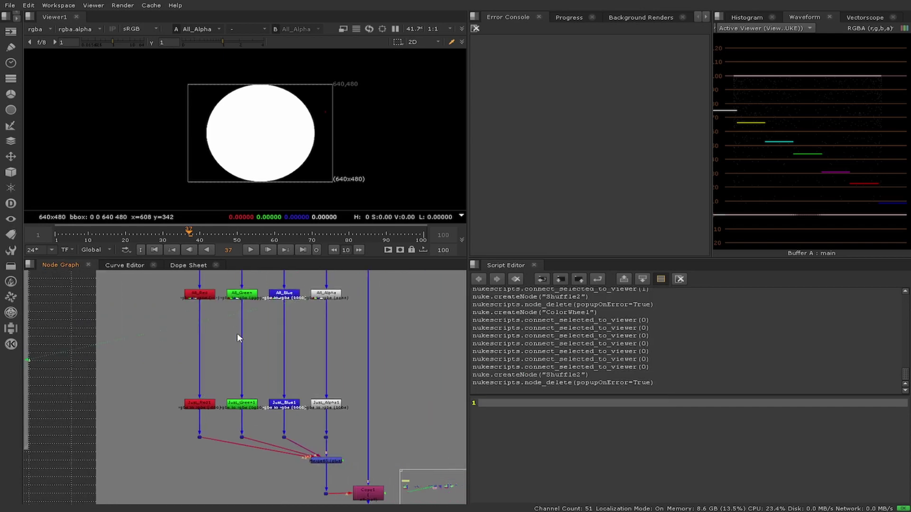
Open Just_Red1's properties and inspect its node label expression
scroll(199, 375, "up", 3)
double_click(122, 412)
left_click(258, 328)
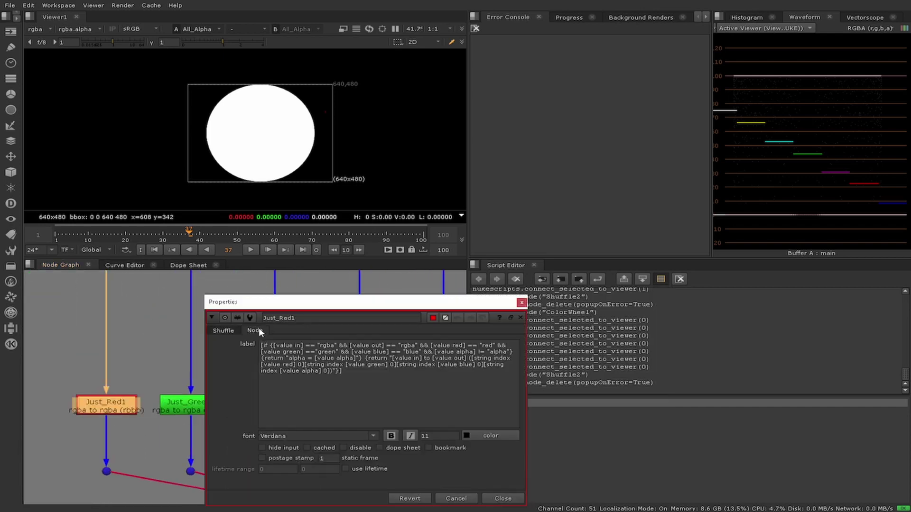
Close Just_Red1's properties and review the rows of All and Just shuffles in the network
left_click(223, 330)
left_click(521, 303)
left_click(107, 419)
scroll(106, 417, "up", 3)
scroll(321, 413, "down", 16)
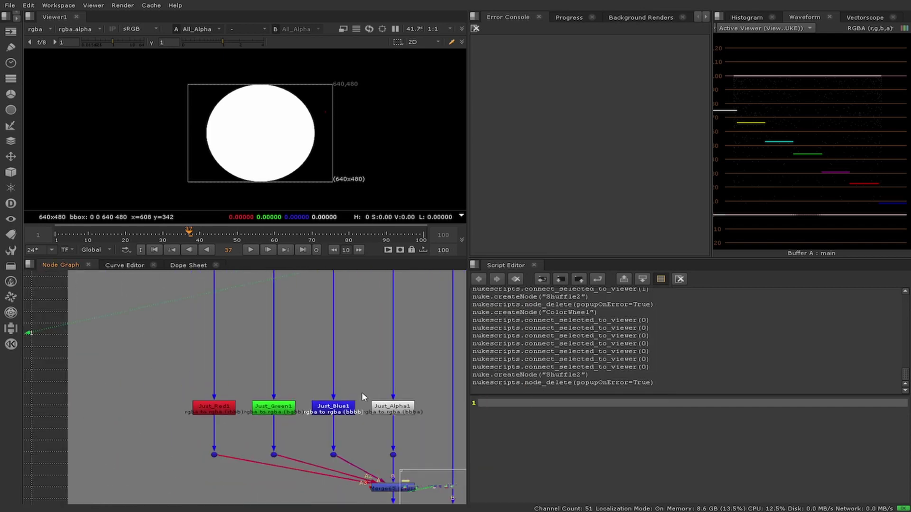
scroll(285, 399, "up", 15)
scroll(264, 332, "down", 3)
middle_click_drag(265, 331, 306, 420)
scroll(309, 418, "down", 1)
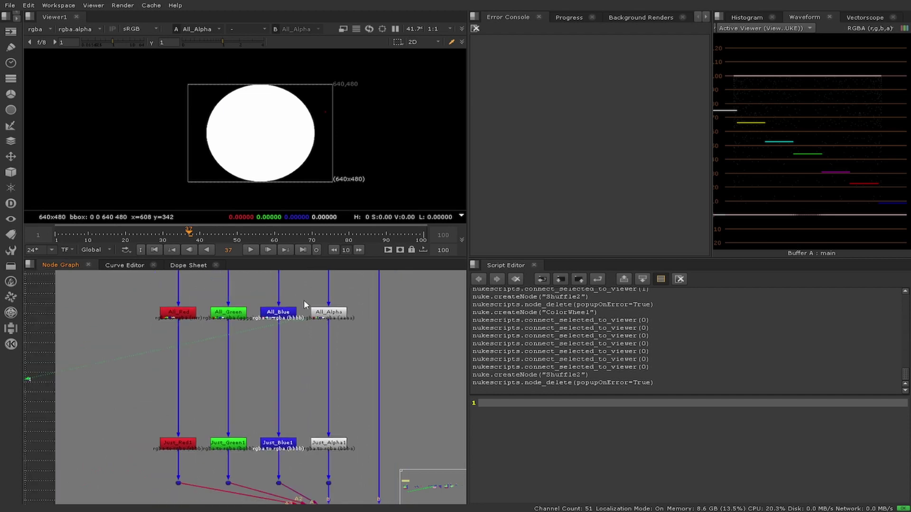
middle_click_drag(178, 366, 179, 334)
middle_click_drag(273, 332, 268, 365)
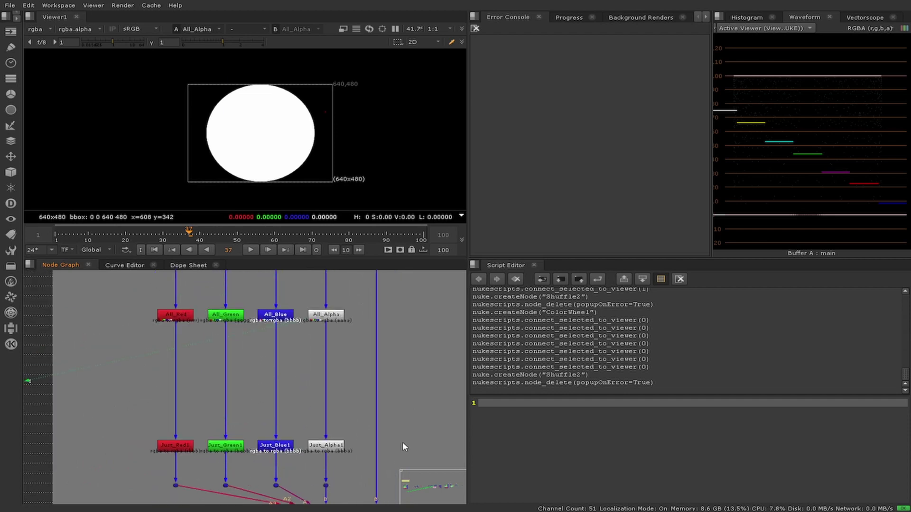
Open the properties of the Copy1 node at the end of the color matrix network
scroll(323, 387, "down", 5)
middle_click_drag(360, 432, 263, 341)
scroll(306, 389, "up", 5)
scroll(262, 340, "down", 2)
scroll(330, 354, "up", 5)
double_click(322, 396)
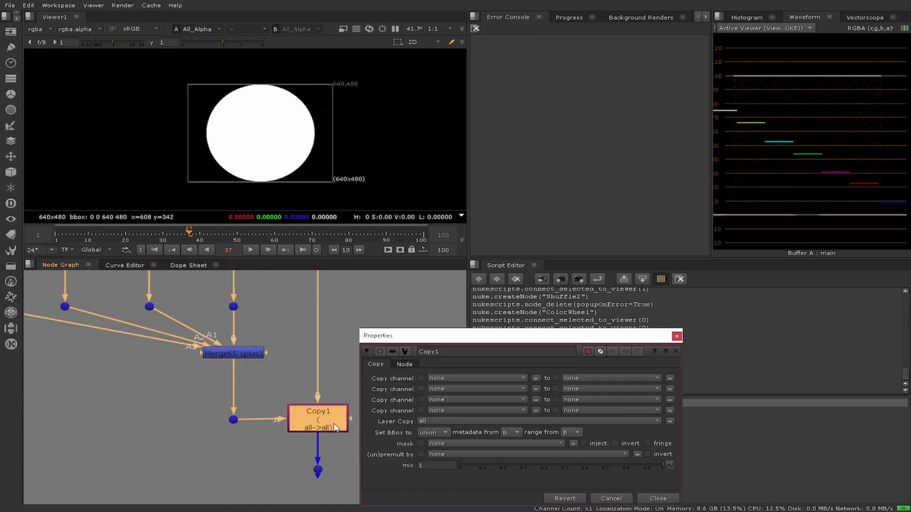
Examine how the shuffle branches merge into Copy1 alongside the main pipe, and close Copy1's properties
scroll(261, 332, "down", 3)
scroll(256, 439, "up", 3)
scroll(256, 439, "down", 3)
scroll(254, 348, "up", 3)
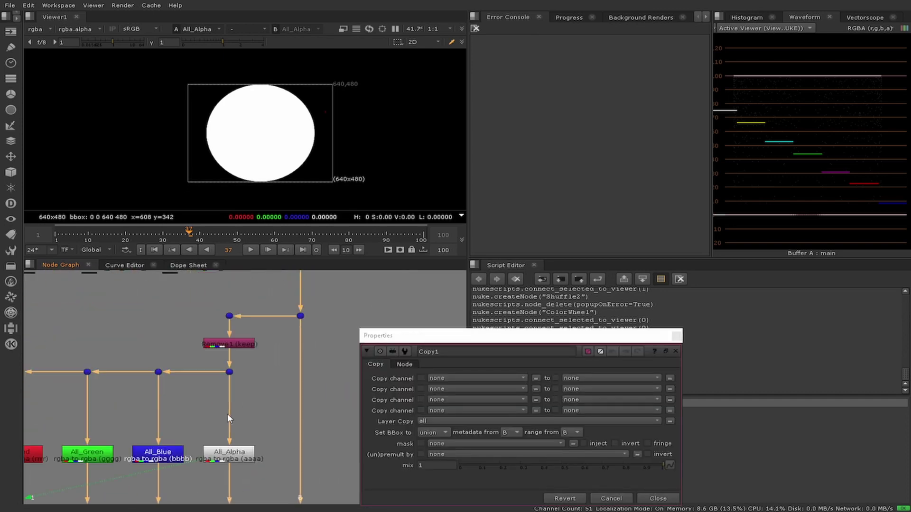
scroll(254, 349, "down", 4)
scroll(246, 482, "up", 4)
middle_click_drag(246, 482, 199, 401)
left_click(269, 446, "shift")
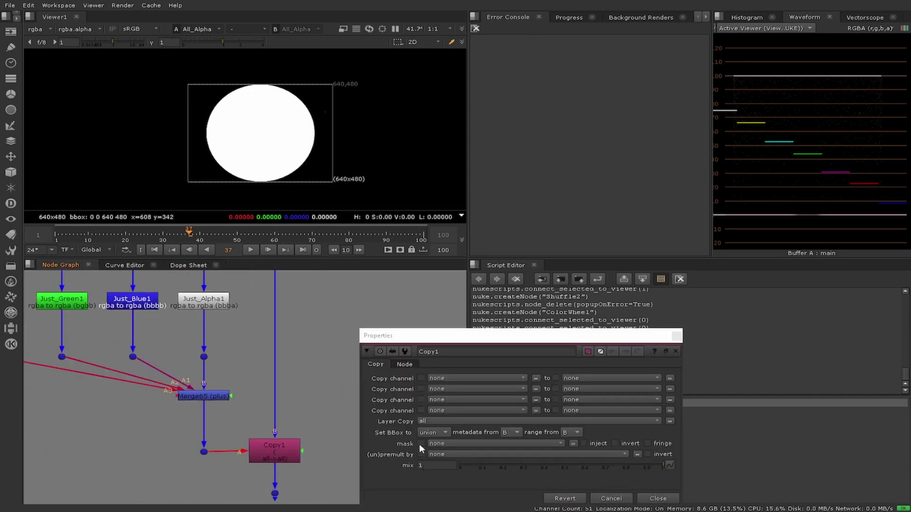
scroll(274, 448, "down", 4)
scroll(282, 328, "up", 2)
scroll(216, 340, "down", 1)
middle_click_drag(260, 493, 269, 385)
middle_click_drag(265, 327, 264, 400)
scroll(264, 400, "up", 2)
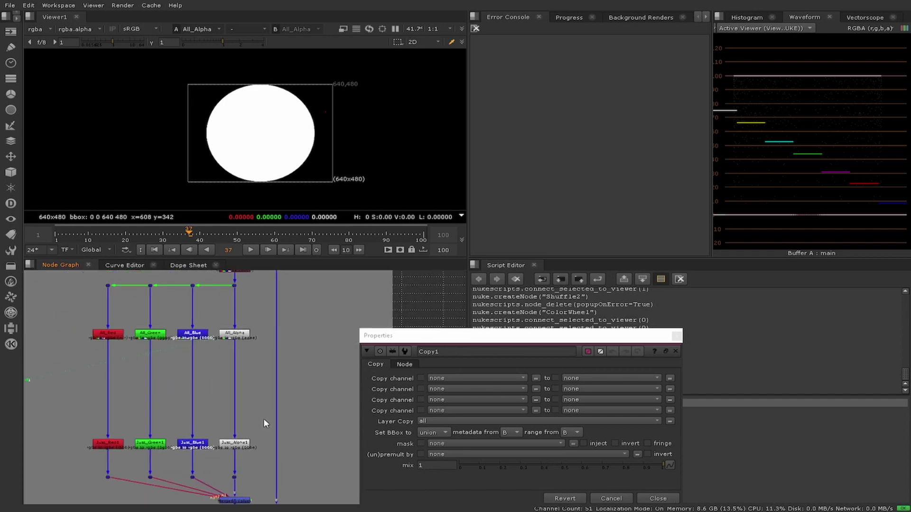
left_click(676, 336)
Inspect the properties of the Remove1 node above the shuffle branches and close them
scroll(342, 335, "down", 3)
middle_click_drag(334, 332, 328, 400)
scroll(329, 399, "up", 3)
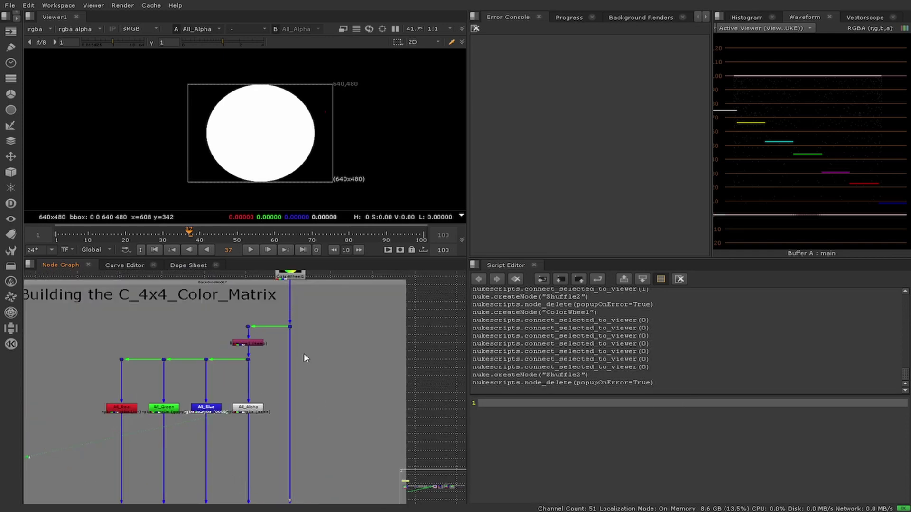
scroll(259, 382, "up", 1)
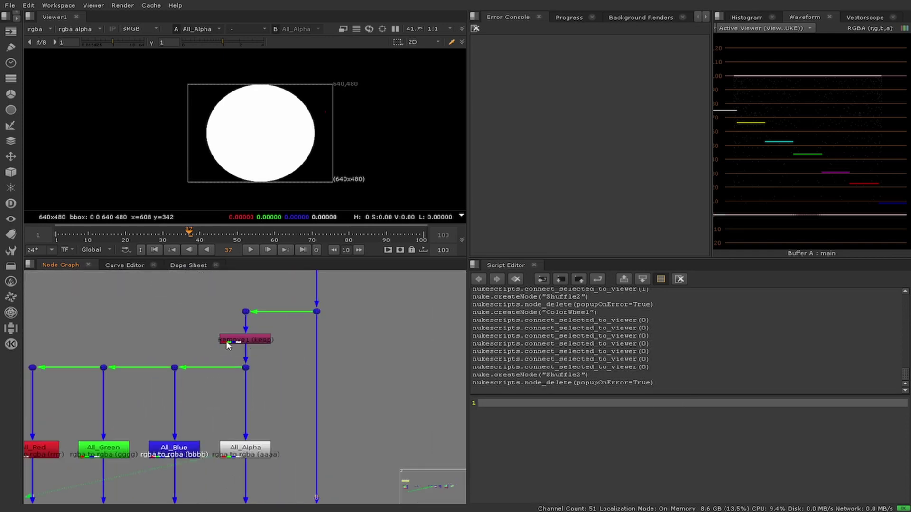
double_click(260, 337)
left_click(593, 250)
Review the network around the shuffle branches and check Remove1's properties once more
scroll(282, 361, "down", 2)
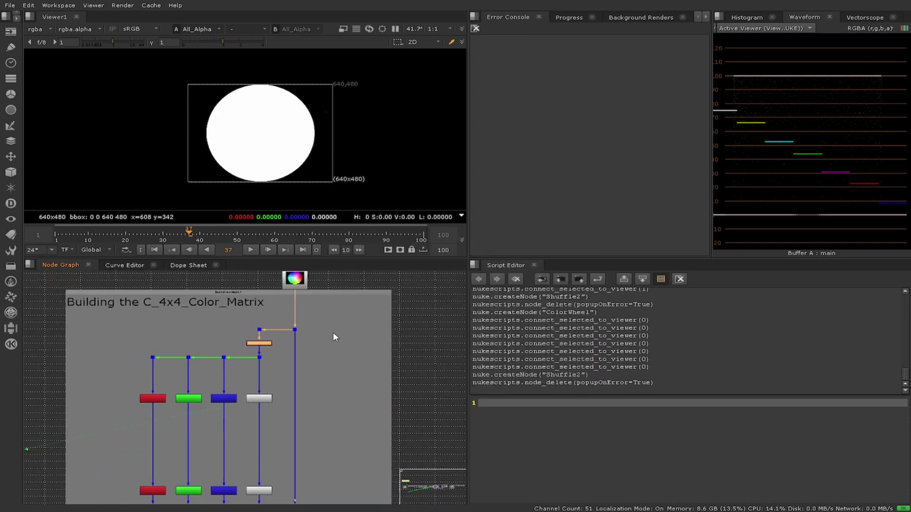
middle_click_drag(337, 347, 329, 380)
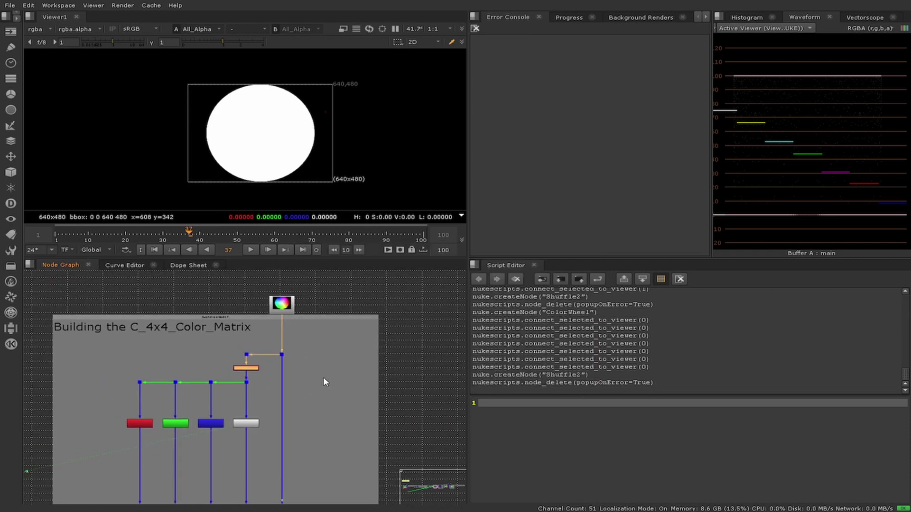
middle_click_drag(282, 412, 289, 348)
middle_click_drag(251, 499, 257, 396)
middle_click_drag(263, 289, 281, 473)
scroll(281, 383, "up", 7)
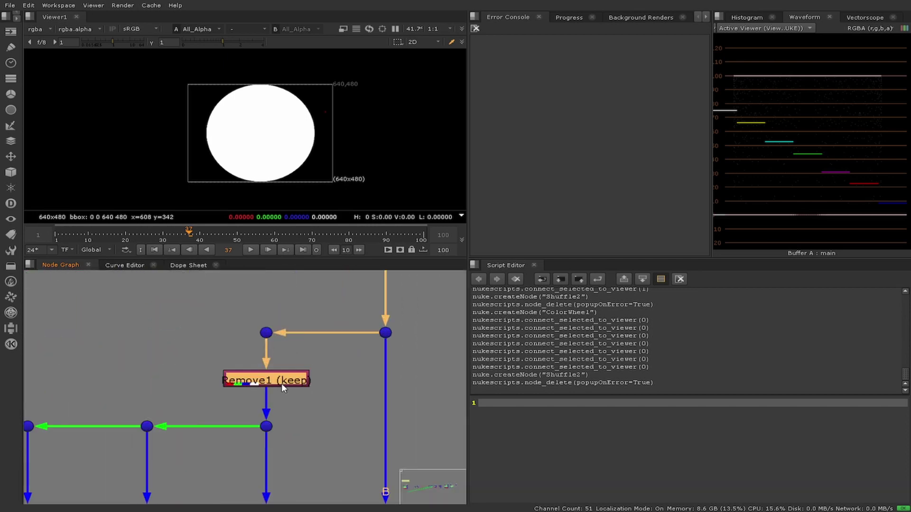
scroll(282, 383, "down", 5)
middle_click_drag(245, 369, 272, 317)
scroll(298, 329, "up", 5)
double_click(298, 329)
left_click(574, 380)
Review the whole Building the C_4x4_Color_Matrix network from the ColorWheel to Copy1
scroll(330, 383, "down", 8)
middle_click_drag(332, 493, 335, 403)
scroll(336, 412, "up", 2)
scroll(371, 334, "down", 2)
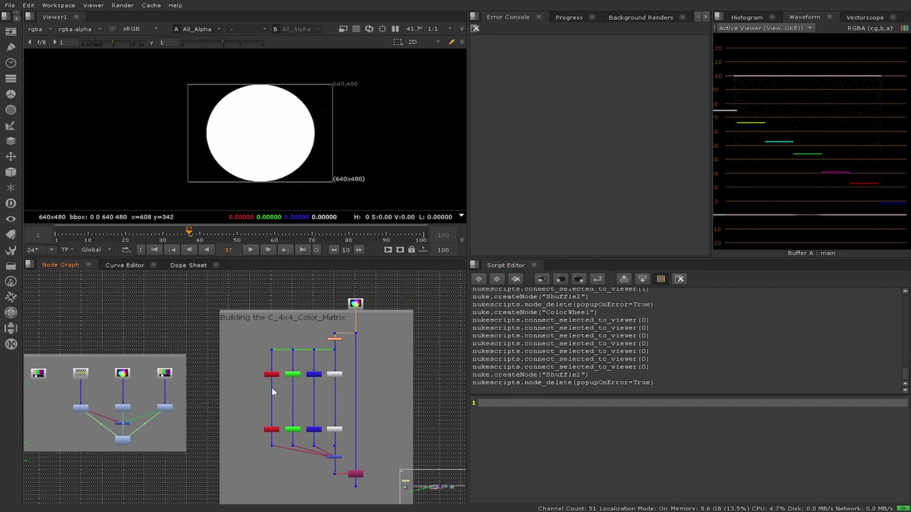
scroll(406, 361, "up", 3)
middle_click_drag(271, 346, 262, 384)
middle_click_drag(343, 479, 338, 326)
middle_click_drag(339, 379, 348, 464)
Add a Matrix node with width 4 and height 4 beside the color matrix network and reposition its properties
scroll(187, 338, "up", 3)
middle_click_drag(374, 359, 368, 336)
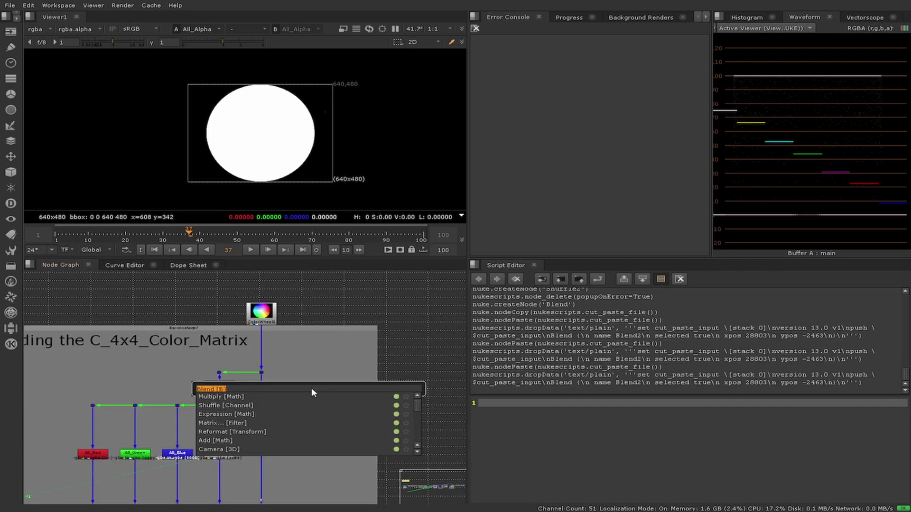
type("matri")
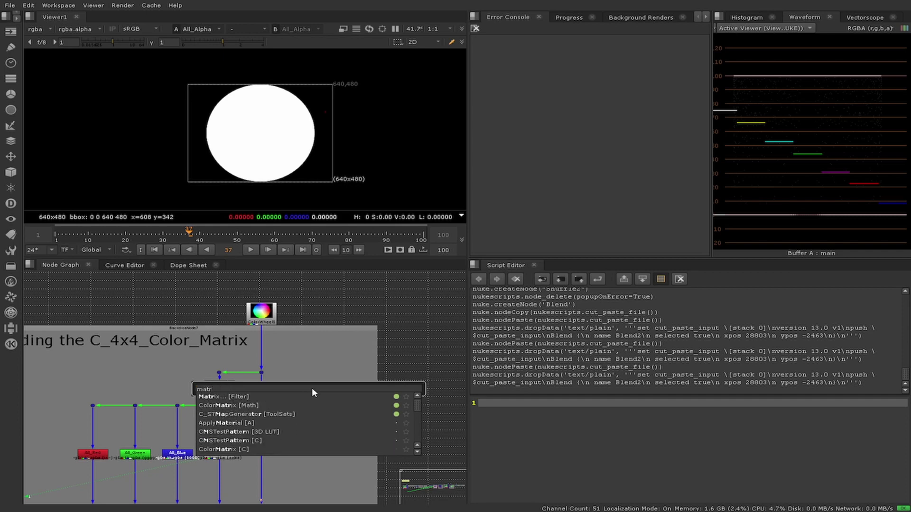
left_click(241, 398)
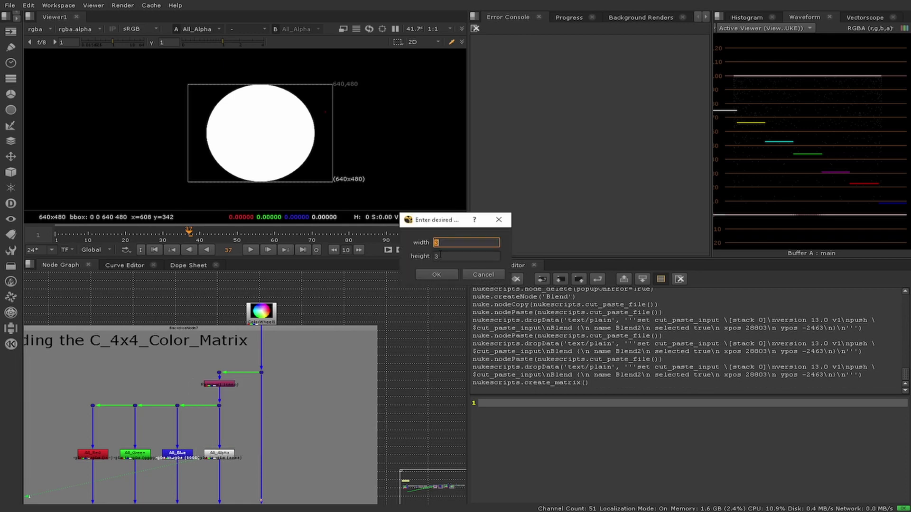
type("4")
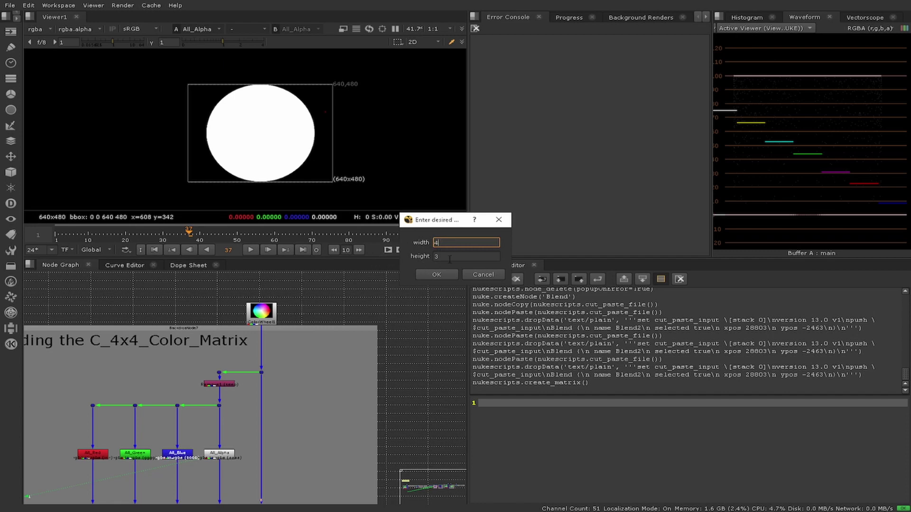
key("Tab")
type("4")
left_click(432, 275)
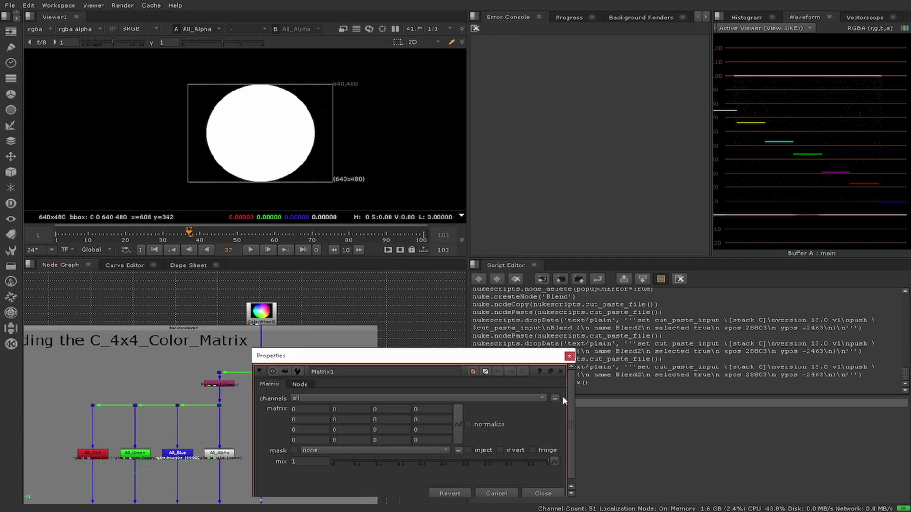
left_click_drag(543, 359, 697, 295)
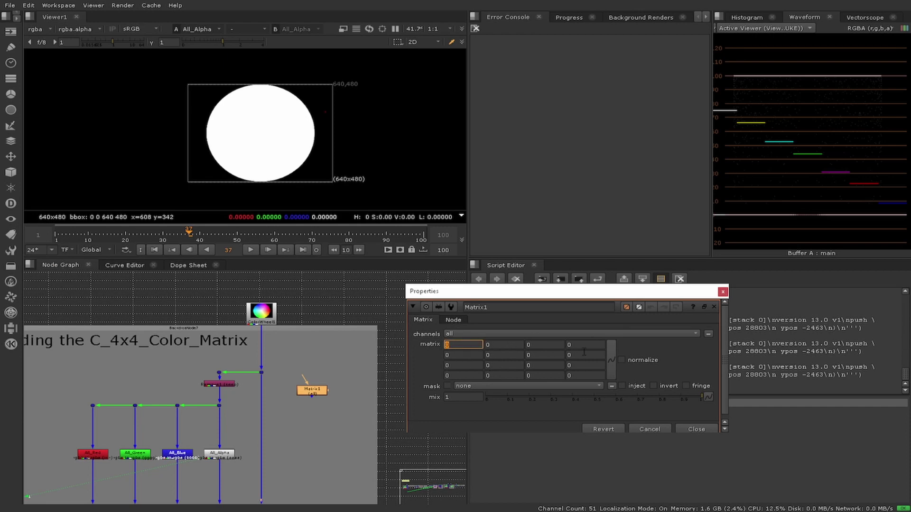
Insert a Dot in Matrix1's input line and place it directly above the node
scroll(296, 404, "up", 3)
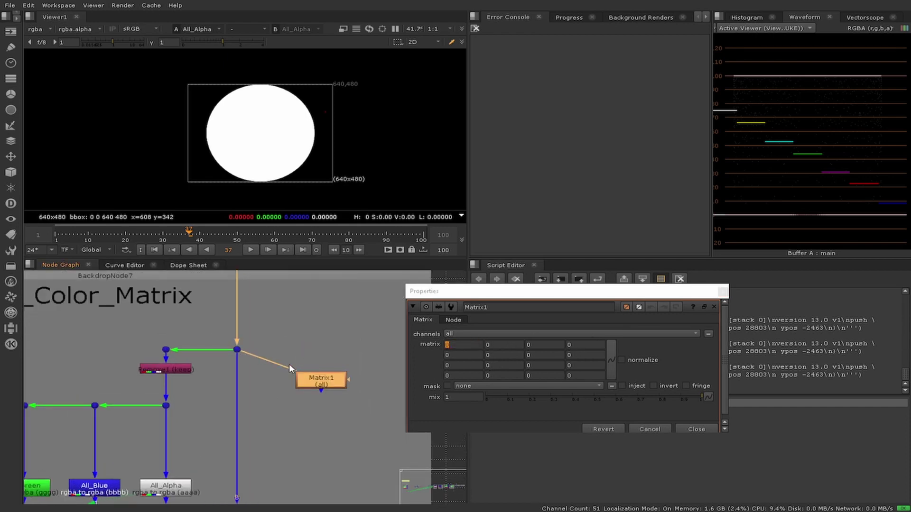
left_click_drag(269, 362, 318, 349, "ctrl")
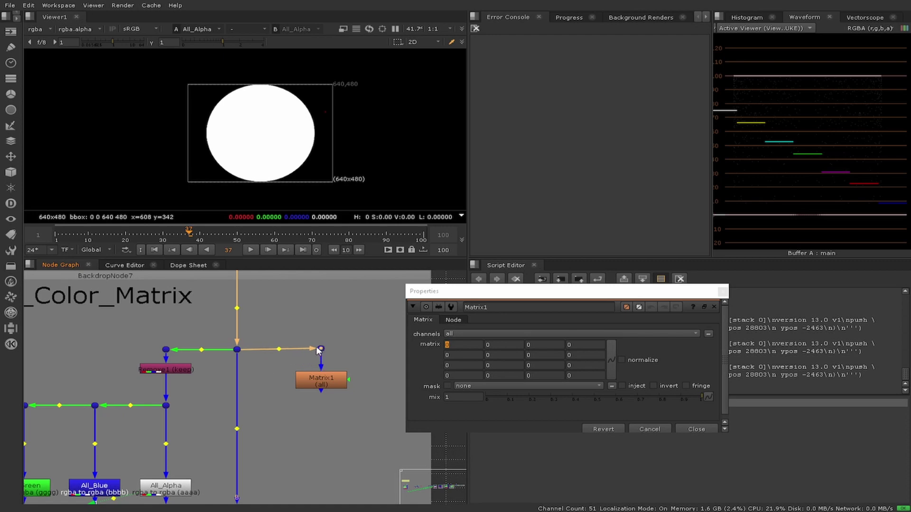
left_click(326, 383)
Add a Blend node beneath the All shuffles and paste three copies of it
key("Tab")
type("bl")
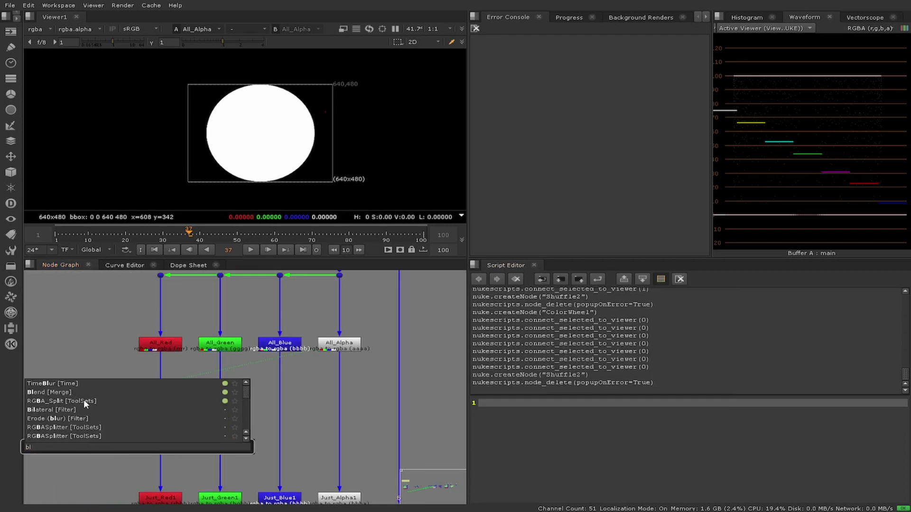
type("end")
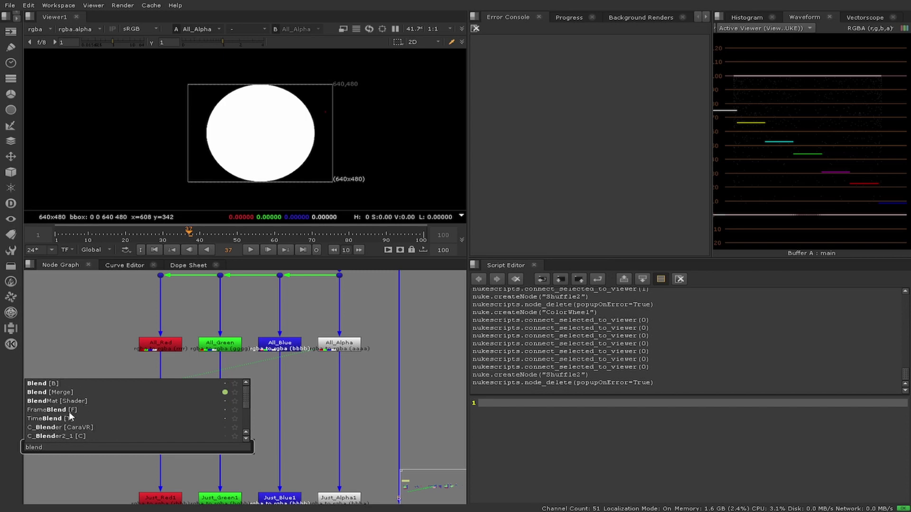
left_click(45, 385)
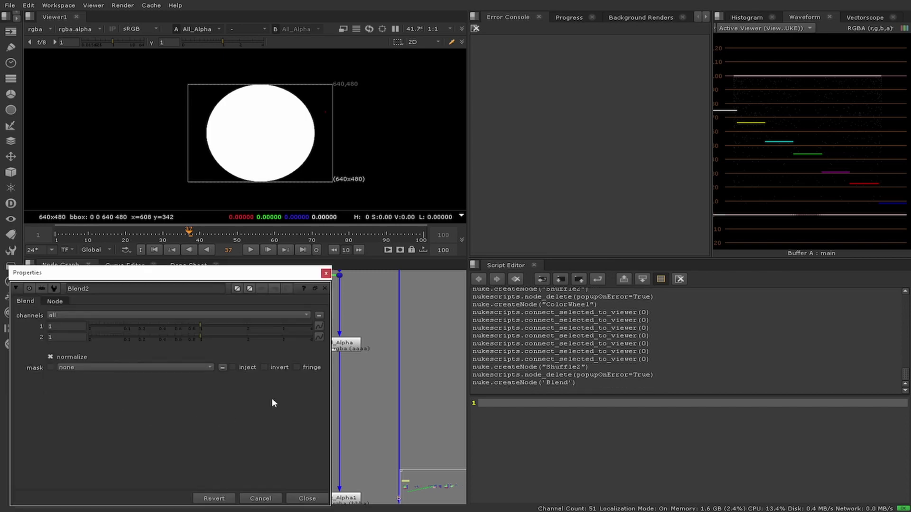
left_click(307, 498)
left_click_drag(116, 450, 114, 427)
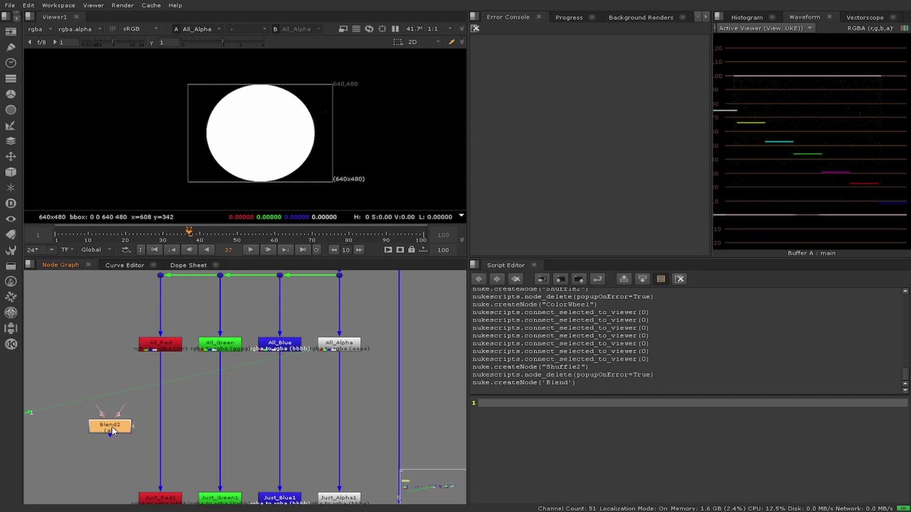
key("ctrl+c")
key("ctrl+v")
key("ctrl+v")
key("ctrl+v")
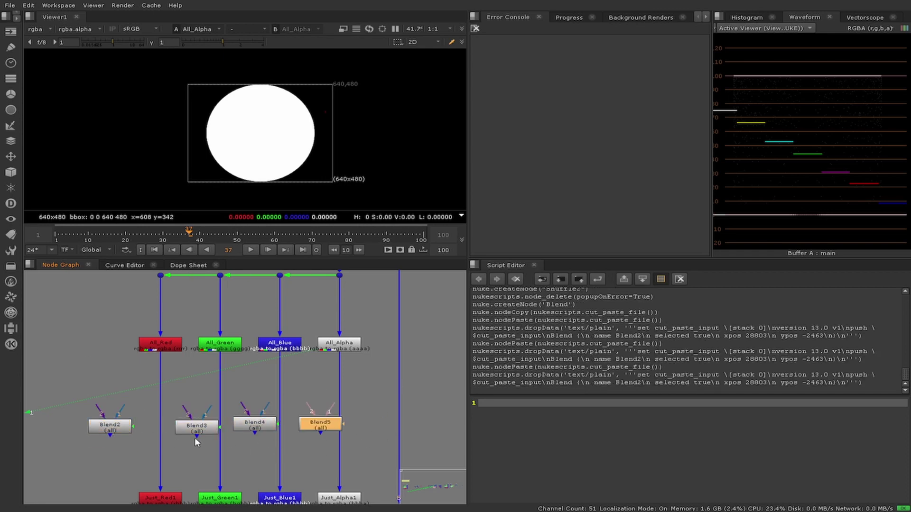
Wire Blend2's inputs to All_Red, All_Green, All_Blue and All_Alpha, and connect Blend3's first input to All_Red
left_click_drag(123, 431, 130, 432)
left_click_drag(84, 435, 194, 350)
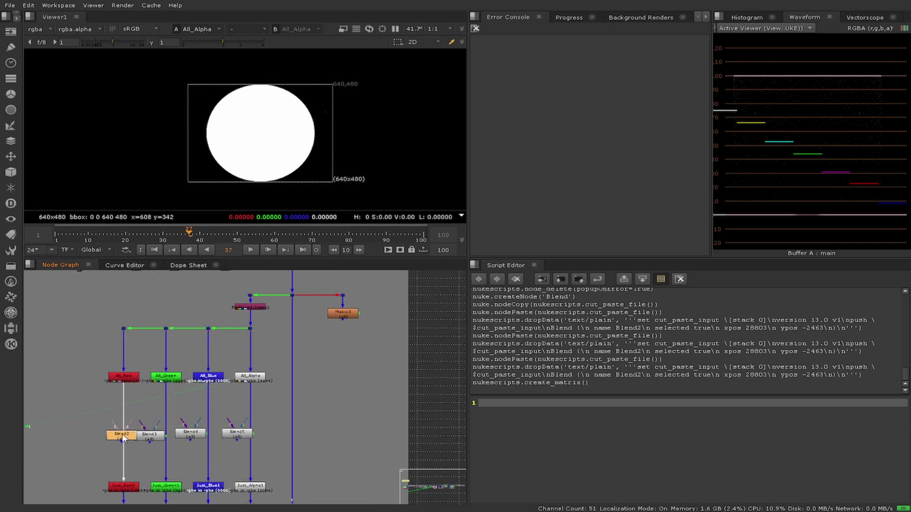
scroll(114, 432, "up", 3)
left_click_drag(124, 439, 260, 347)
left_click_drag(101, 414, 324, 347)
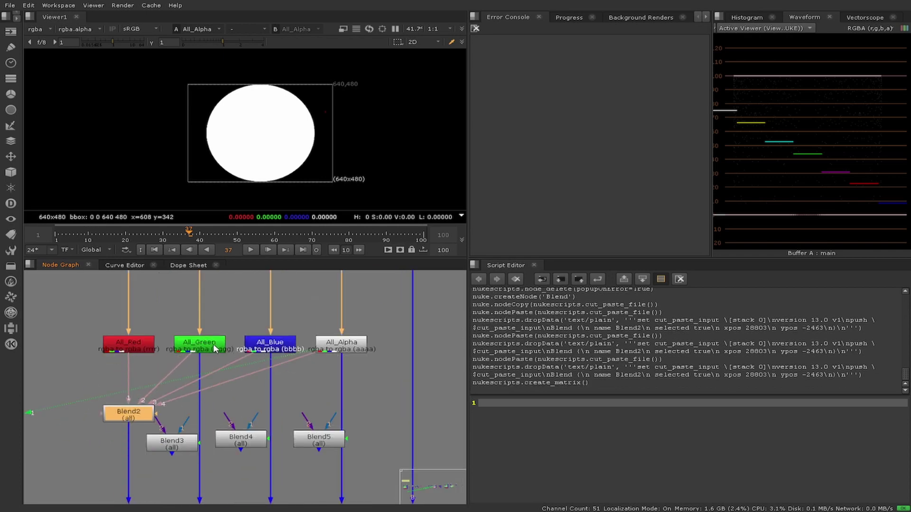
mouse_move(173, 445)
left_mouse_down()
mouse_move(181, 458)
mouse_move(170, 457)
left_mouse_up()
left_click_drag(184, 435, 142, 346)
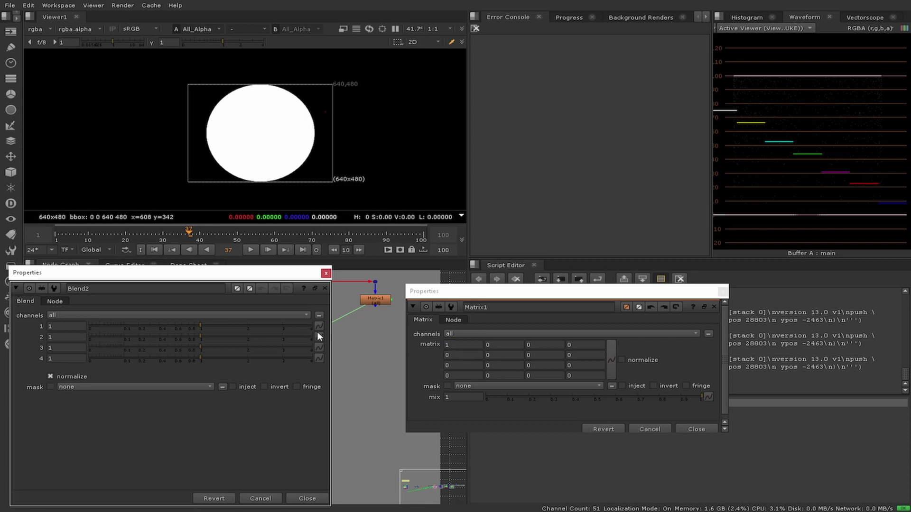
Link Blend2's four input weights to Matrix1's first row and its normalize option to Matrix1's normalize
left_click(460, 342)
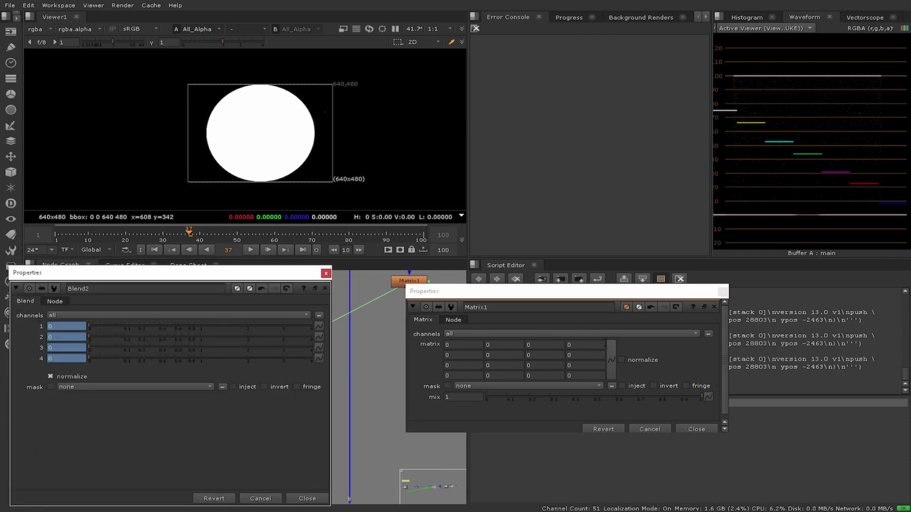
left_click_drag(627, 360, 52, 378, "ctrl")
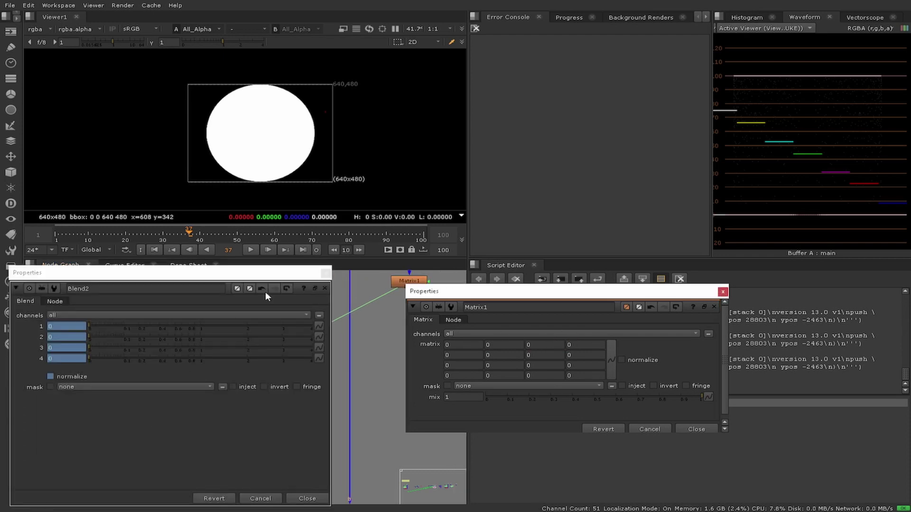
left_click(325, 274)
Open Blend3's properties and link its four input weights to the second row of Matrix1
middle_click_drag(275, 382, 213, 379)
double_click(133, 412)
left_click_drag(400, 271, 311, 423)
left_click_drag(225, 416, 186, 308)
left_click_drag(341, 315, 329, 270)
left_click_drag(463, 355, 108, 318, "ctrl")
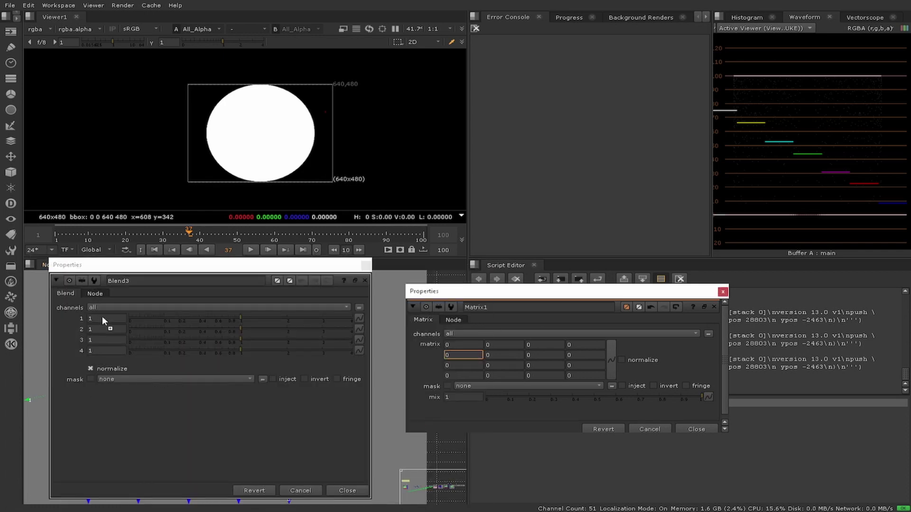
left_click_drag(504, 354, 106, 329, "ctrl")
left_click_drag(544, 355, 107, 339, "ctrl")
left_click_drag(584, 355, 109, 352, "ctrl")
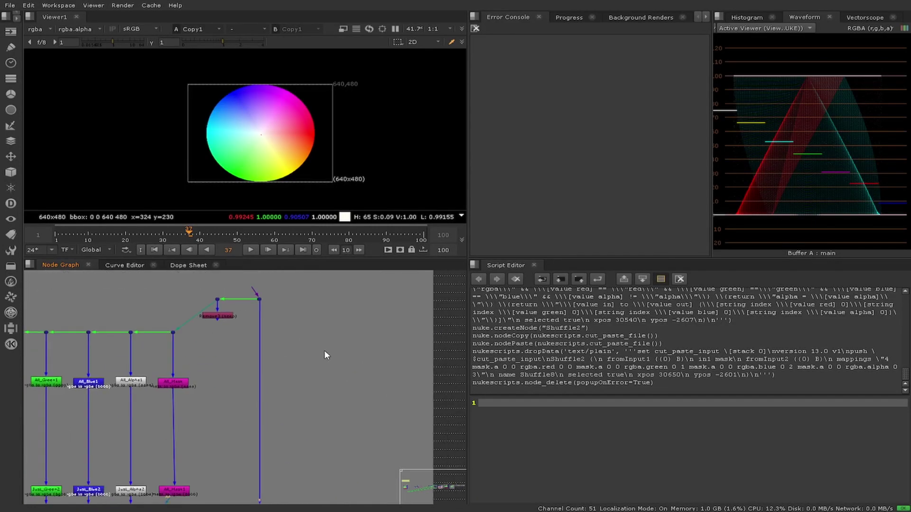
Add a Matrix node with width 5 and height 5 beside the network with the mask shuffles
key("Tab")
type("mat")
left_click(265, 386)
type("5")
key("Tab")
type("5")
key("Return")
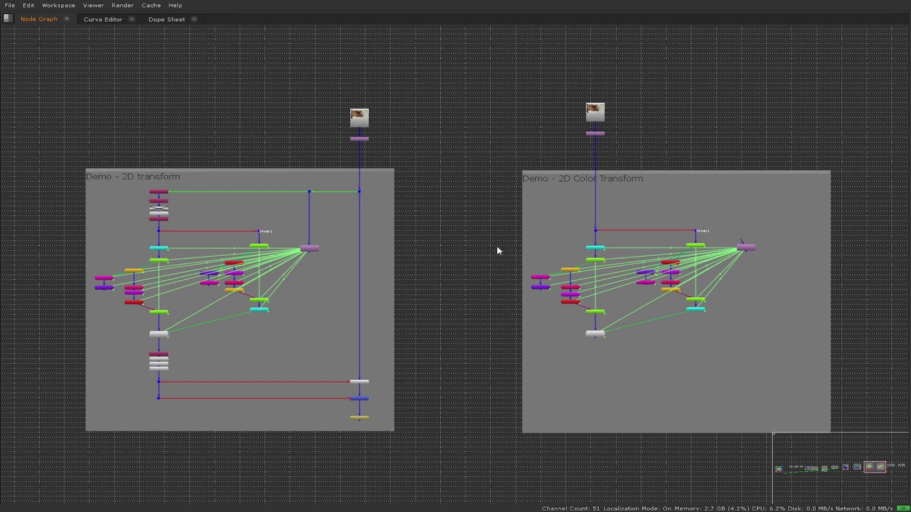
Show Switch3 of the 2D Color Transform demo in the viewer and open the Transform_Controls2 properties
middle_click_drag(496, 246, 265, 241)
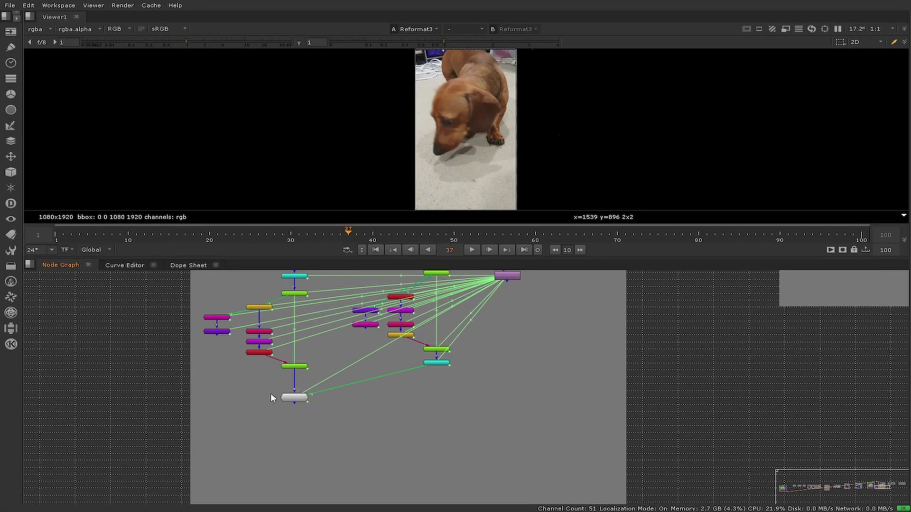
left_click_drag(308, 407, 313, 411)
key("1")
middle_click_drag(528, 378, 543, 470)
left_click(521, 370)
double_click(522, 370)
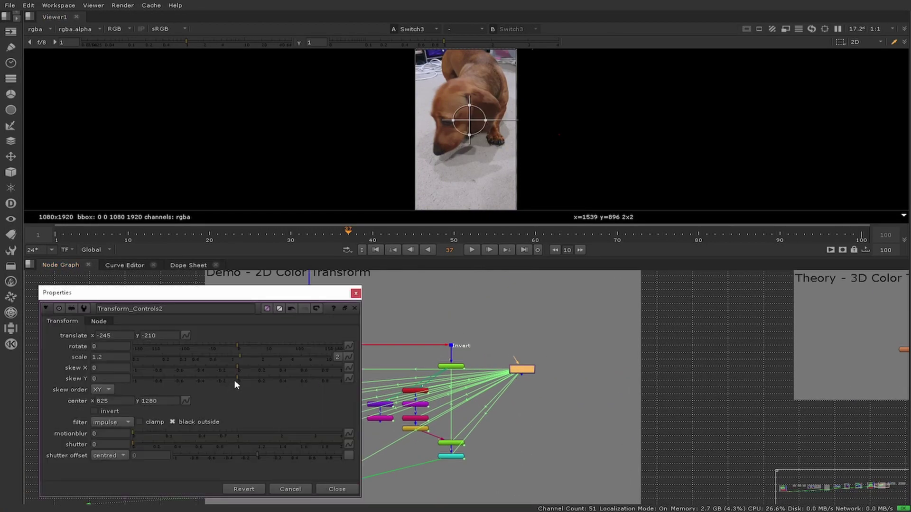
Try a different transform value on Transform_Controls2, undo the change and close its properties
mouse_move(235, 379)
left_mouse_down()
mouse_move(270, 380)
mouse_move(163, 368)
mouse_move(298, 359)
mouse_move(218, 356)
mouse_move(283, 357)
left_mouse_up()
key("ctrl+z")
left_click(355, 293)
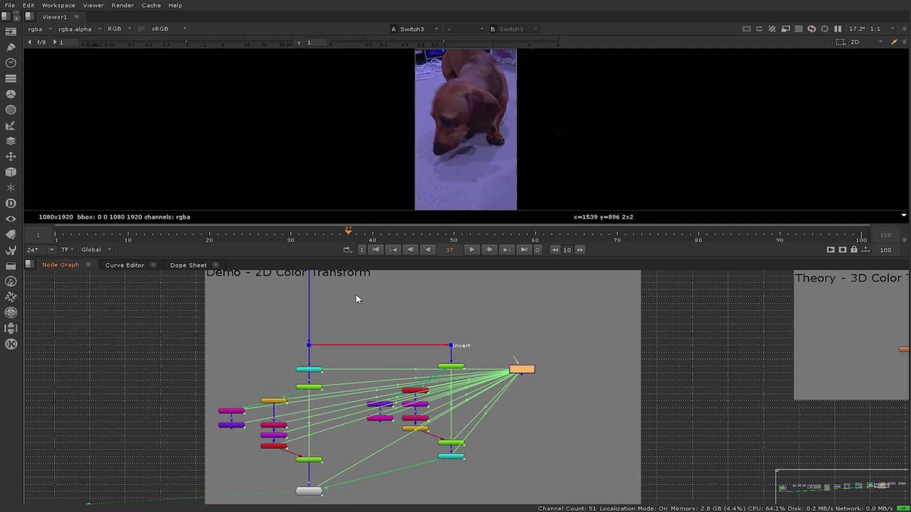
Examine the 2D Color Transform network and open the properties of its first color matrix node, the translation one
scroll(335, 340, "up", 5)
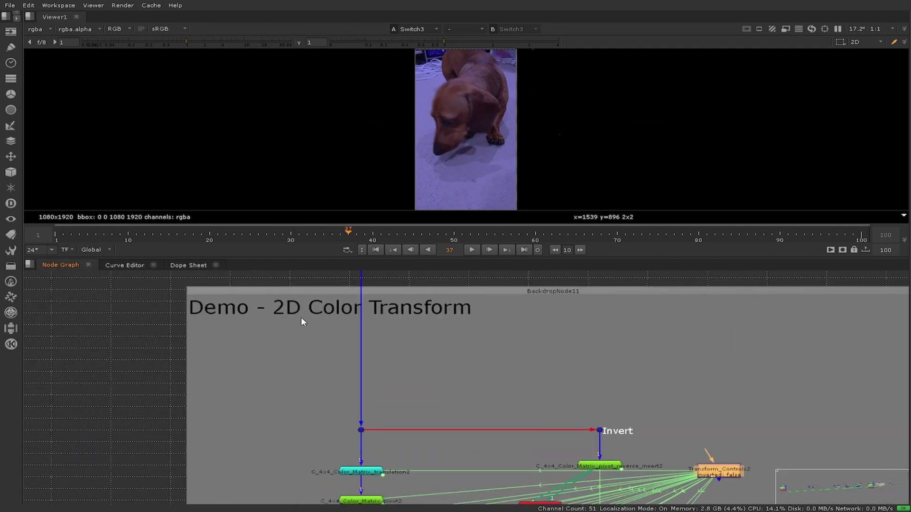
middle_click_drag(488, 396, 378, 301)
scroll(375, 299, "down", 3)
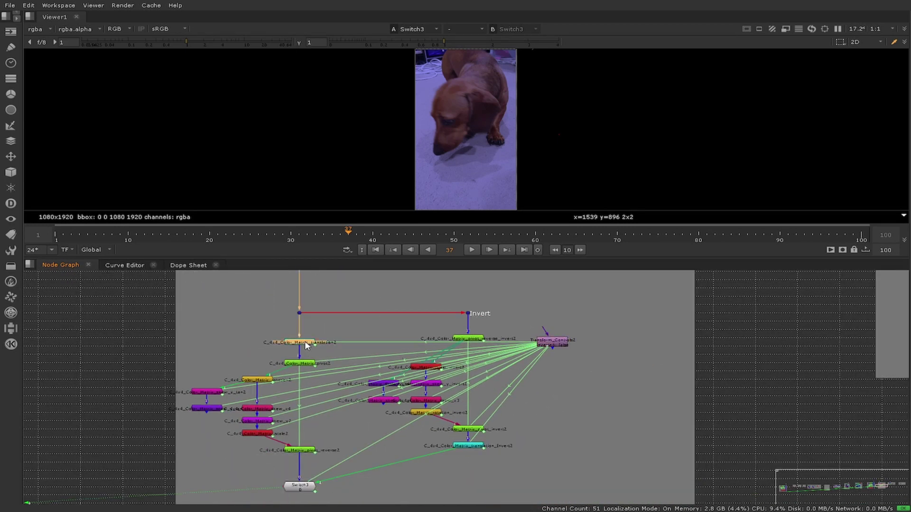
double_click(306, 342)
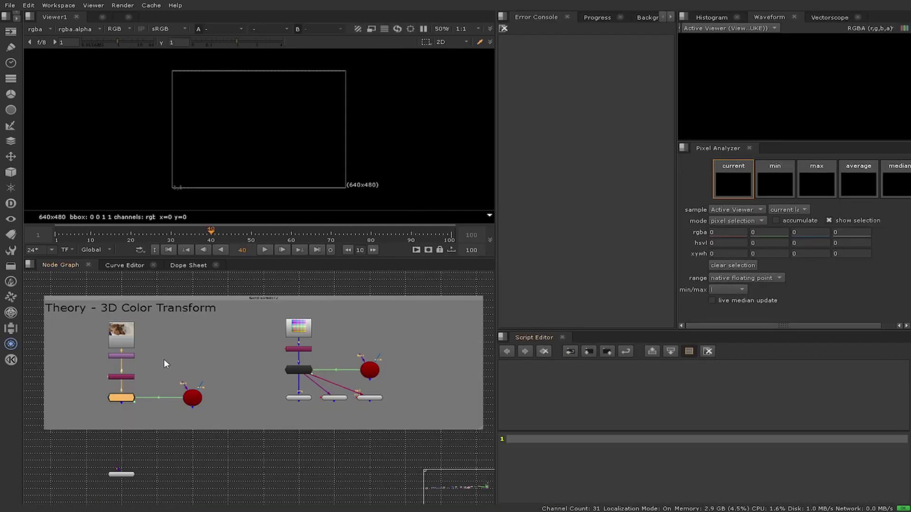
View the color matrix node under the dog photo in the 3D Color Transform theory setup and open Axis10's world matrix
scroll(163, 359, "up", 5)
left_click(93, 422)
key("1")
middle_click_drag(172, 431, 212, 396)
scroll(212, 395, "down", 1)
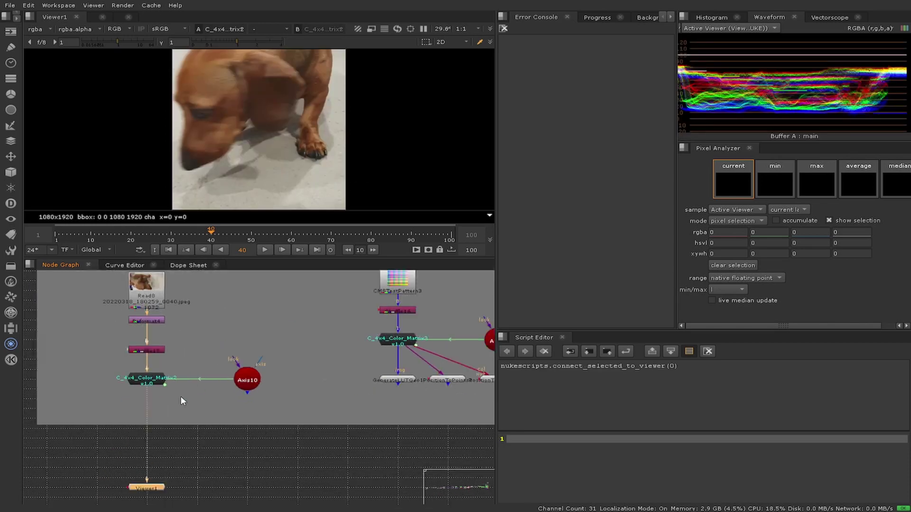
double_click(244, 384)
left_click_drag(607, 75, 614, 44)
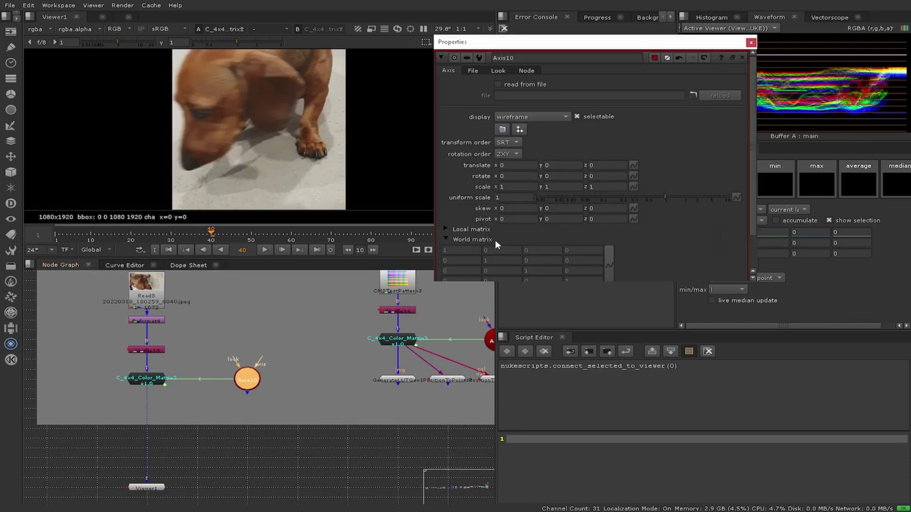
scroll(519, 240, "down", 2)
Inspect the properties of the color matrix node linked to Axis10 and of Shuffle15 above it, and close them
double_click(137, 379)
left_click(373, 339)
left_click(394, 409)
left_click(615, 374)
left_click(480, 428)
double_click(153, 351)
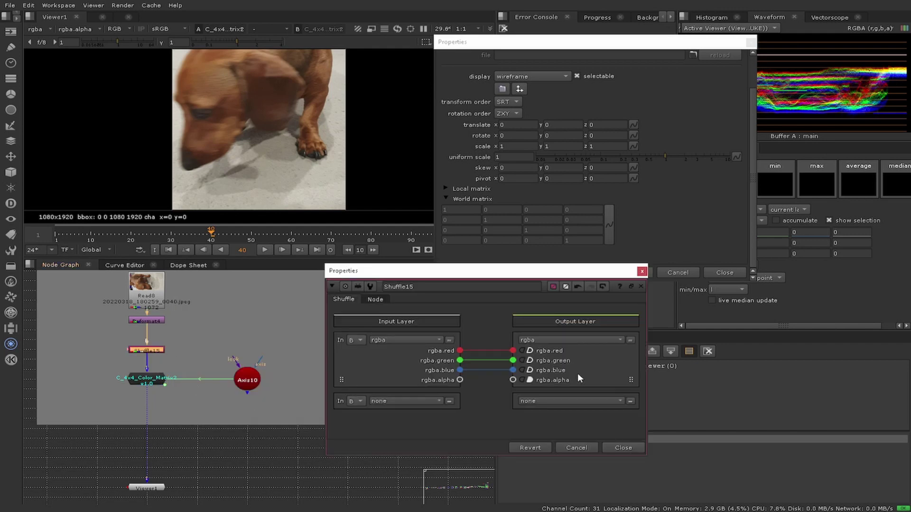
double_click(154, 379)
left_click(473, 432)
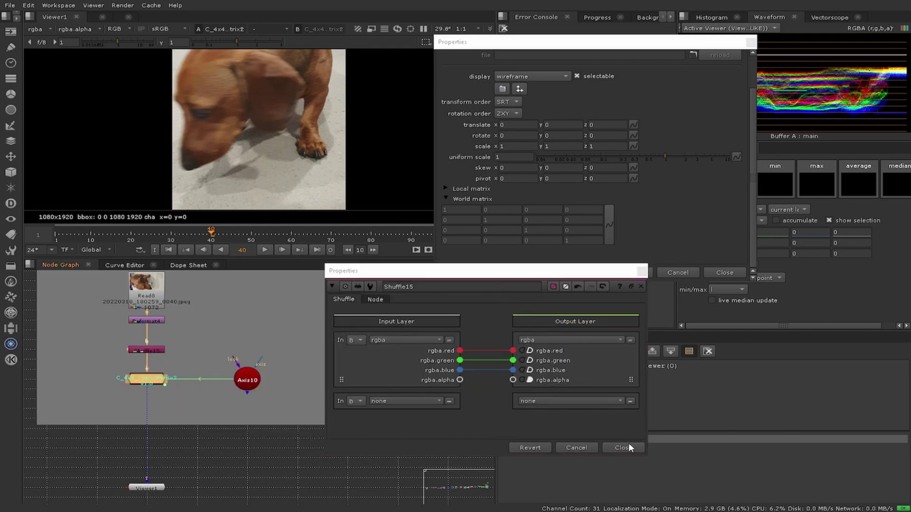
left_click(623, 448)
Try shifting Axis10's translate X up to 0.3 and below zero, and return it to 0
scroll(559, 122, "up", 2)
left_click(517, 165)
key("Up")
key("Up")
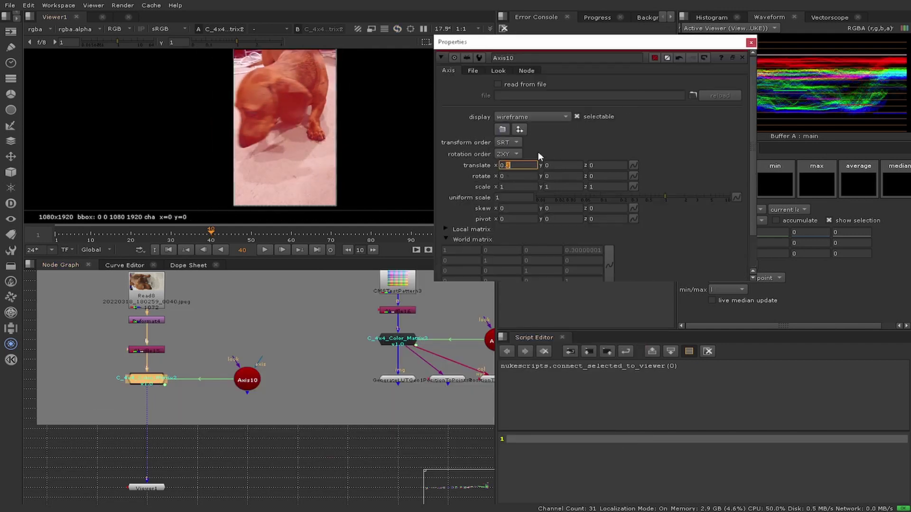
key("Down")
key("Down")
key("Down")
key("Down")
key("Up")
key("Up")
Try offsets of -0.1 on Axis10's translate Y and Z, and undo them
key("Tab")
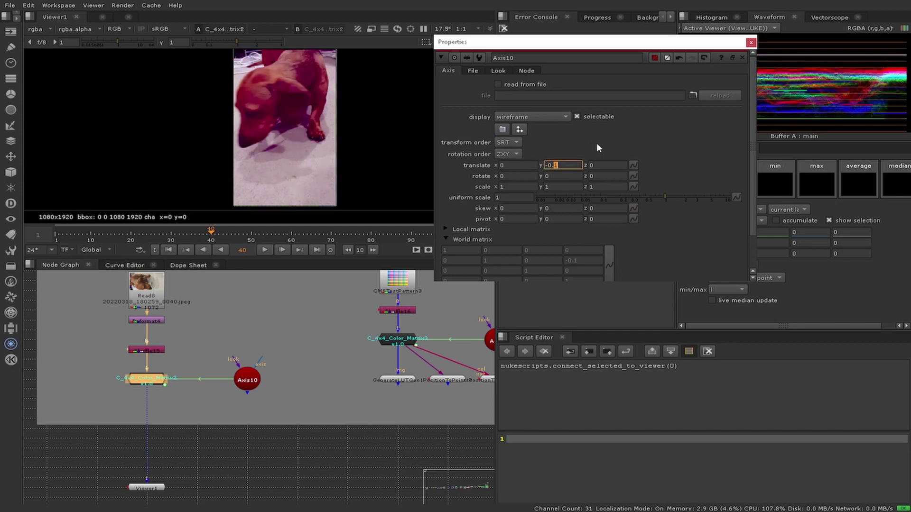
key("Tab")
type("-0.1")
key("ctrl+z")
Try rotating Axis10 about X in small increments, and reset rotate X to 0
left_click(515, 176)
key("Up")
key("Up")
key("Up")
key("Up")
key("Up")
key("Up")
key("Up")
key("Up")
key("Up")
key("Up")
key("Up")
key("Up")
key("Up")
key("Up")
key("Up")
key("Up")
key("Up")
key("Up")
key("Up")
key("Up")
type("0")
Try rotating Axis10 to 160 about Y and 220 about Z, resetting each rotation to 0
key("Tab")
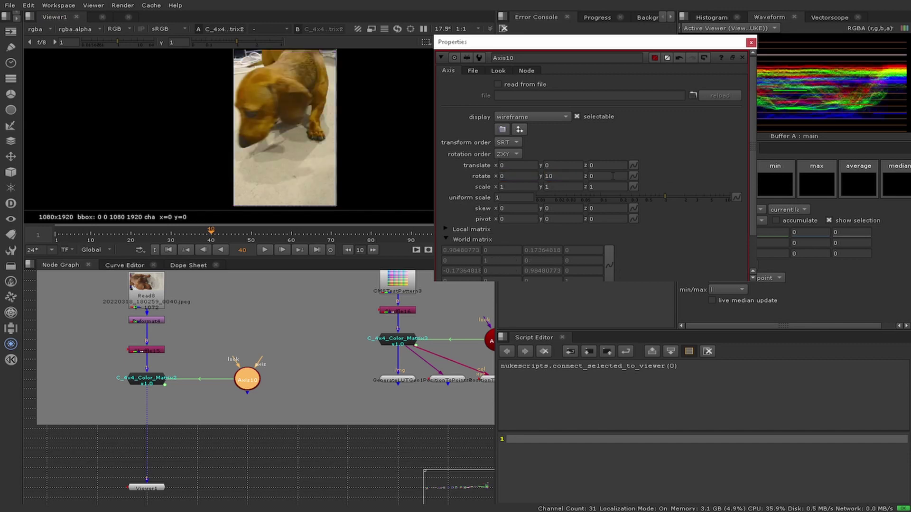
type("160")
key("Return")
type("0")
key("Tab")
type("220")
key("Return")
type("0")
key("Return")
Try raising and lowering Axis10's scale X in tenths around 1, and reset it to 1
left_click(522, 187)
type(".0")
key("Up")
key("Up")
key("Up")
key("Up")
key("Up")
key("Down")
key("Down")
key("Down")
key("Down")
key("Down")
key("Down")
key("Down")
key("Down")
key("Down")
key("Down")
key("Down")
key("Down")
key("Down")
key("Down")
key("Down")
type("1")
key("Return")
Try a slightly larger uniform scale on Axis10, and restore it to 1
mouse_move(665, 197)
left_mouse_down()
mouse_move(624, 197)
mouse_move(670, 197)
left_mouse_up()
double_click(502, 199)
type("1")
key("Return")
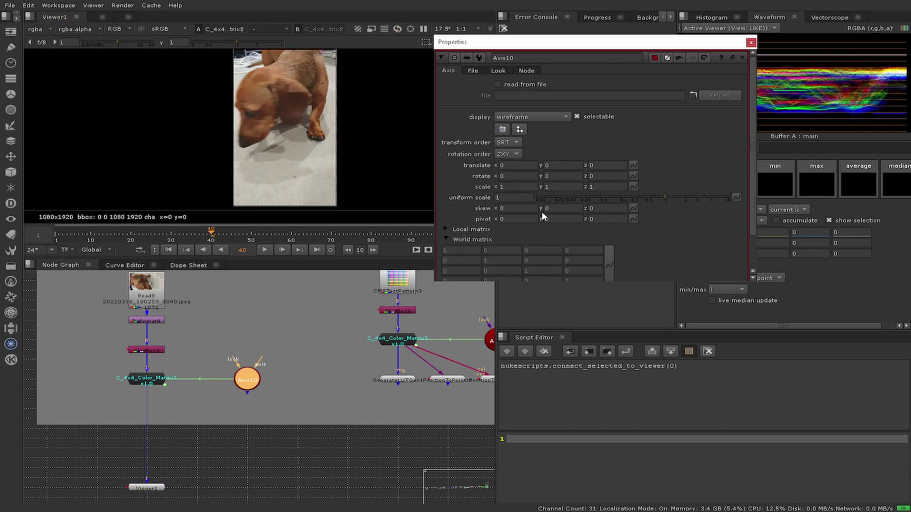
Try increasing Axis10's skew X up to 82, and reset it to 0
left_click(522, 210)
type(".0")
scroll(524, 211, "up", 20)
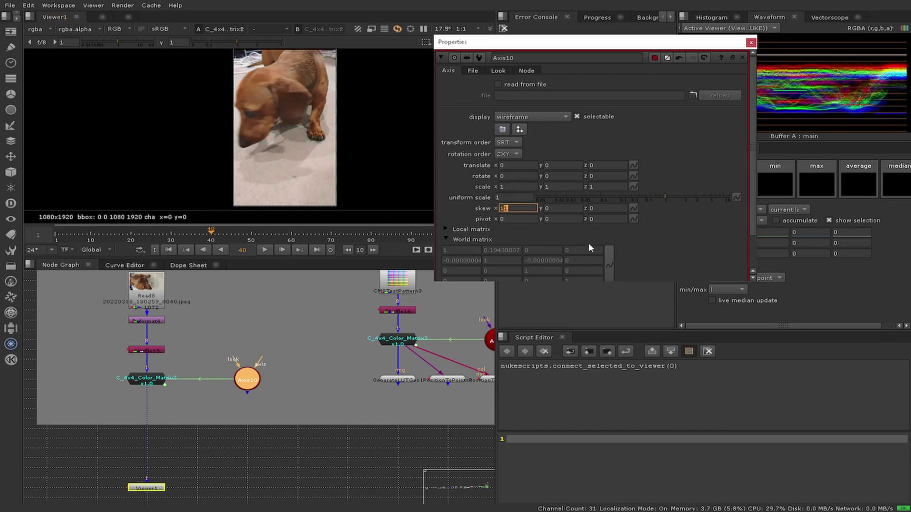
type("82")
key("Return")
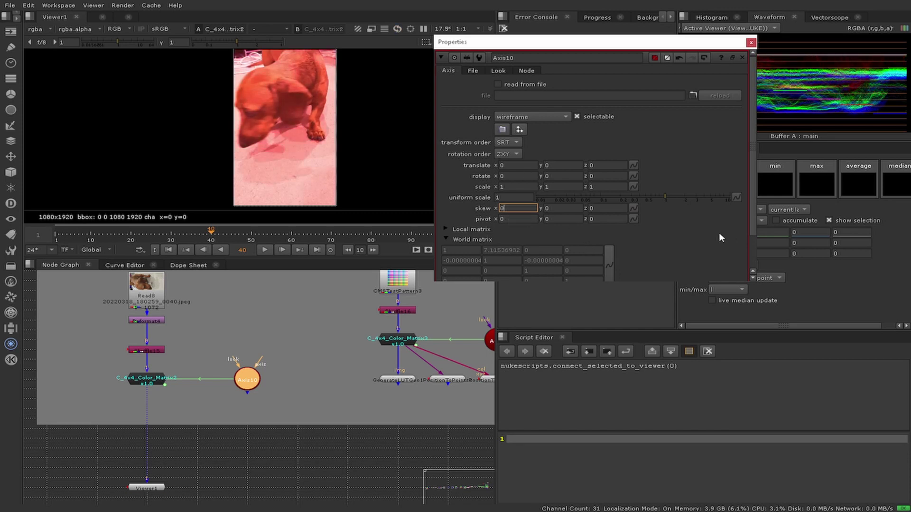
type("0")
key("Return")
Create a Grade node branching from Shuffle15 beside the color matrix node and open its properties
middle_click_drag(297, 332, 216, 359)
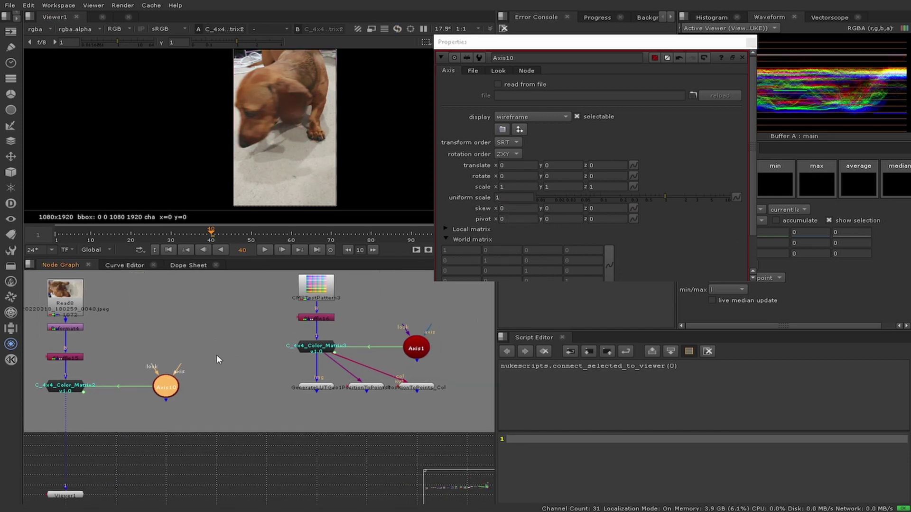
key("g")
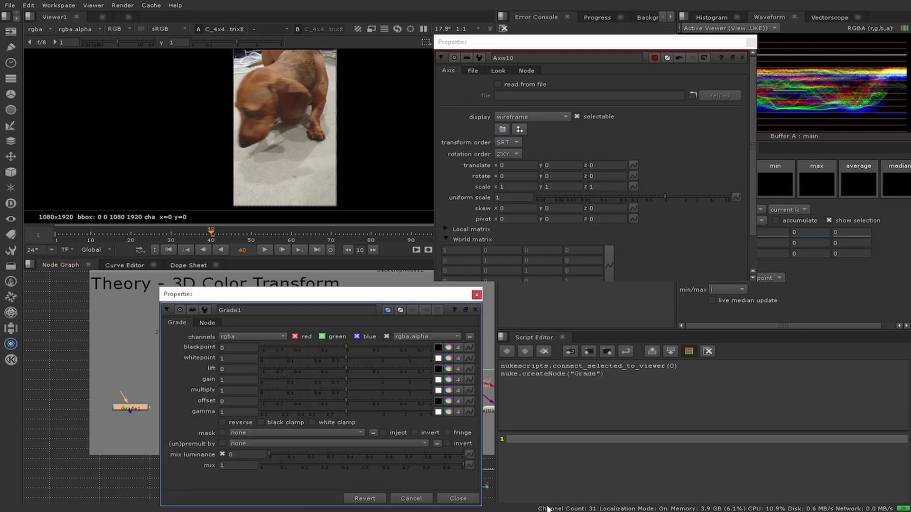
left_click(457, 498)
left_click_drag(189, 385, 190, 382)
double_click(129, 408)
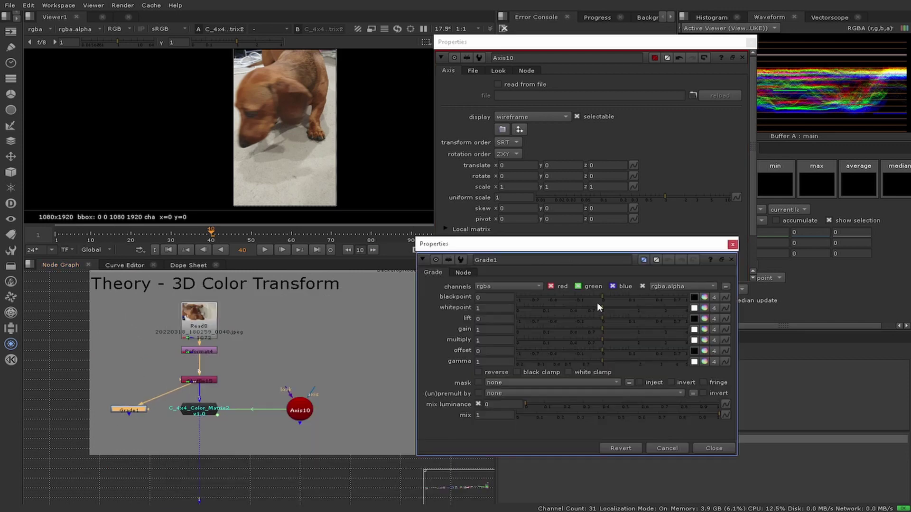
Set both Axis10's uniform scale and Grade1's gain to 2, and show Grade1 in the viewer for comparison
left_click(685, 198)
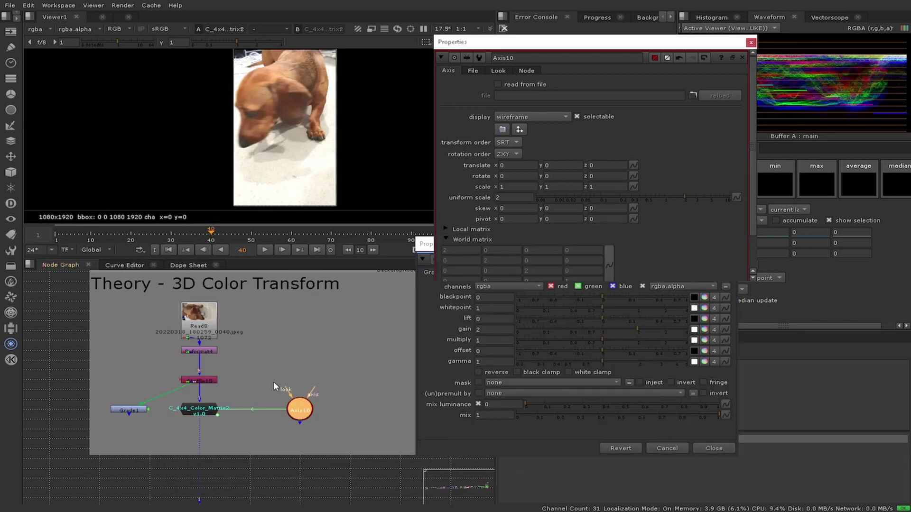
left_click(128, 409)
key("1")
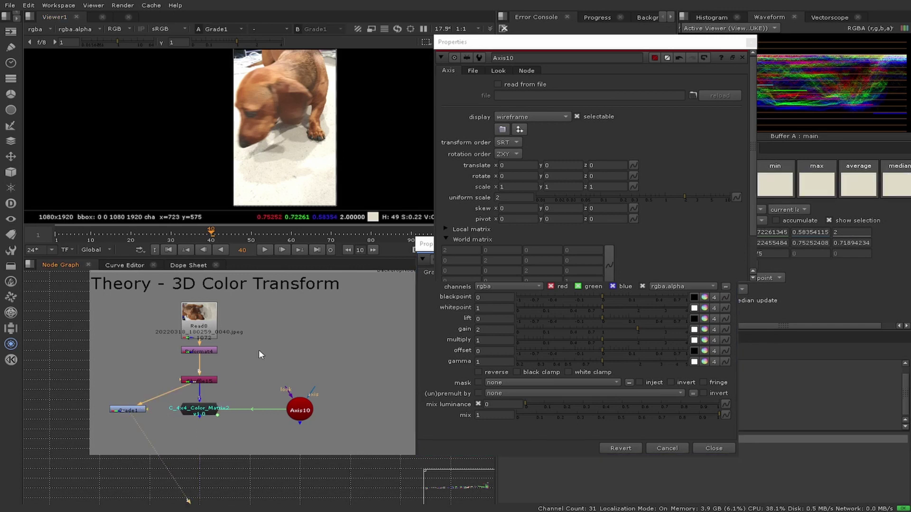
Delete Grade1, show the color matrix node in the viewer again and reset Axis10's uniform scale to 1
left_click(123, 411)
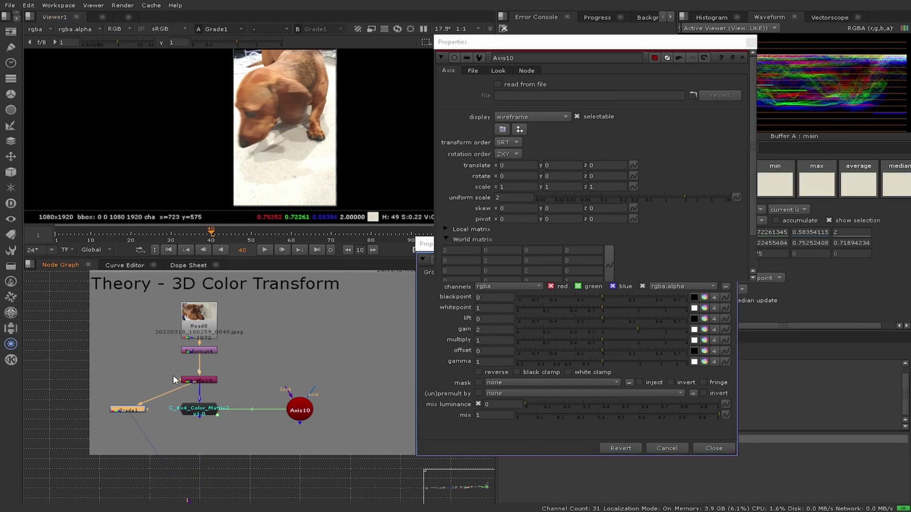
key("Delete")
left_click(194, 414)
key("ctrl+z")
key("ctrl+shift+z")
key("1")
middle_click_drag(313, 380, 197, 393)
double_click(513, 197)
type("1")
View the CMSTestPattern3 node, check its properties, and show Shuffle16 beneath it in the viewer
left_click(333, 325)
key("1")
middle_click_drag(377, 376, 285, 378)
double_click(255, 332)
left_click(574, 398)
left_click(251, 356)
key("1")
Check the properties of Axis1 and of the color matrix node under the test pattern, closing each one
left_click(301, 393)
middle_click_drag(300, 392, 221, 376)
double_click(263, 369)
left_click(494, 345)
scroll(531, 327, "down", 2)
double_click(163, 369)
left_click(651, 358)
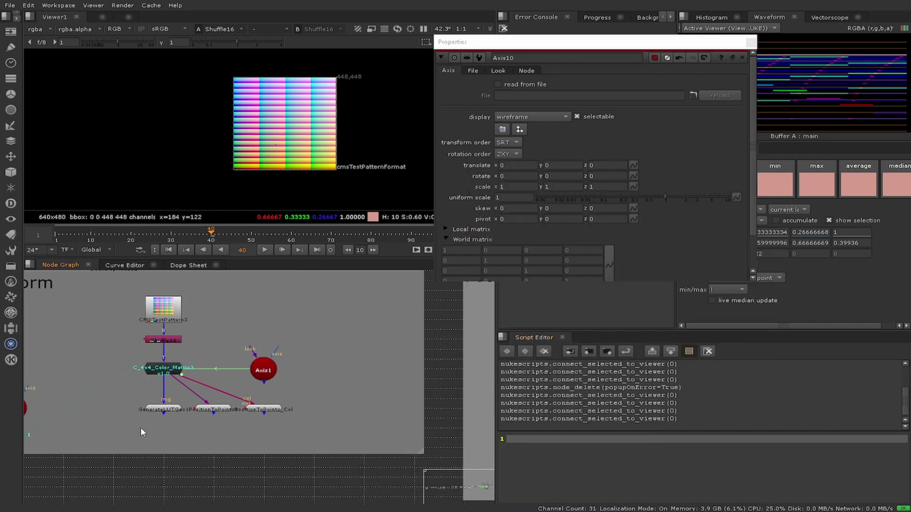
Show the GenerateLUTGeo1 color cube in the 3D viewer and close the Axis10 properties
key("1")
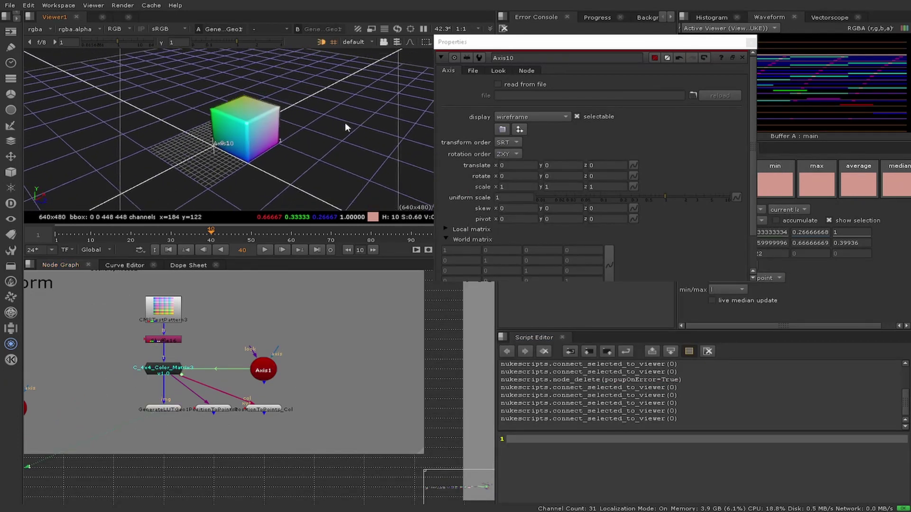
double_click(163, 408)
key("1")
left_click(508, 357)
left_click(751, 44)
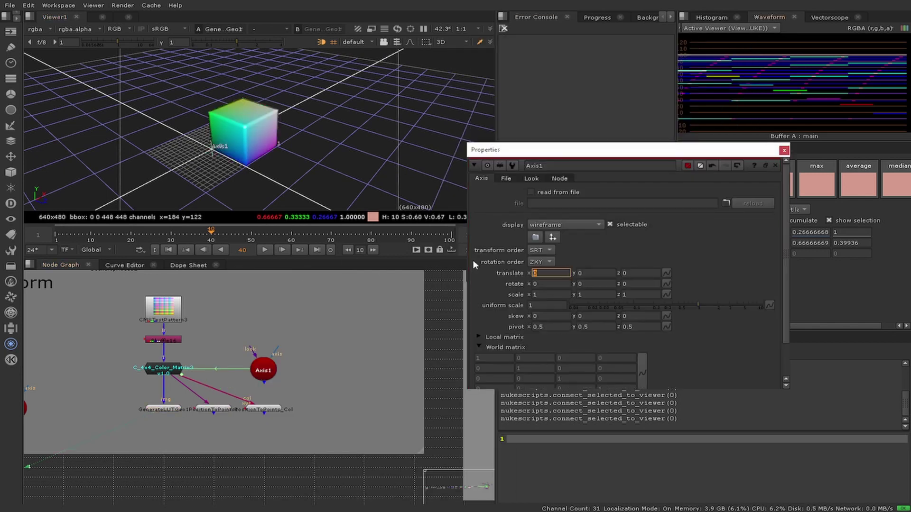
Move the color cube back and forth along X with Axis1, leaving translate X at -1
key("Down")
key("Up")
key("Up")
key("Up")
key("Down")
key("Down")
key("Down")
key("Down")
key("Up")
Disable PositionToPoints1 and PositionToPoints_Col, keeping the GenerateLUTGeo1 color cube in the 3D viewer
left_click(214, 408)
key("d")
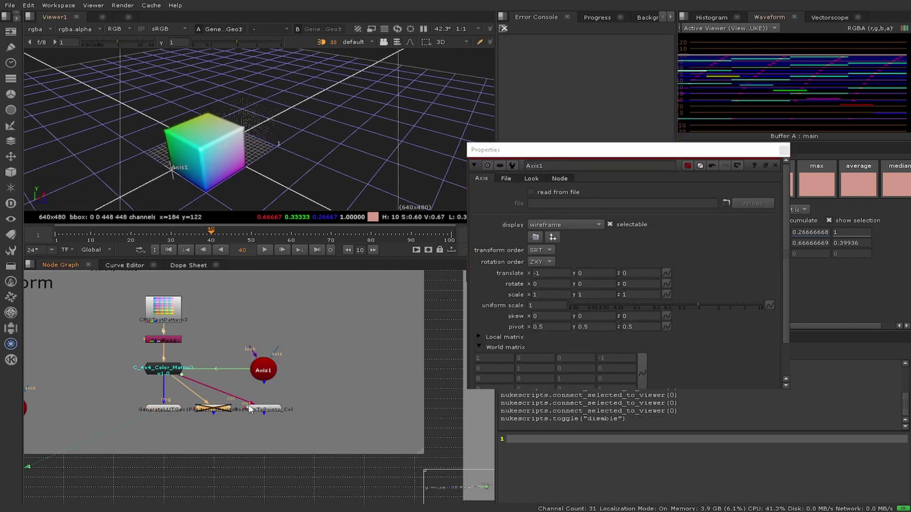
left_click(253, 409)
key("d")
key("1")
Rotate the color cube about X with Axis1 to over 130 degrees, and undo the rotation
left_click(608, 276)
key("Up")
key("Down")
key("Tab")
key("Return")
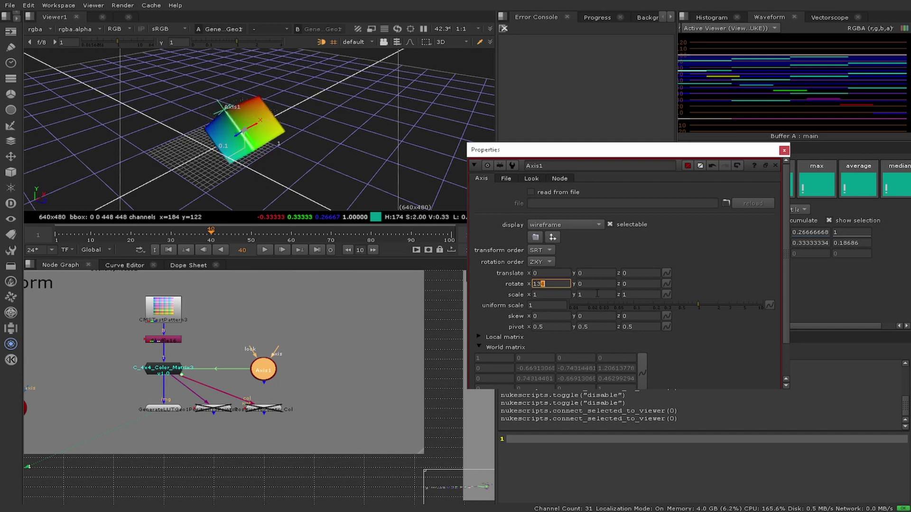
key("ctrl+z")
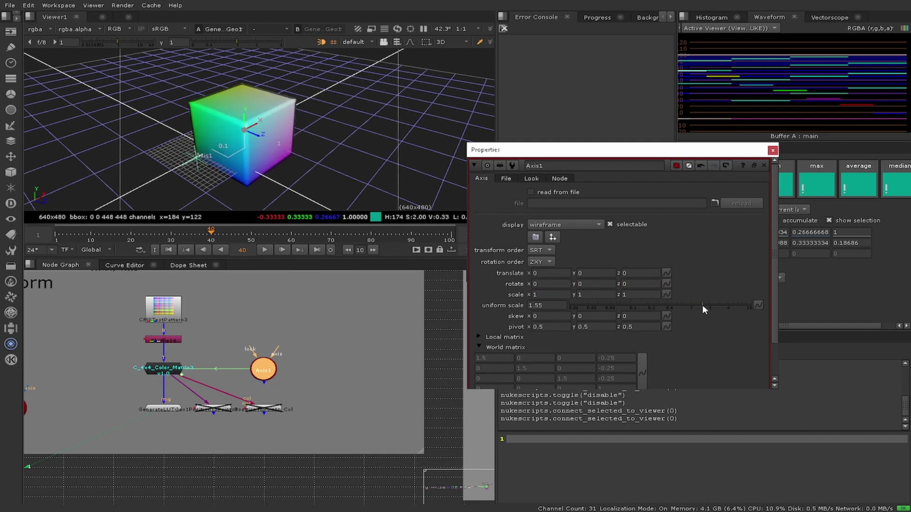
Try different uniform scale values and an increasing X skew on Axis1, returning uniform scale to 1 and skew X to 0
type("0.9")
key("Return")
key("Up")
key("Up")
key("Up")
key("Up")
key("Up")
key("Up")
key("Up")
key("Up")
key("Up")
key("Up")
key("Up")
key("Up")
key("Up")
key("Up")
key("Up")
key("Up")
key("Up")
key("Up")
key("Up")
key("Up")
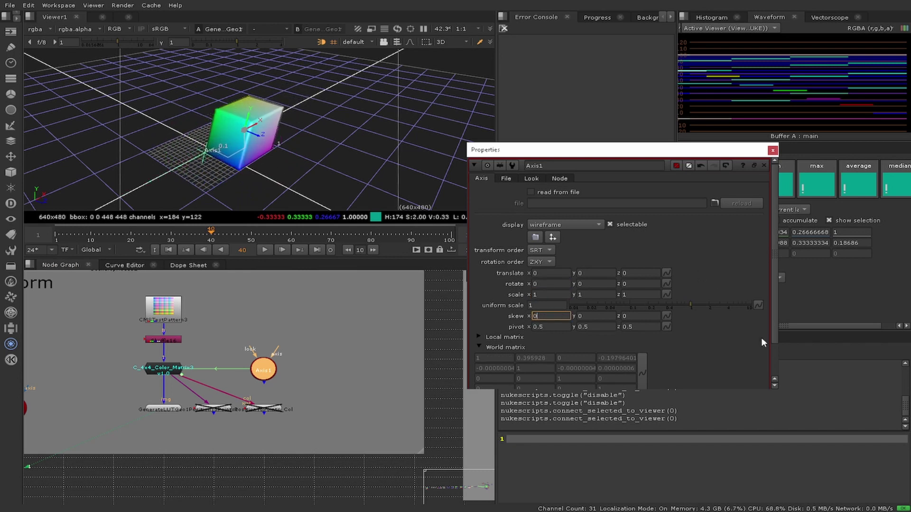
left_click(554, 315, "ctrl")
Disable GenerateLUTGeo1, enable PositionToPoints1, and show its point cloud in the 3D viewer from a new angle
left_click(173, 409)
key("d")
left_click(217, 410)
key("d")
key("1")
middle_click_drag(323, 146, 351, 133, "alt")
left_click_drag(351, 133, 209, 119, "ctrl")
Rotate the PositionToPoints1 point cloud about X with Axis1 up to 128 degrees, and undo the rotation
left_click(545, 283)
key("Up")
key("Up")
key("Up")
key("Up")
key("Up")
key("Up")
key("Up")
key("Up")
key("Up")
key("Up")
key("Up")
key("Up")
key("Up")
key("Up")
key("Up")
key("Up")
key("Up")
key("Up")
key("Up")
key("Up")
key("Up")
key("Up")
key("Up")
key("Up")
key("Up")
key("Up")
key("Up")
key("Up")
key("Up")
key("Up")
key("Up")
key("Up")
key("Up")
key("Up")
key("Up")
key("Up")
key("Up")
key("Up")
key("Up")
key("Up")
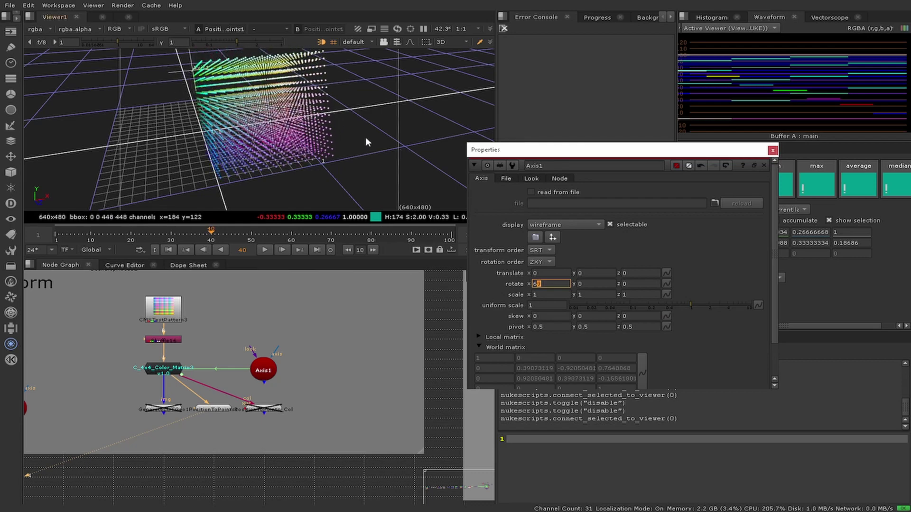
key("Up")
key("Up")
key("Up")
key("Up")
key("Up")
key("Up")
key("Up")
key("Up")
key("Up")
key("Up")
key("Up")
key("Up")
key("Up")
key("Up")
key("Up")
key("Up")
key("Up")
key("Up")
key("Up")
key("Up")
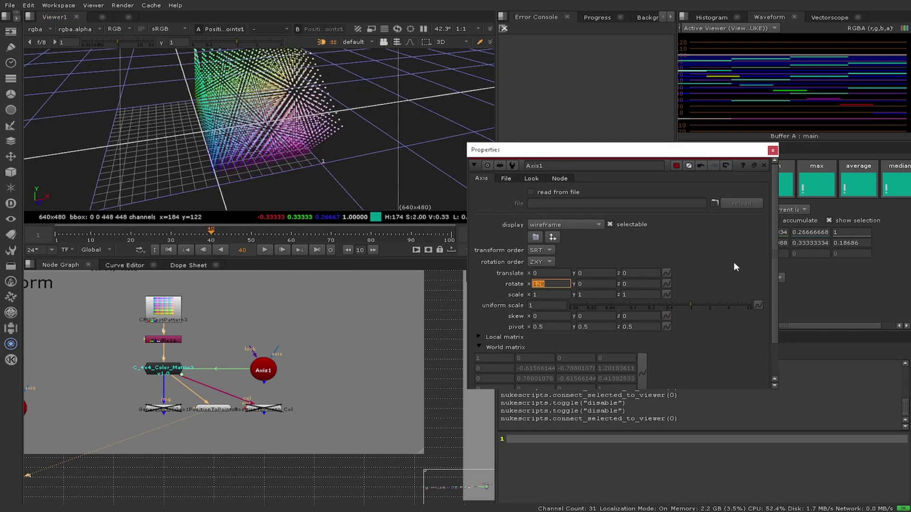
key("ctrl+z")
Enable PositionToPoints_Col and show its points in the 3D viewer
left_click(269, 408)
key("d")
key("1")
scroll(261, 108, "down", 5)
scroll(348, 288, "up", 2)
scroll(331, 146, "up", 4)
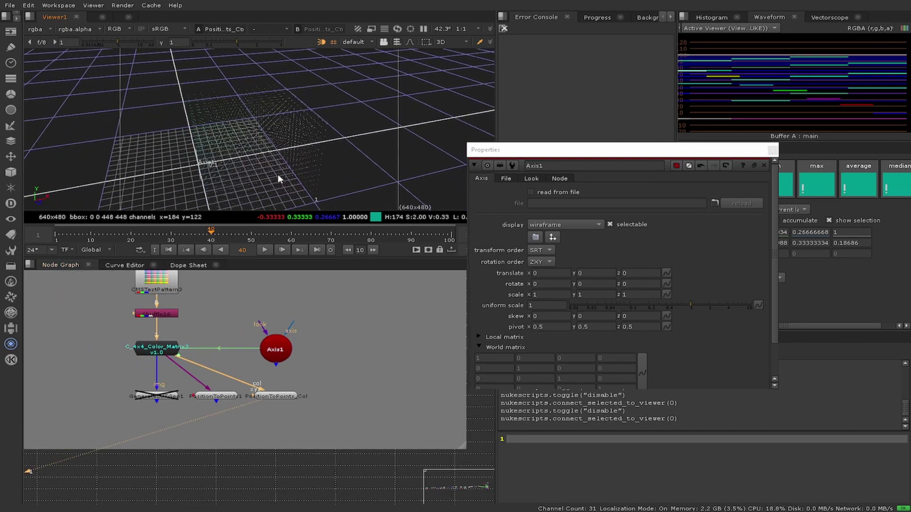
Increase the X rotation of Axis1 to 180 degrees while viewing the PositionToPoints_Col points
left_click(545, 283)
key("Up")
key("Up")
key("Up")
key("Up")
key("Up")
key("Up")
key("Up")
key("Up")
key("Up")
key("Up")
key("Up")
key("Up")
key("Up")
key("Up")
key("Up")
key("Up")
key("Up")
key("Up")
key("Up")
key("Up")
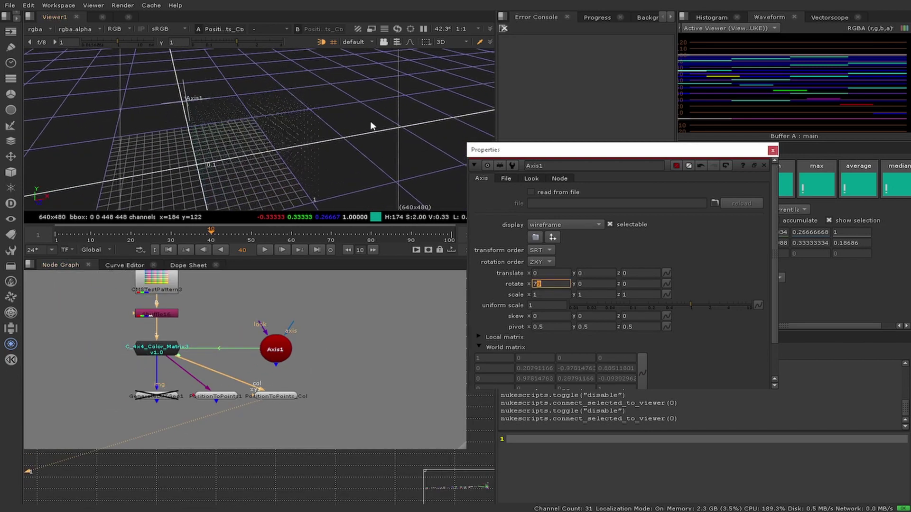
scroll(281, 158, "up", 4)
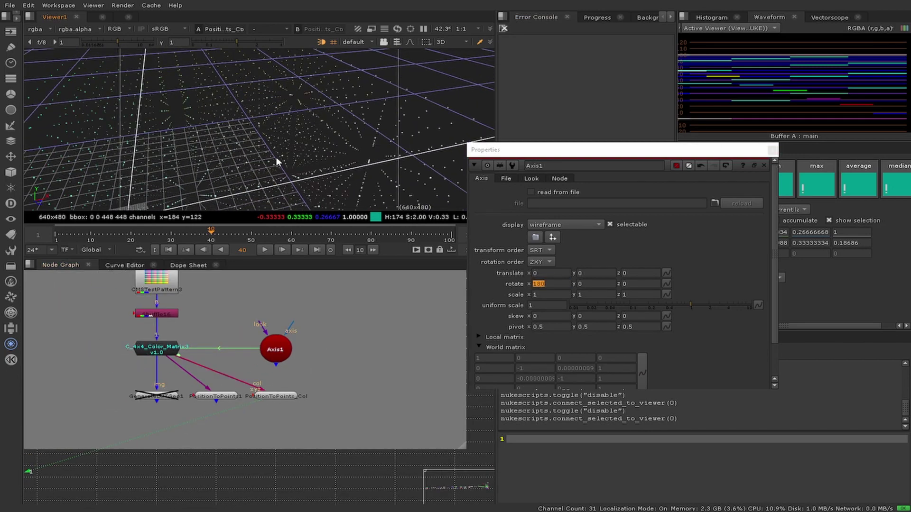
View the color matrix node and the PositionToPoints1 point cloud, inspecting the points from another angle
middle_click_drag(281, 158, 238, 79)
left_click(174, 349)
key("1")
left_click(218, 394)
key("1")
left_click(277, 353)
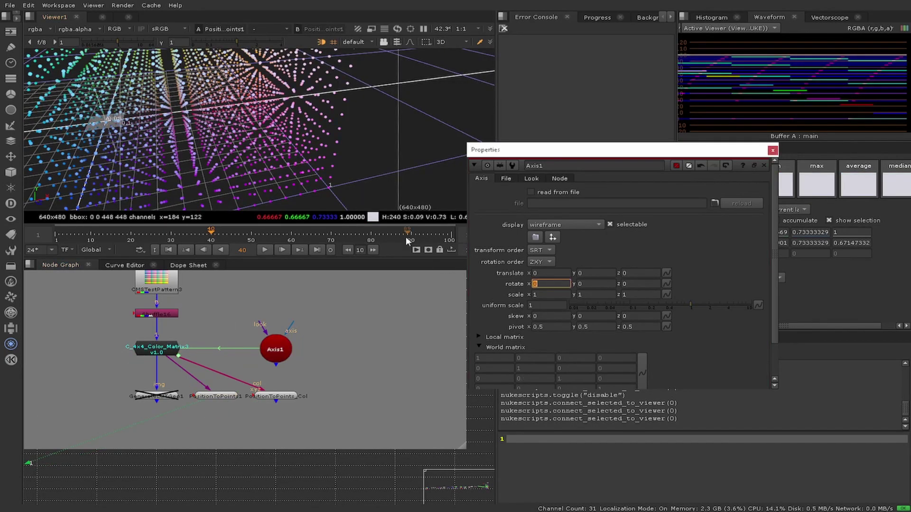
left_click(275, 349)
scroll(256, 170, "down", 4)
left_click_drag(256, 171, 209, 157, "ctrl")
Check the properties of PositionToPoints_Col, close the open properties, and show that node in the viewer
double_click(259, 399)
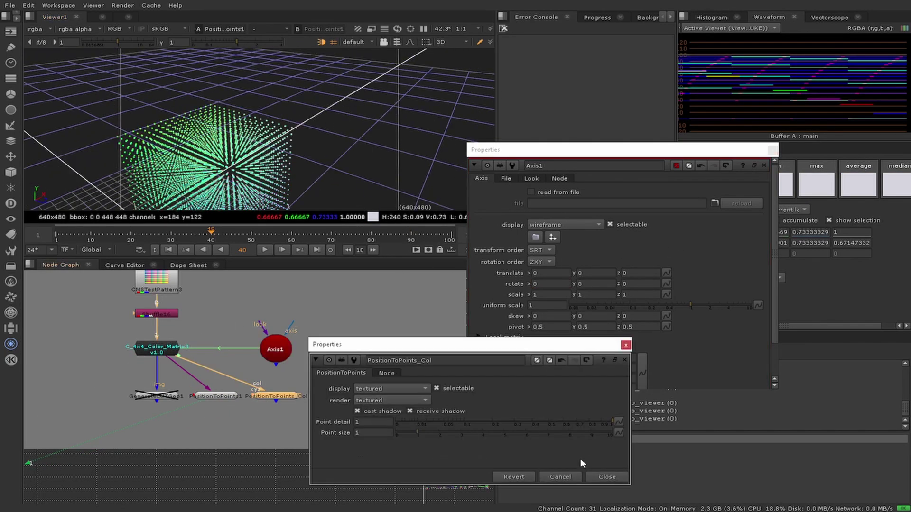
left_click(355, 146)
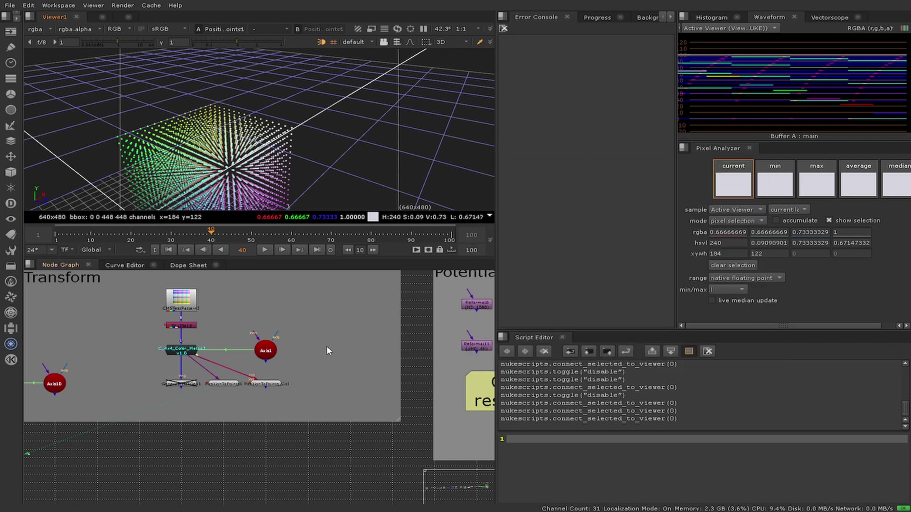
scroll(331, 90, "up", 2)
scroll(305, 295, "up", 2)
left_click(268, 331)
key("1")
Examine the point-count and rescaling notes in the Potential for Animation/Simulations/Geometry section of the node graph
scroll(319, 147, "down", 4)
scroll(379, 289, "down", 3)
middle_click_drag(455, 289, 89, 347)
scroll(332, 326, "up", 3)
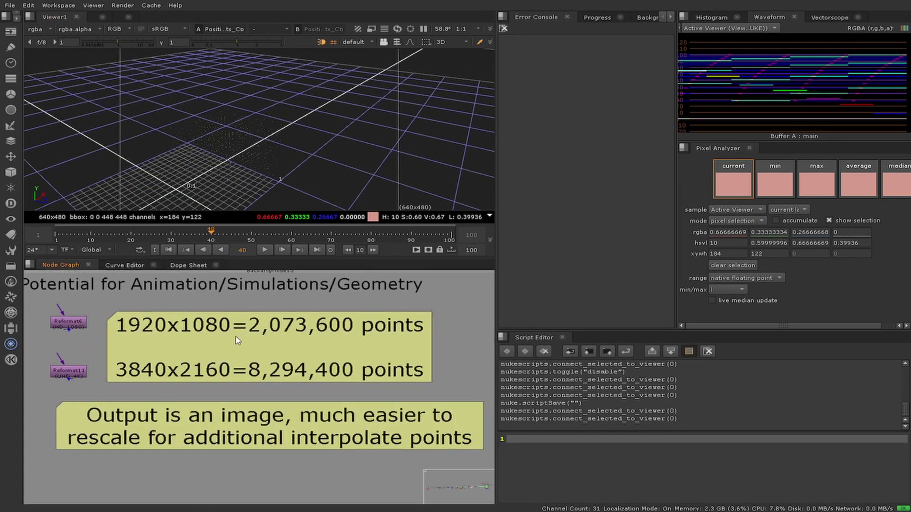
Check the output format settings of the Reformat6 and Reformat11 nodes and close their properties
double_click(73, 324)
left_click(663, 440)
double_click(75, 368)
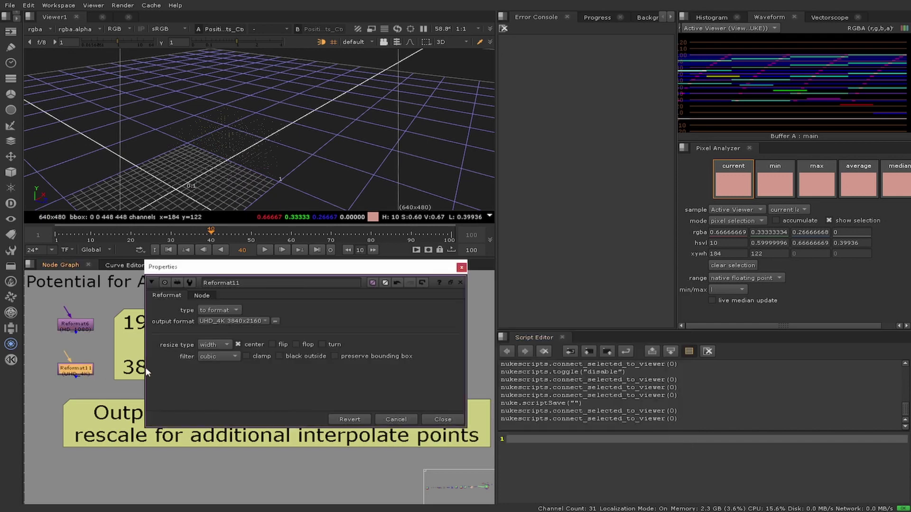
left_click(442, 419)
Open the properties of Camera_3D1 in the 3D to 2D scanline rendering & 2D to 3D projections section of the node graph
middle_click_drag(343, 404, 318, 401)
scroll(448, 350, "down", 4)
middle_click_drag(486, 364, 277, 398)
scroll(289, 398, "up", 2)
scroll(261, 398, "down", 1)
scroll(258, 394, "up", 2)
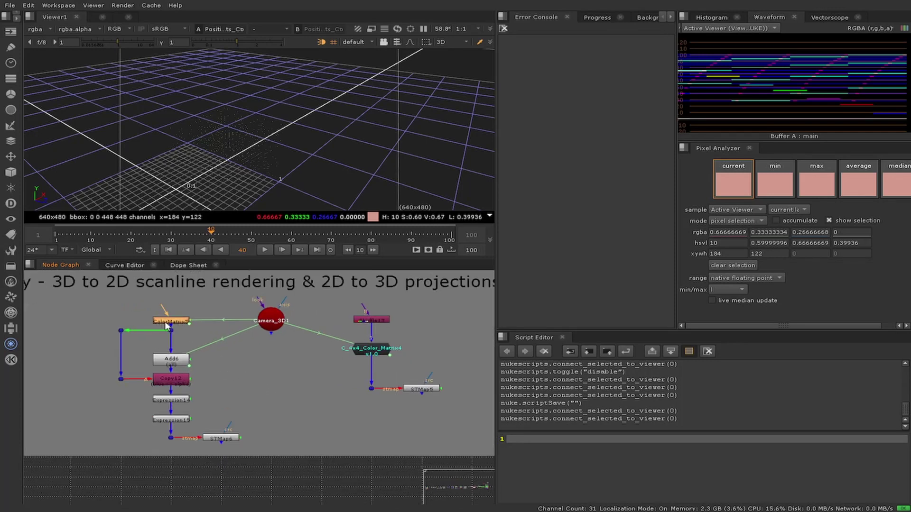
double_click(271, 320)
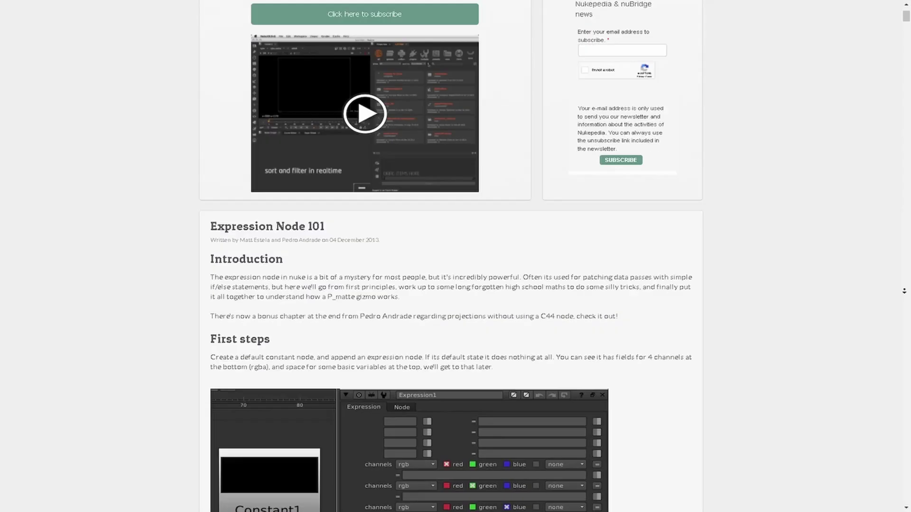
Switch to the Nukepedia article Expression Node 101 in the browser and skim it from the introduction down to the comments
scroll(456, 257, "down", 15)
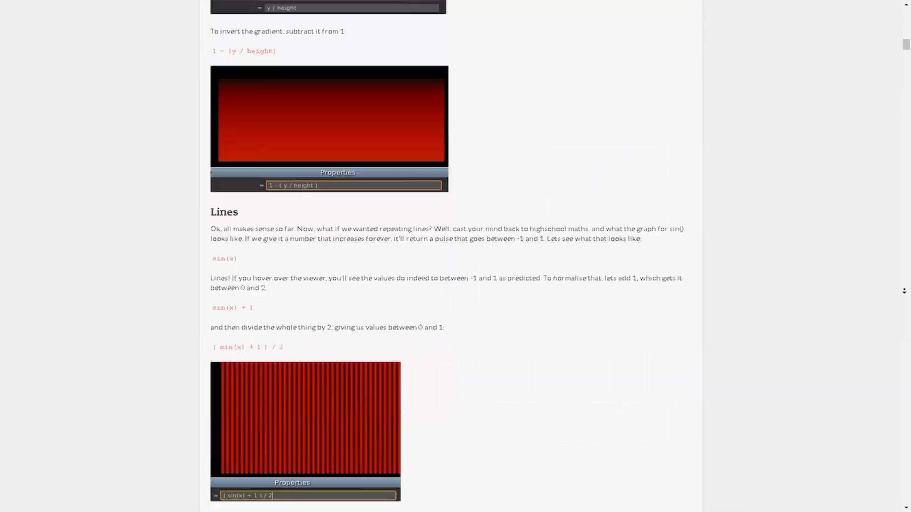
scroll(456, 256, "down", 20)
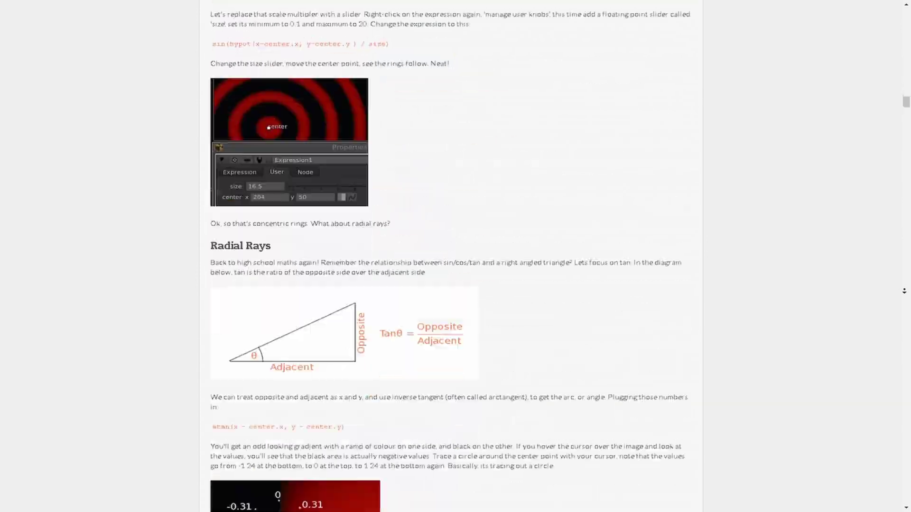
scroll(455, 256, "down", 20)
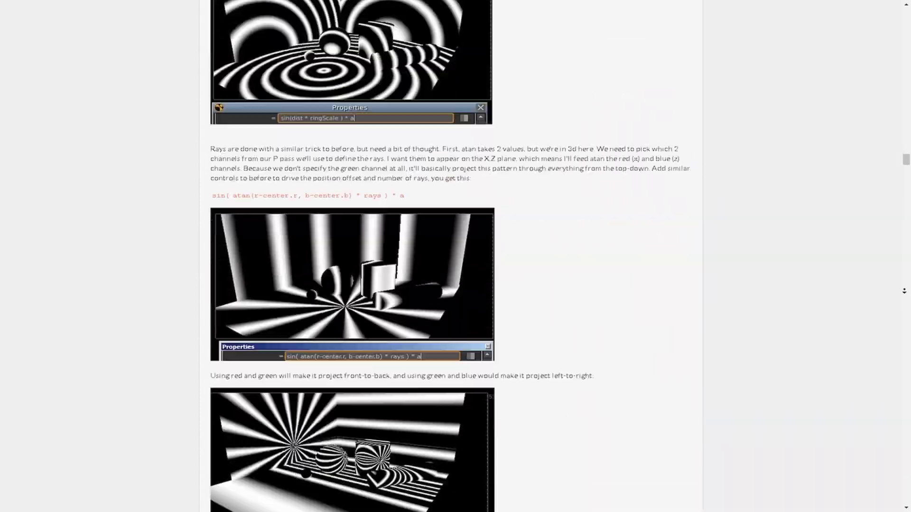
scroll(456, 256, "down", 20)
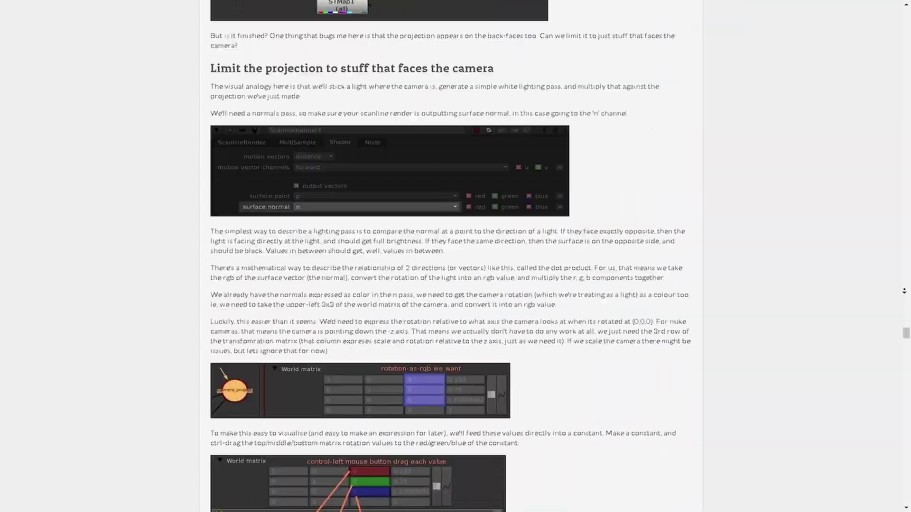
scroll(455, 256, "down", 20)
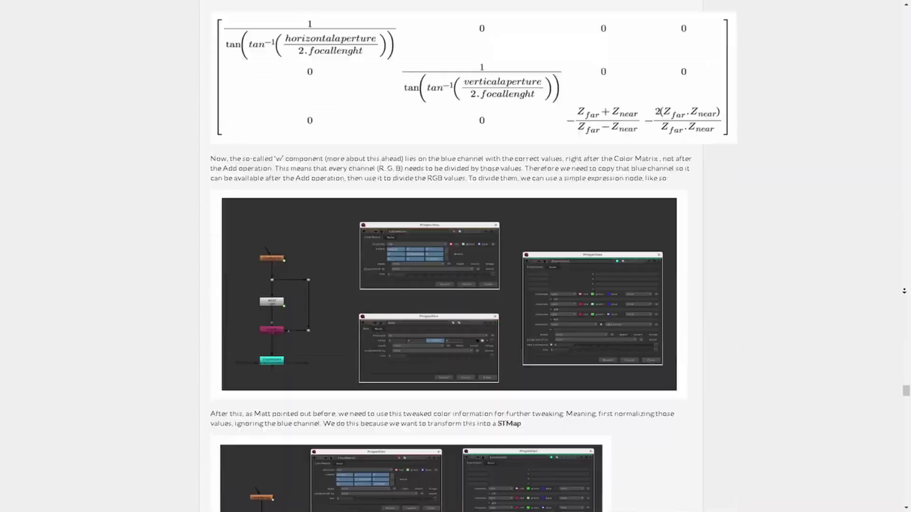
scroll(456, 256, "down", 20)
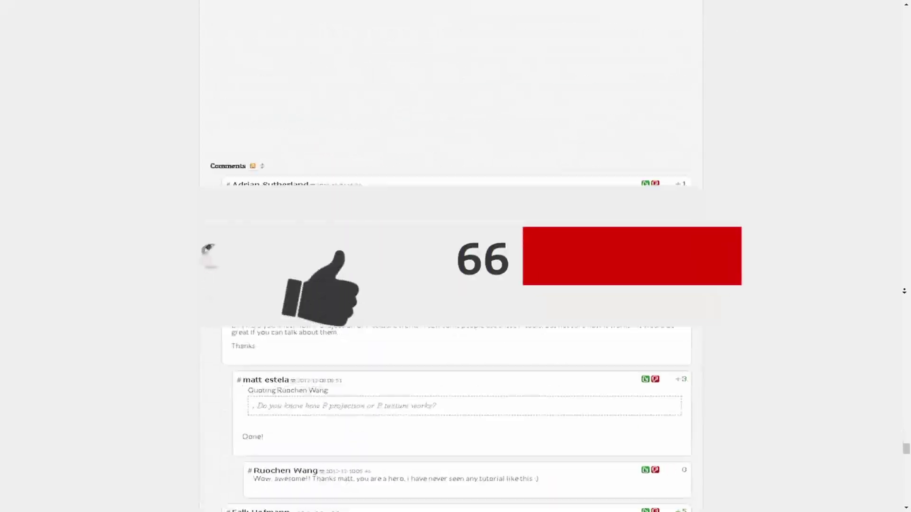
scroll(456, 256, "down", 20)
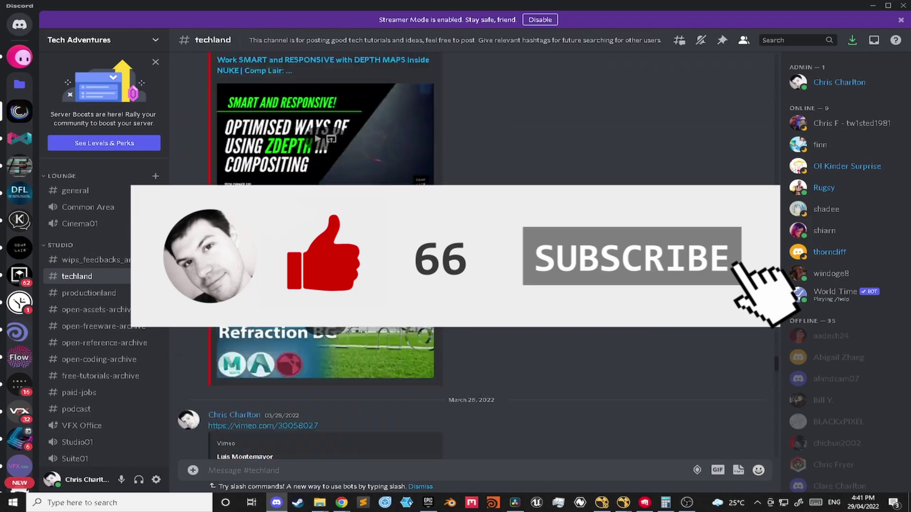
Switch to the Tech Adventures server in Discord and browse back through older tutorial links in the techland channel
scroll(767, 298, "up", 8)
scroll(767, 298, "up", 15)
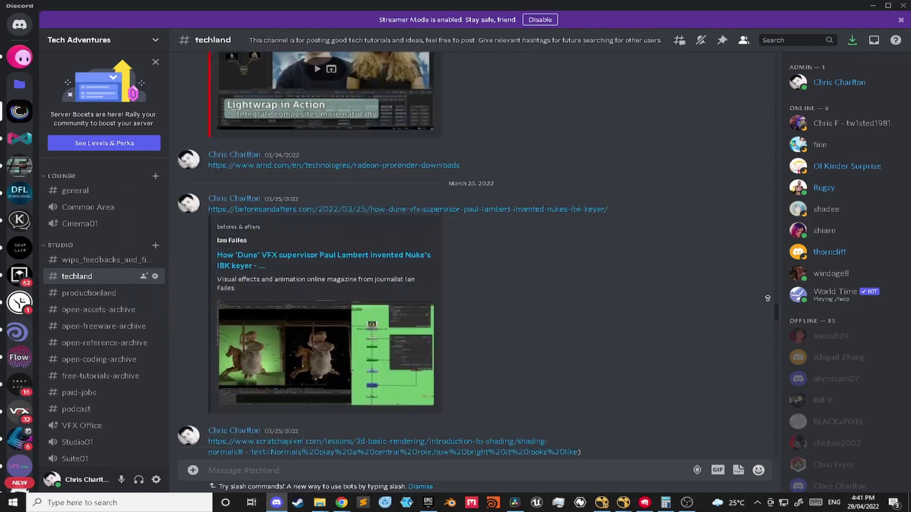
scroll(767, 298, "up", 5)
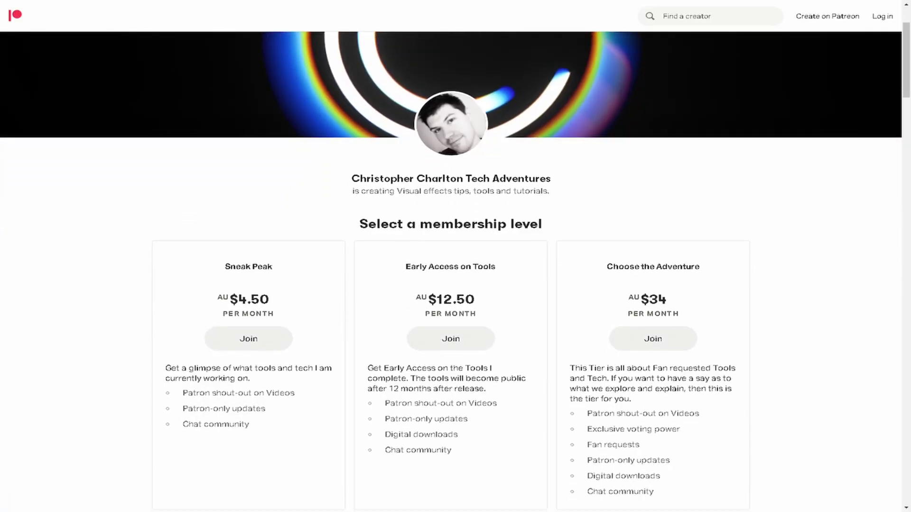
Switch to the Tech Adventures Patreon page and browse from the membership levels down through the older tool posts
scroll(455, 256, "down", 5)
scroll(455, 257, "down", 7)
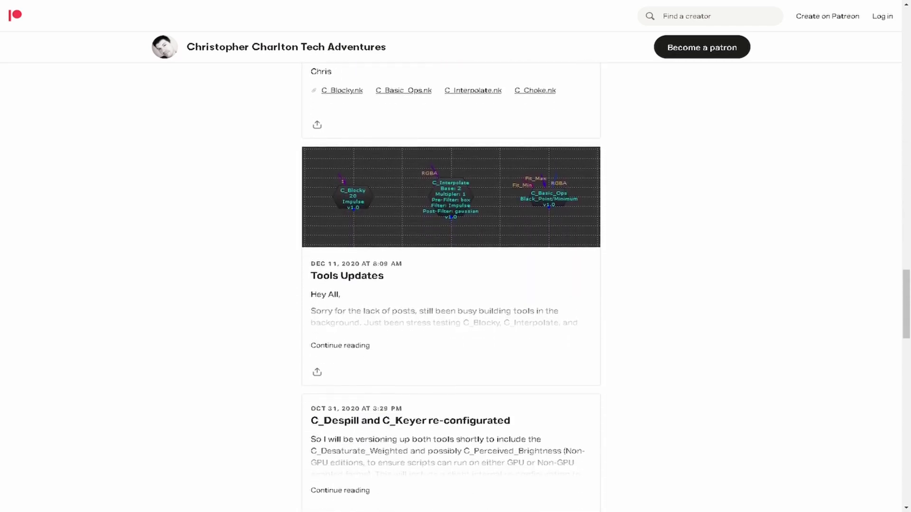
scroll(455, 256, "down", 7)
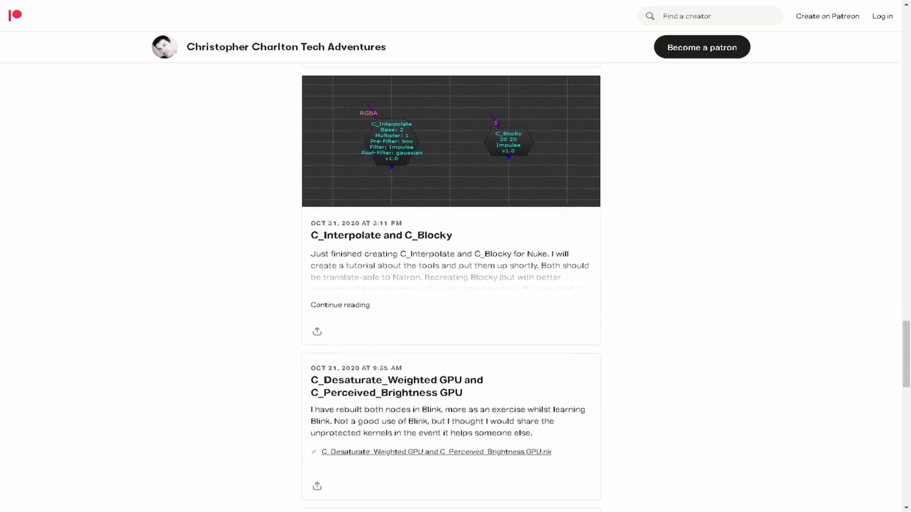
scroll(456, 256, "down", 10)
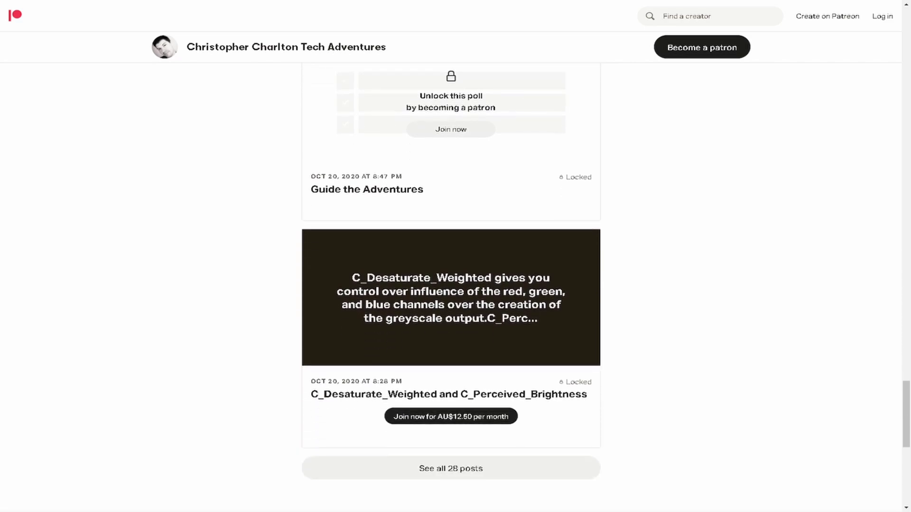